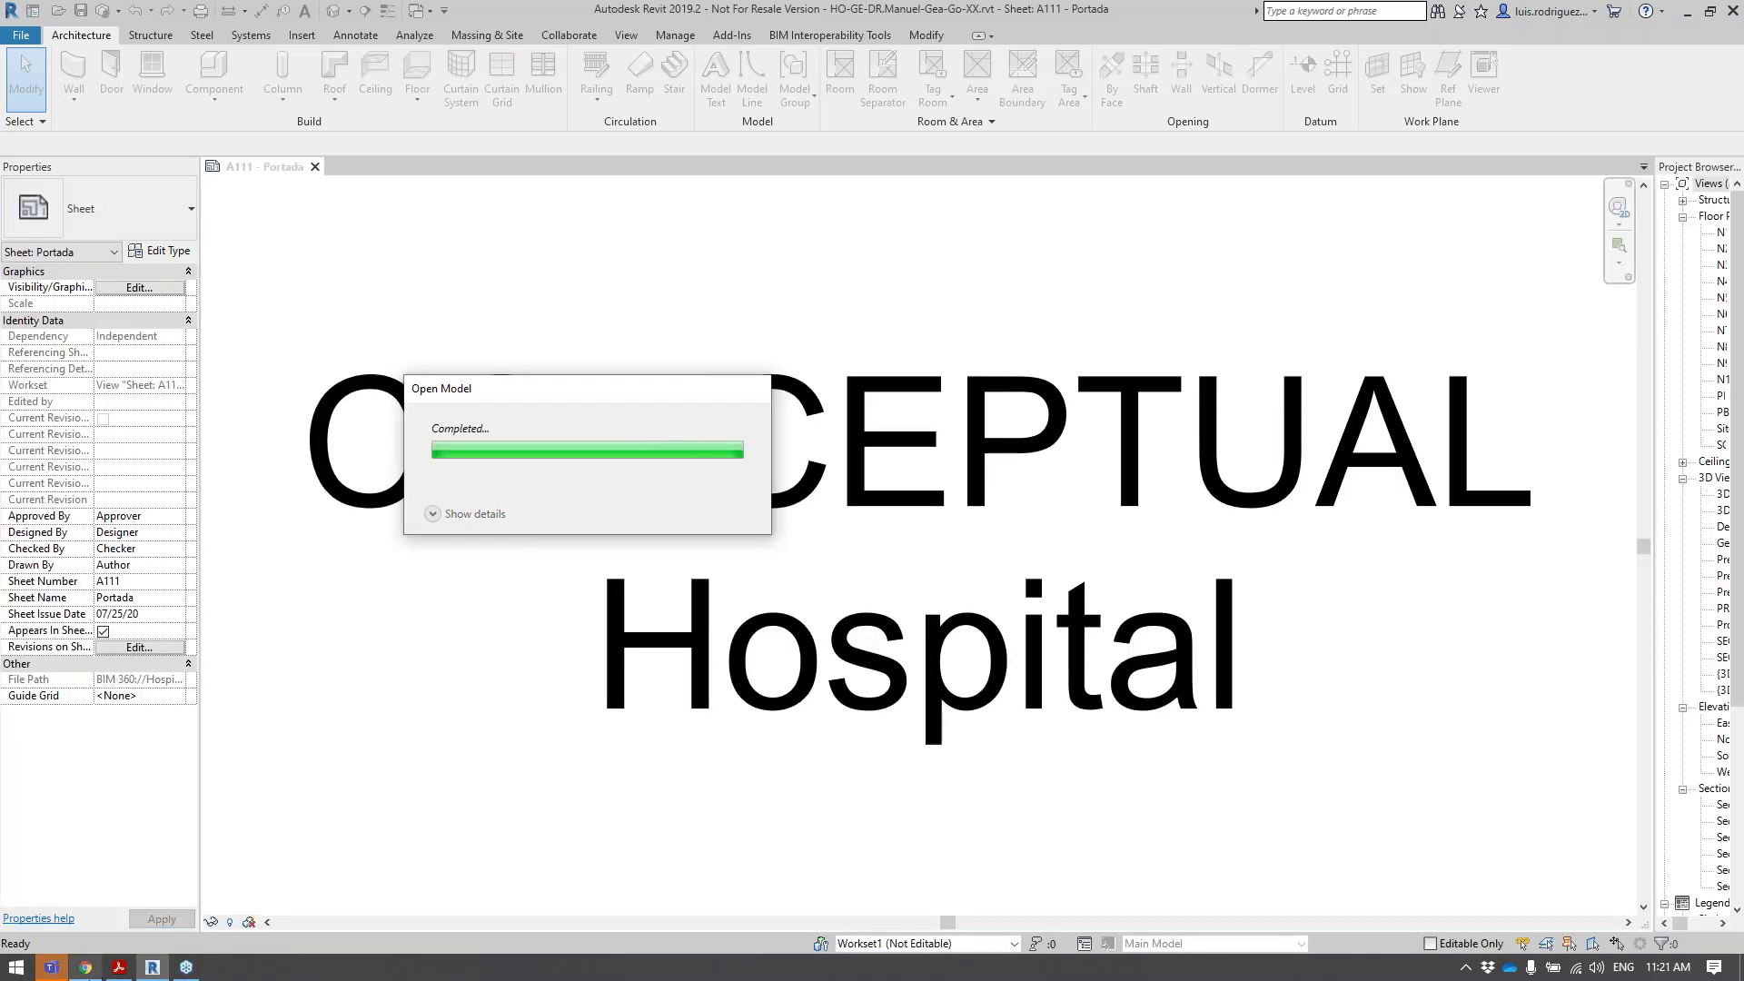
Switch to the BIM 360 page in the browser and look over the Hospital General GEA project home and its module list.
left_click(100, 970)
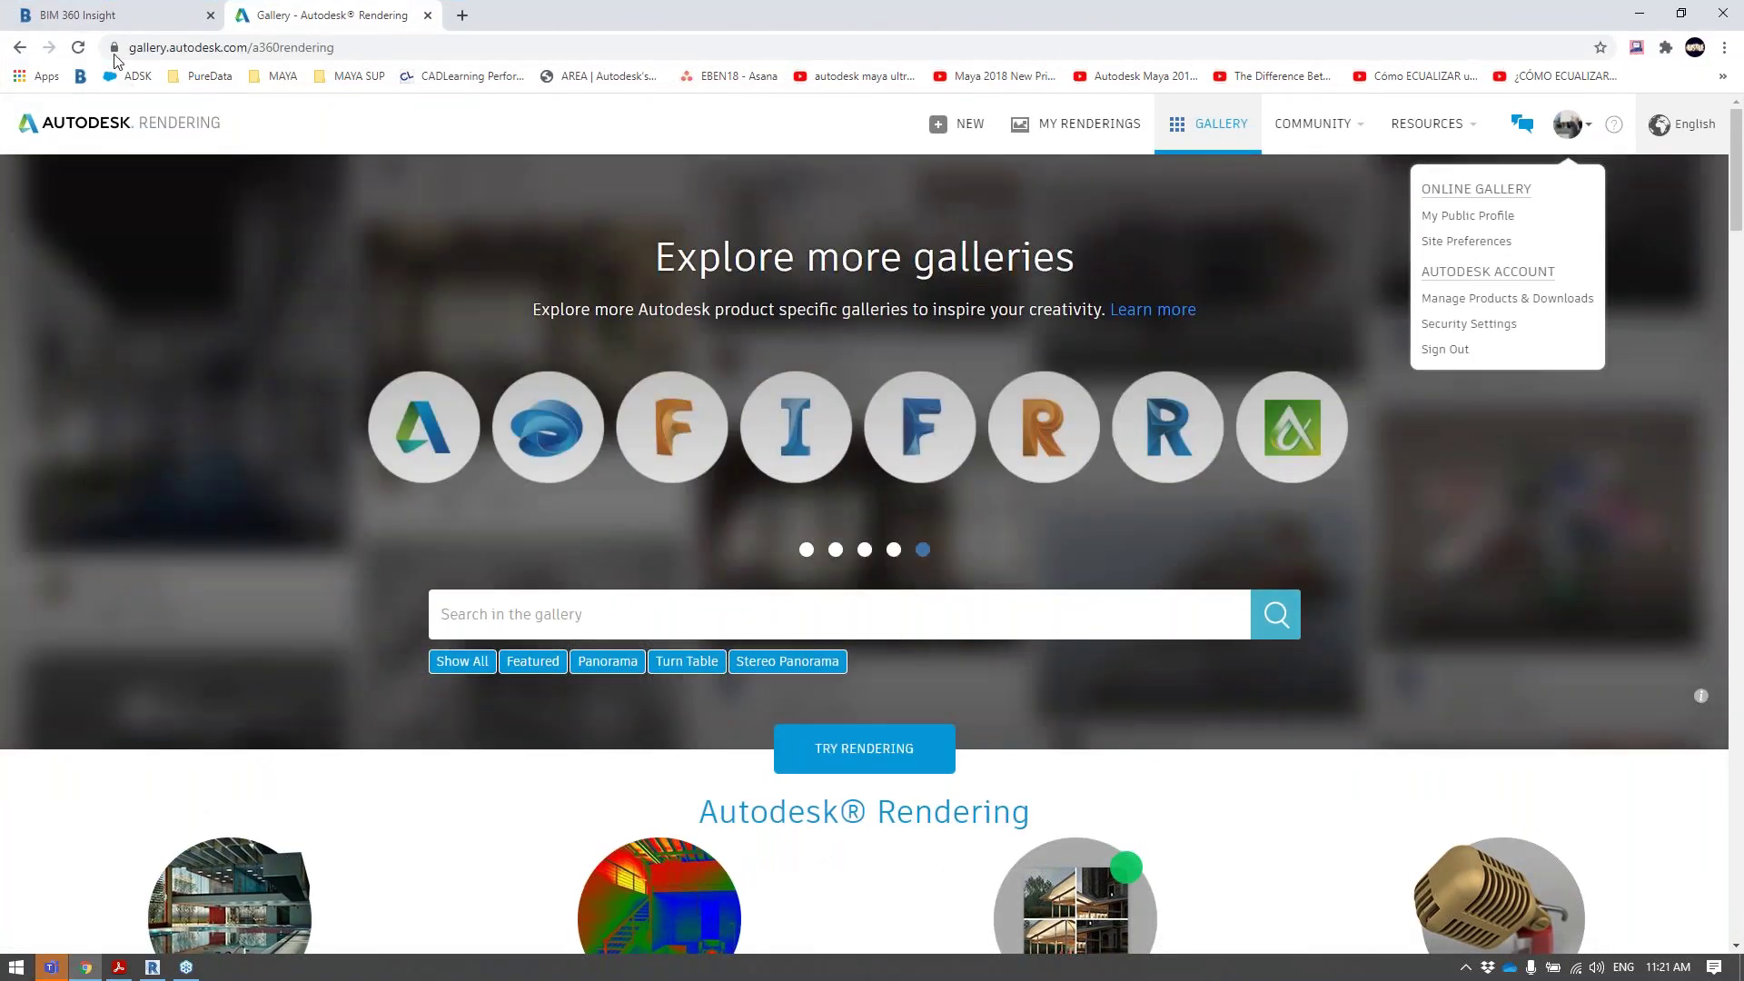
left_click(97, 18)
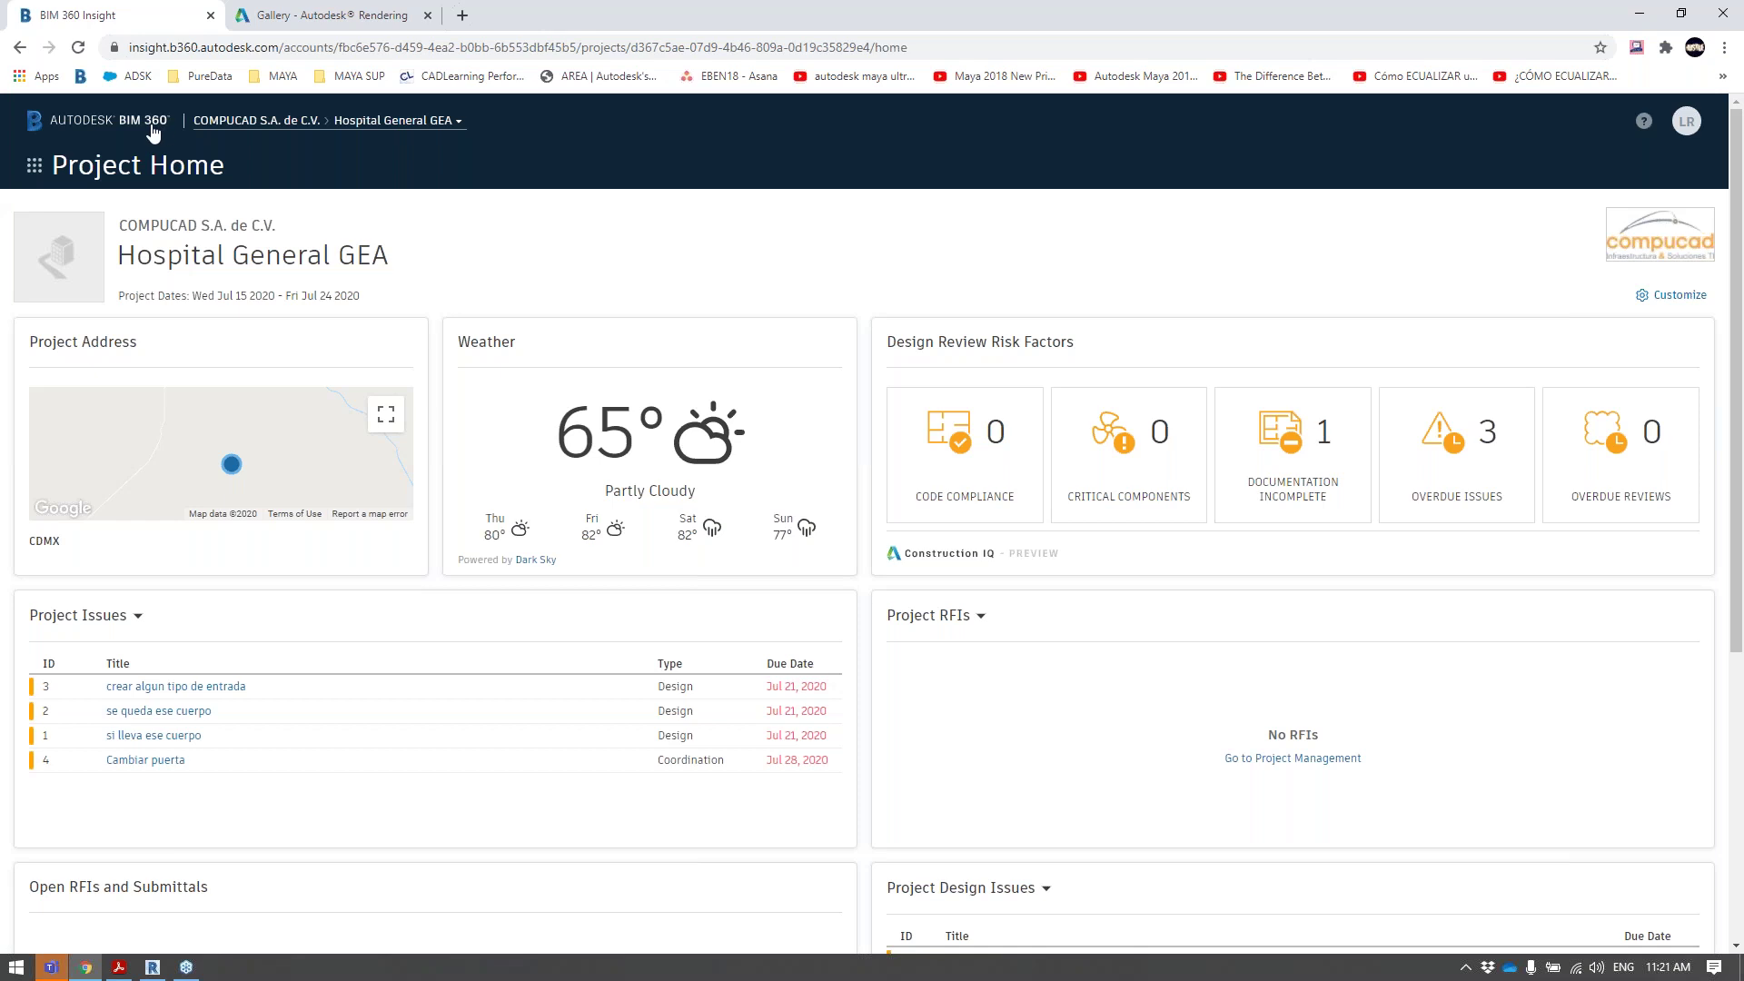
left_click(154, 172)
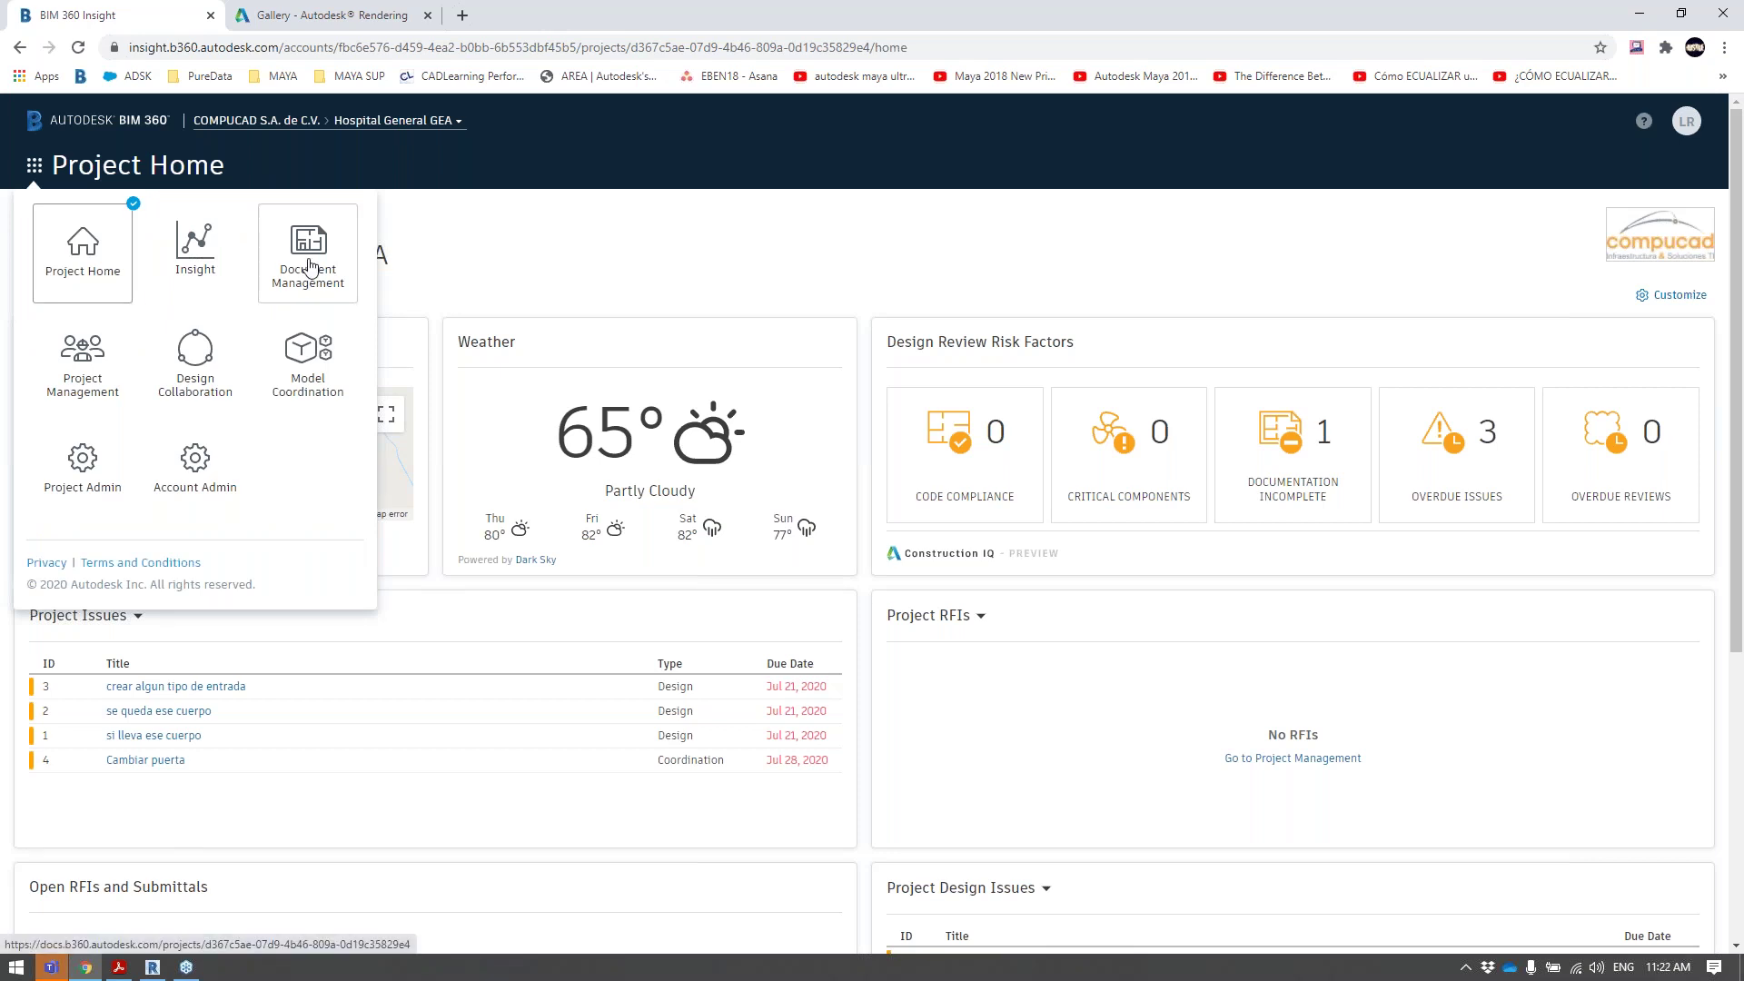
left_click(200, 272)
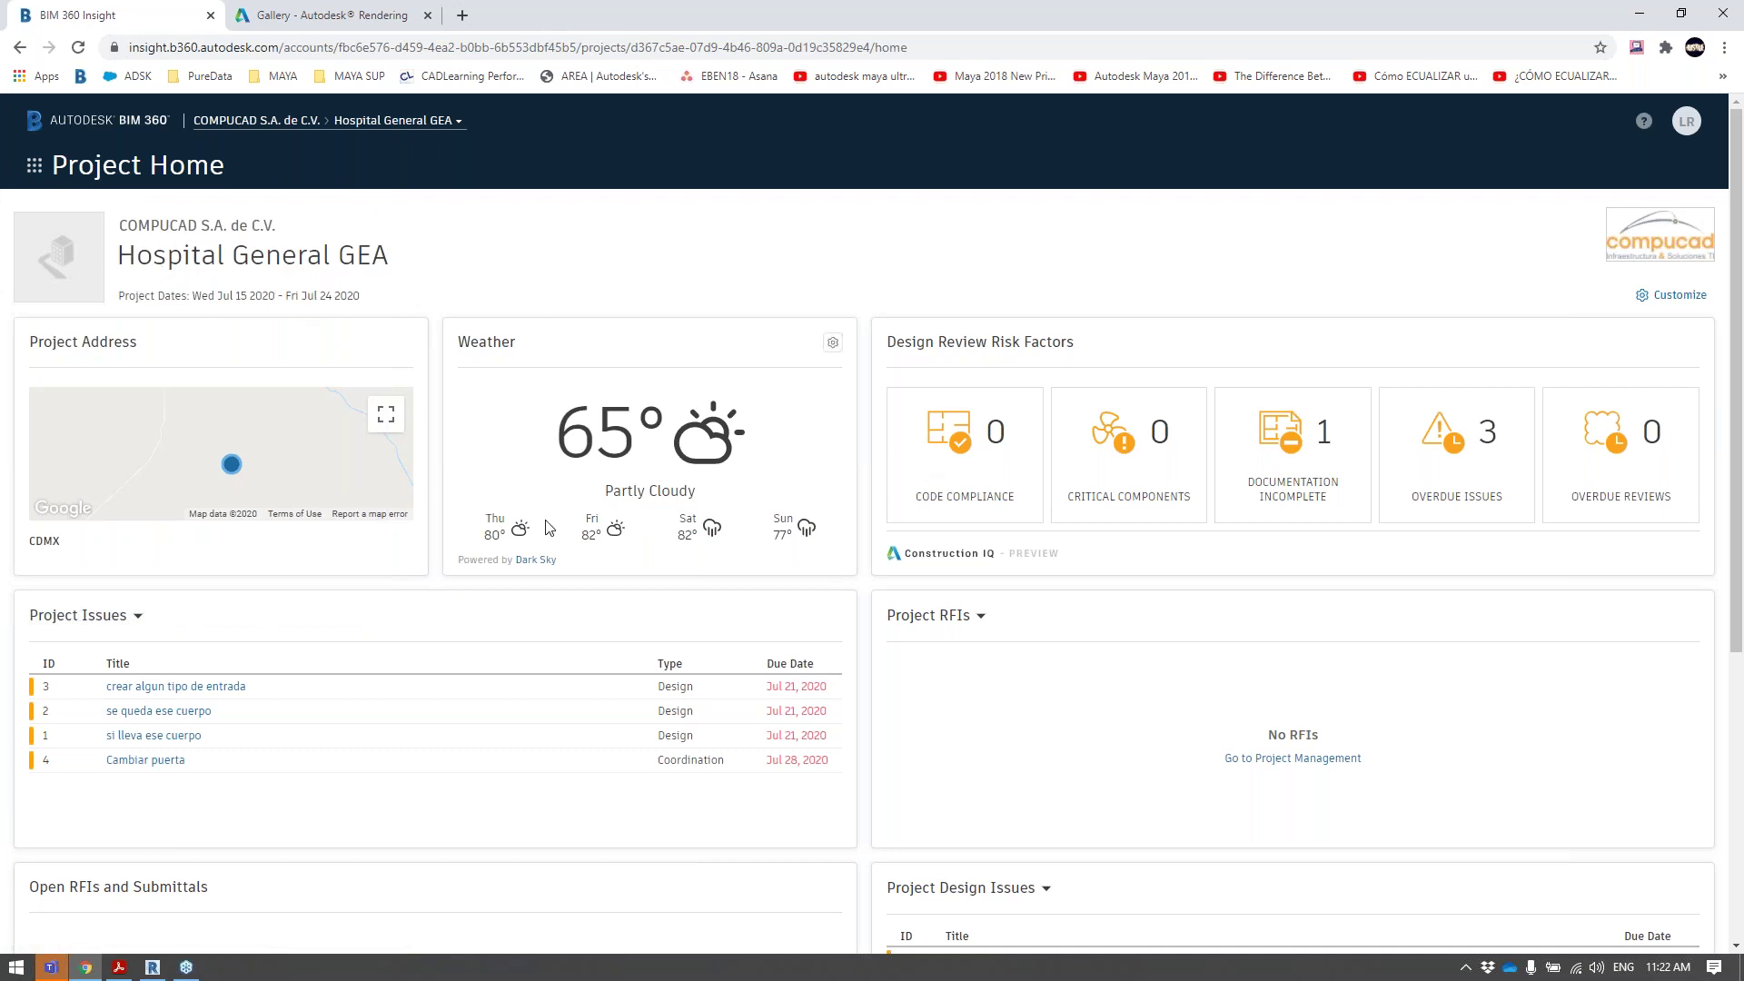
scroll(547, 525, "down", 4)
scroll(582, 525, "up", 4)
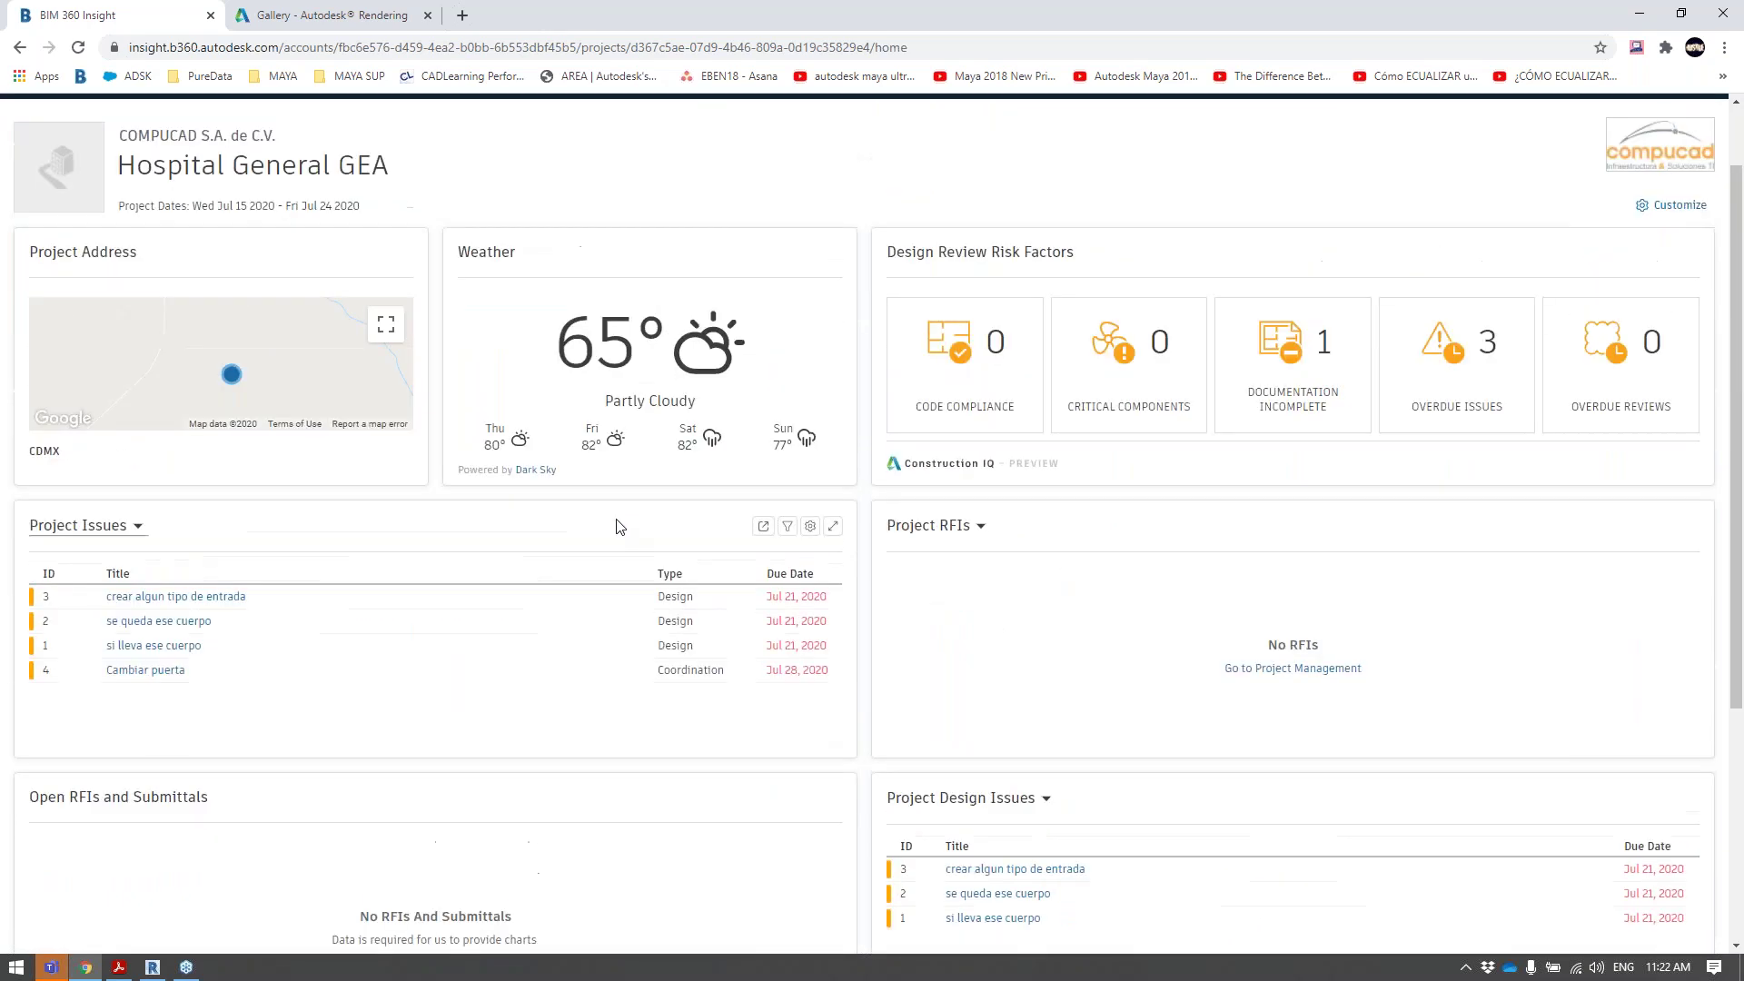
Open Document Management for the Hospital General GEA project, minimizing Revit after a brief check of its open sheet.
left_click(138, 168)
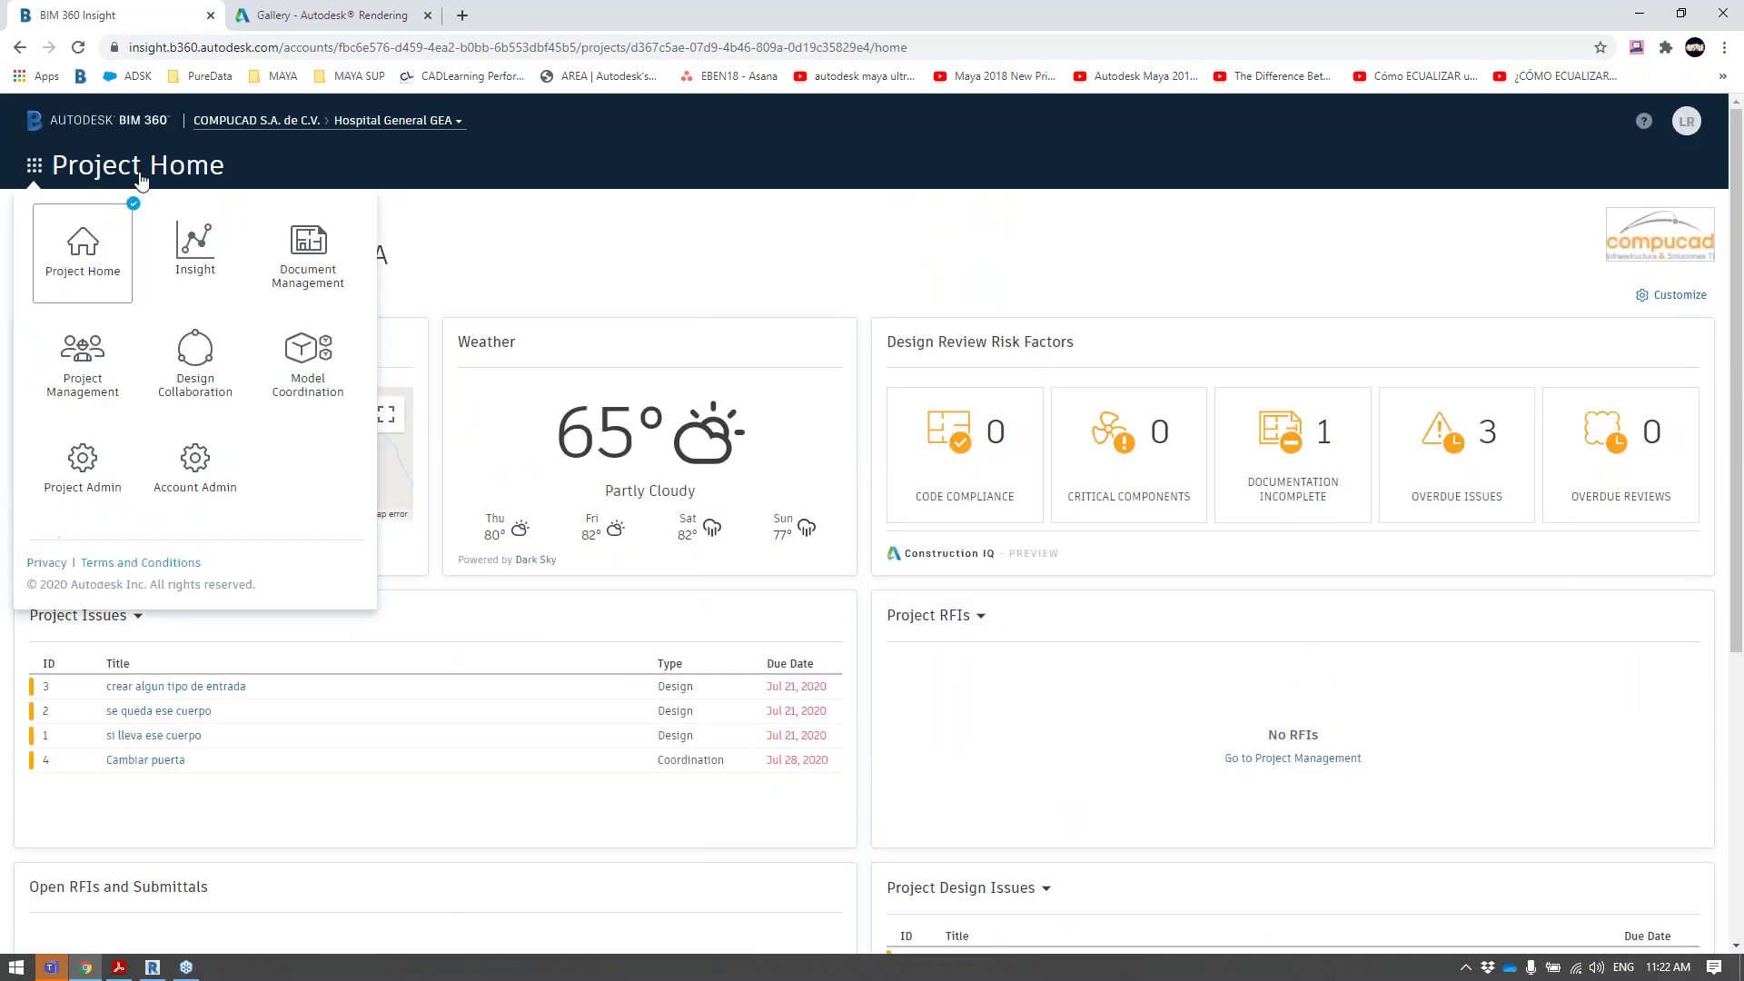
left_click(314, 277)
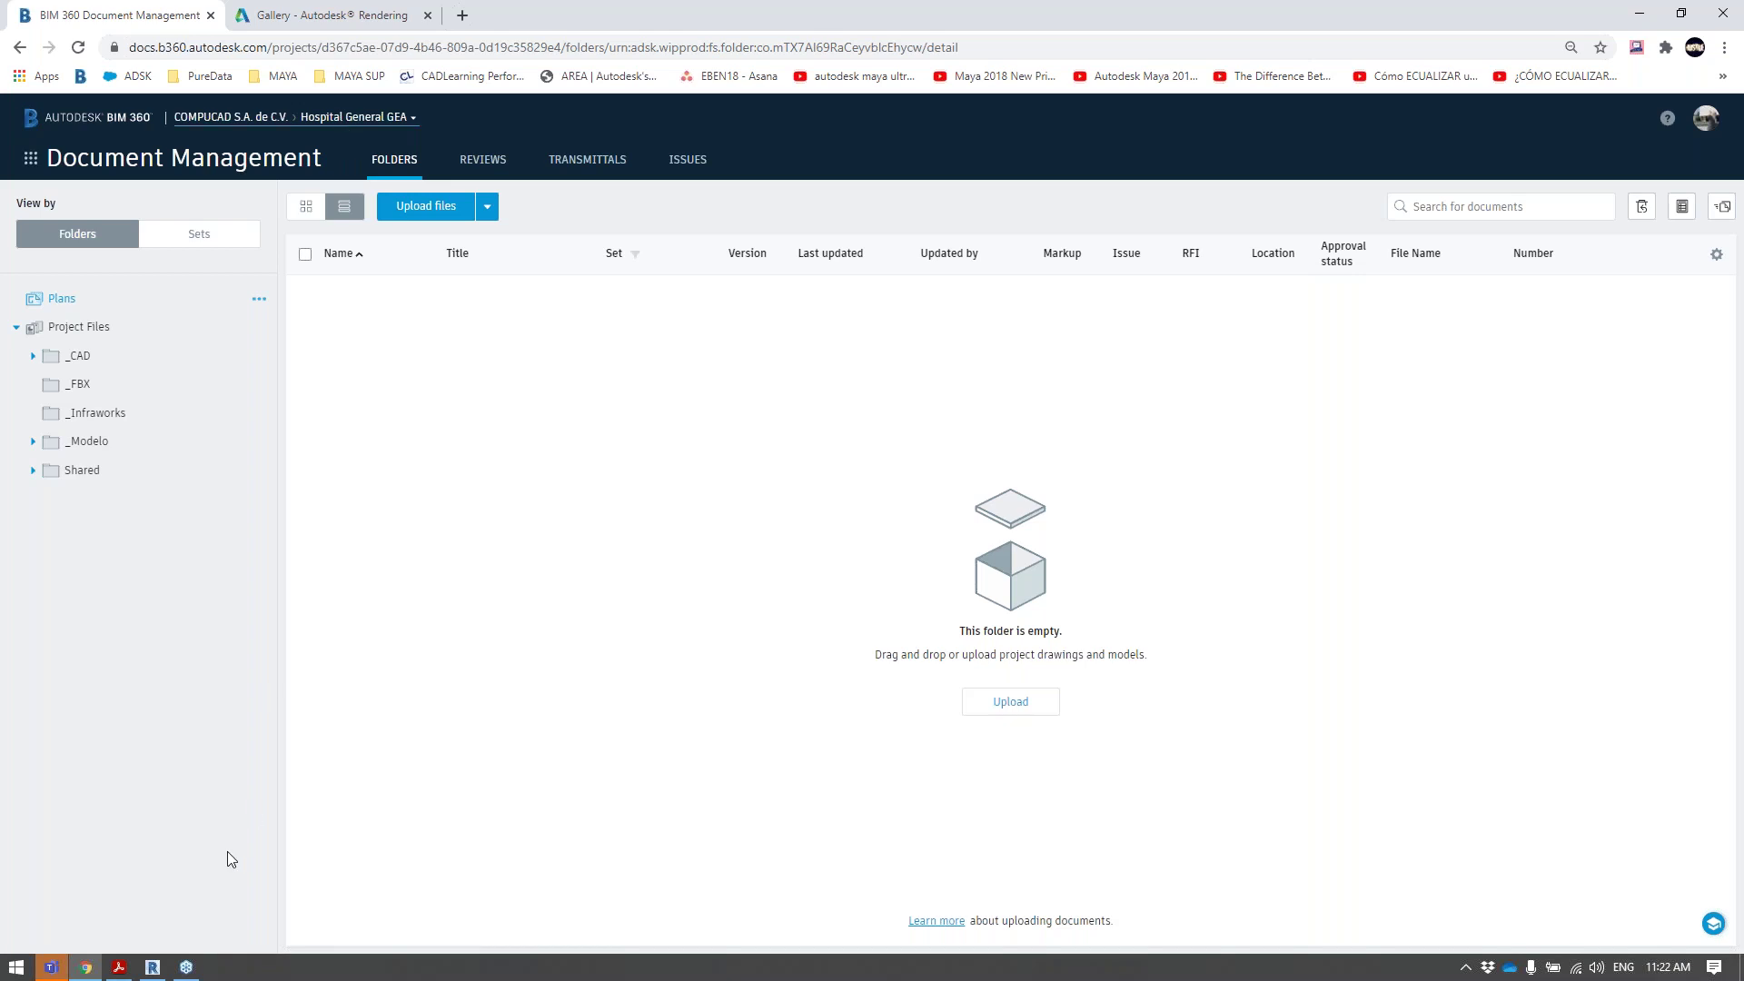
left_click(152, 969)
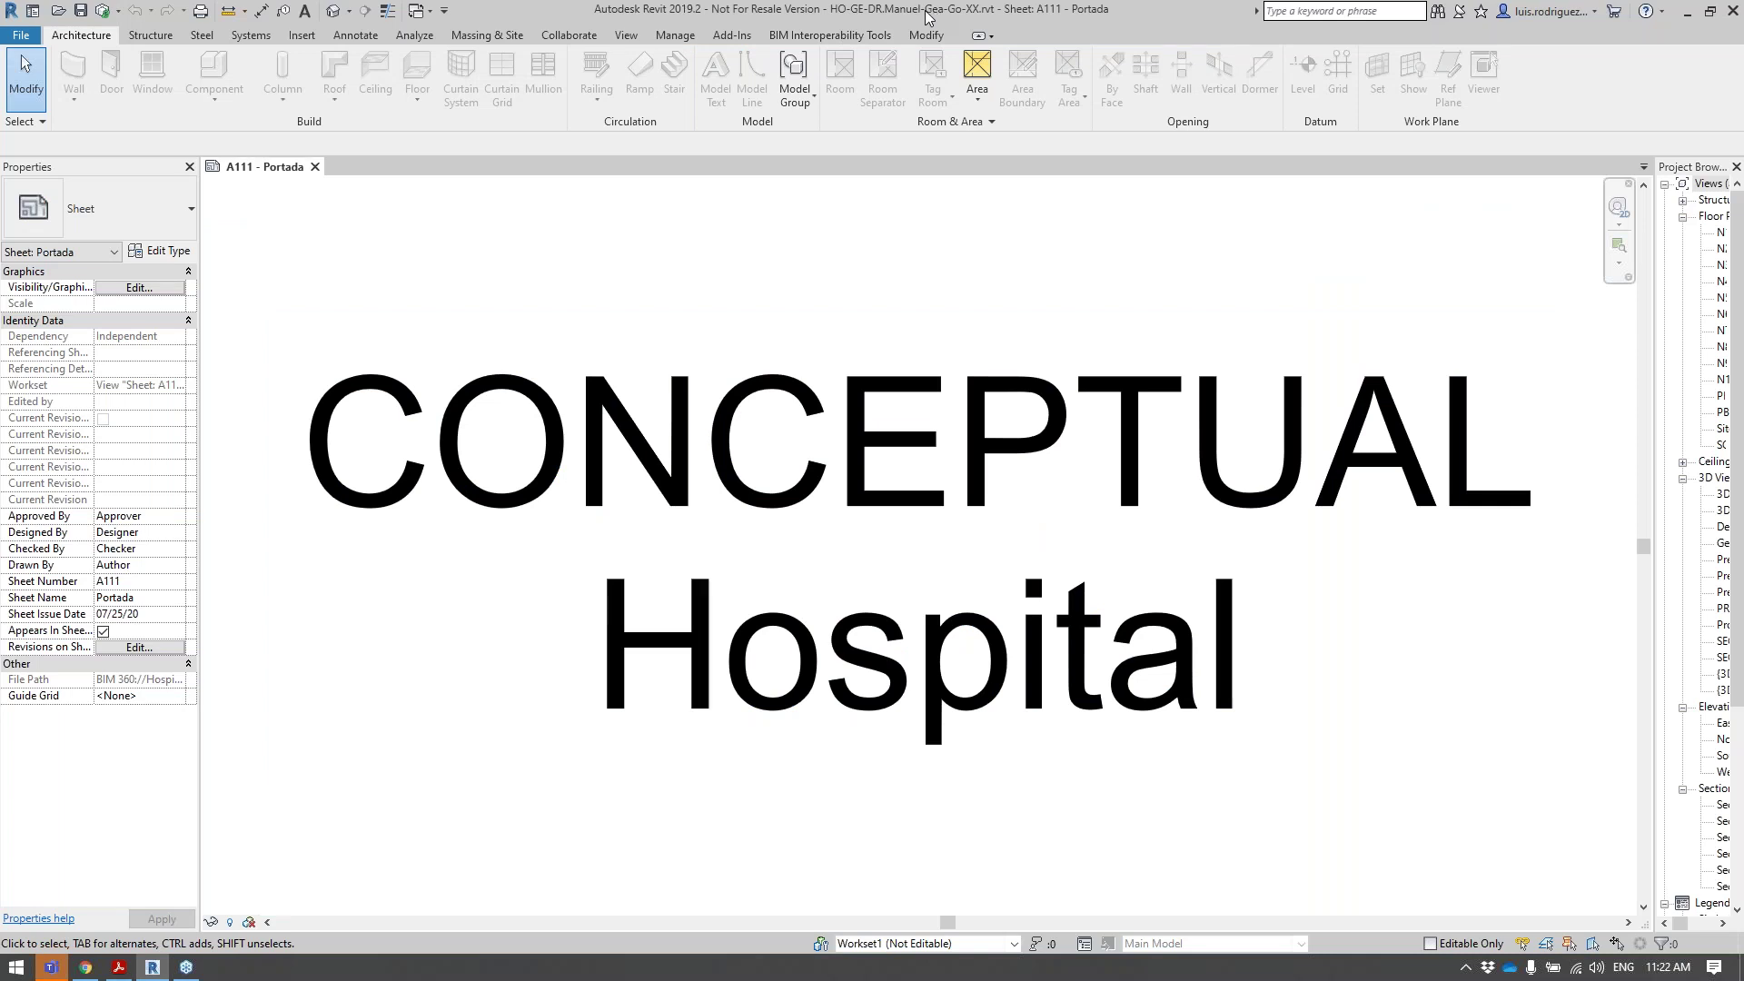
left_click(1687, 12)
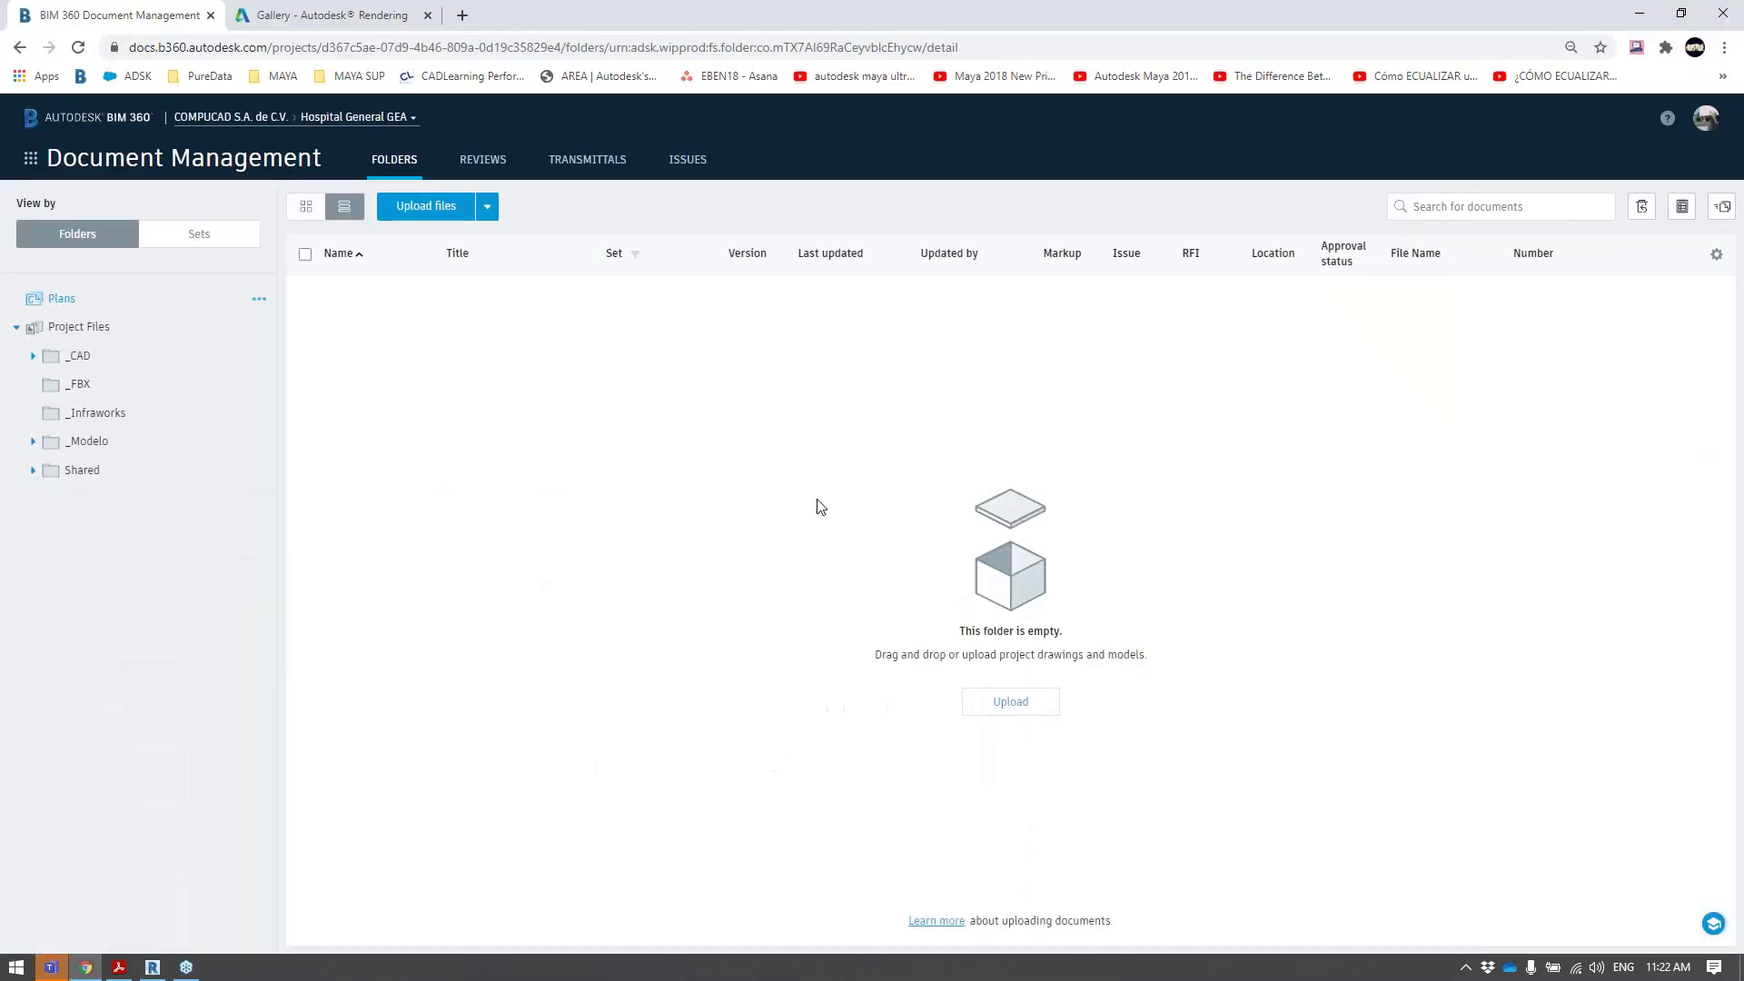
Open the SEGUNDAETAPASinurgencias FBX model from the _FBX folder and examine the hospital from several angles.
left_click(73, 383)
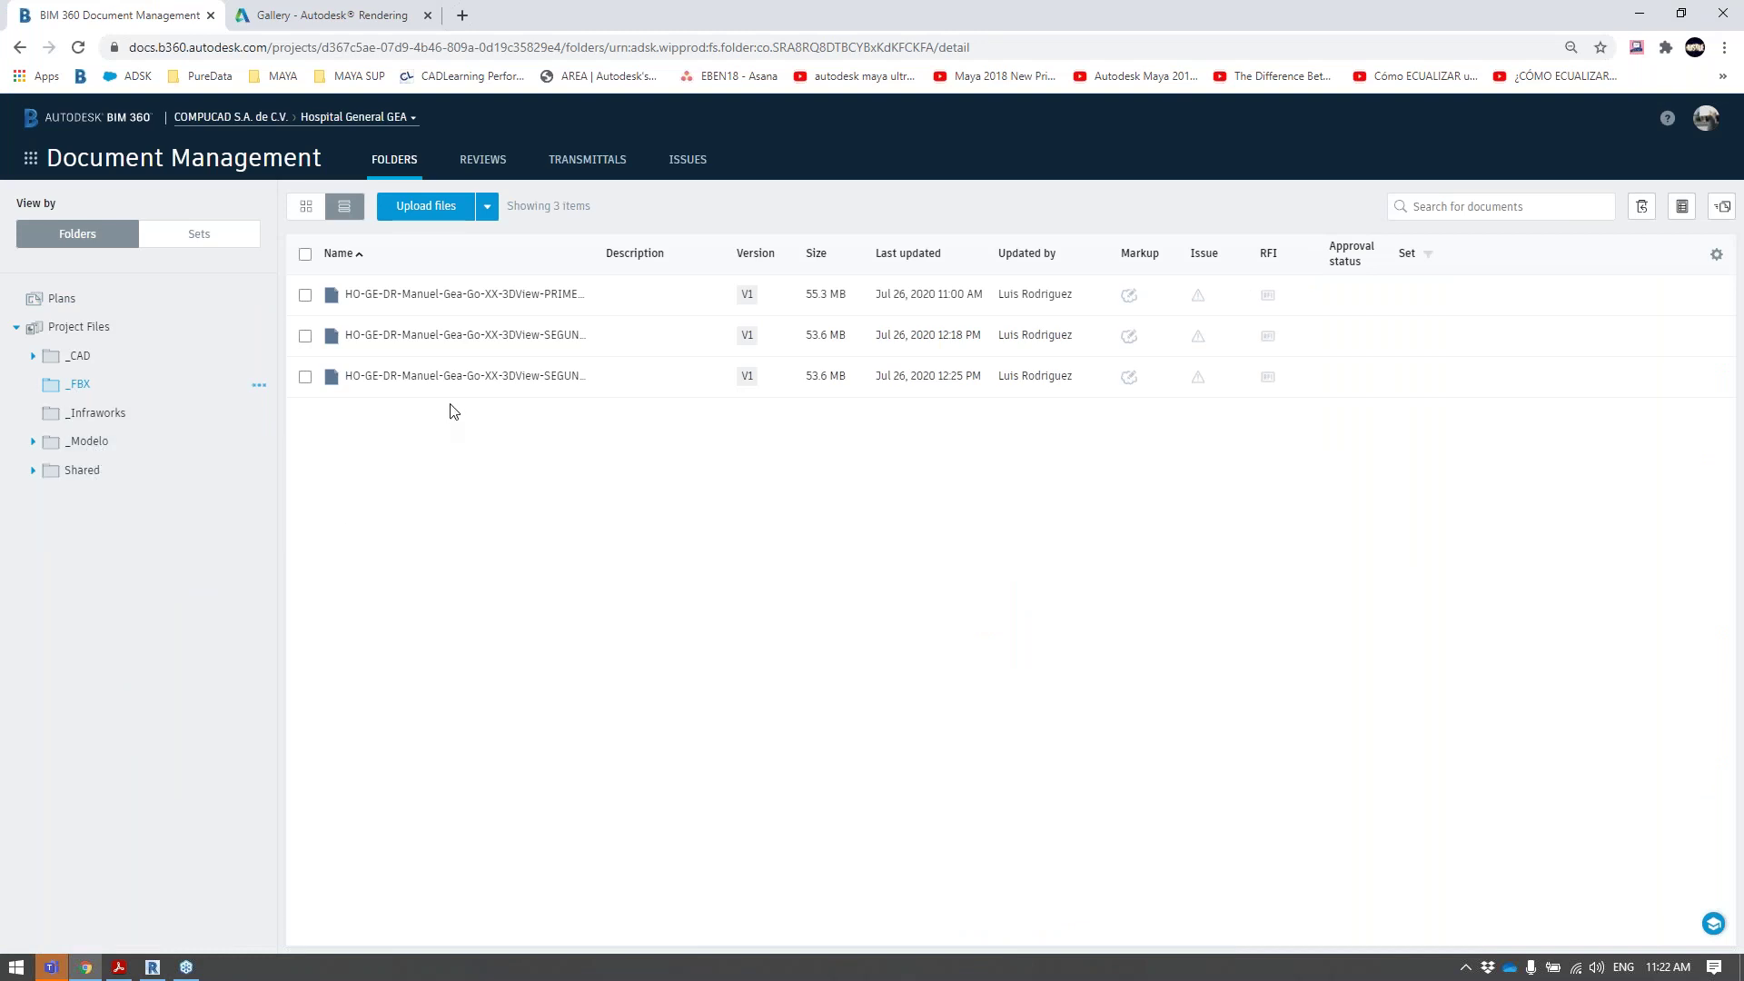
left_click(460, 376)
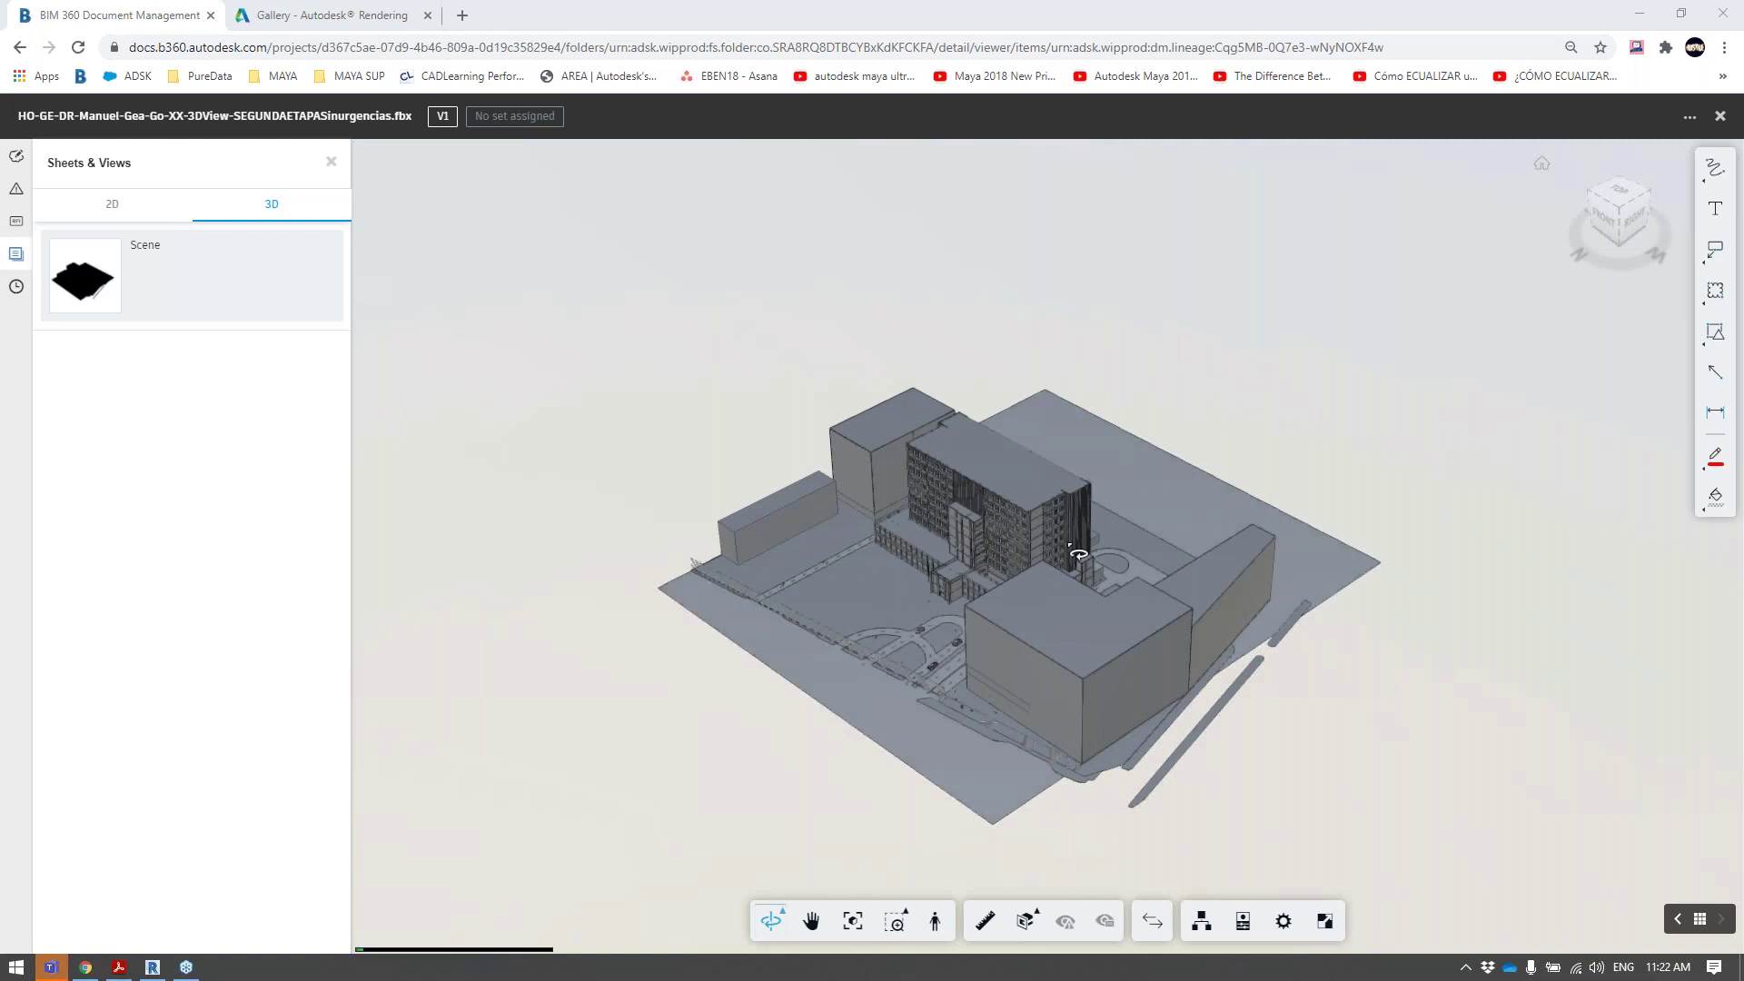
double_click(1004, 559)
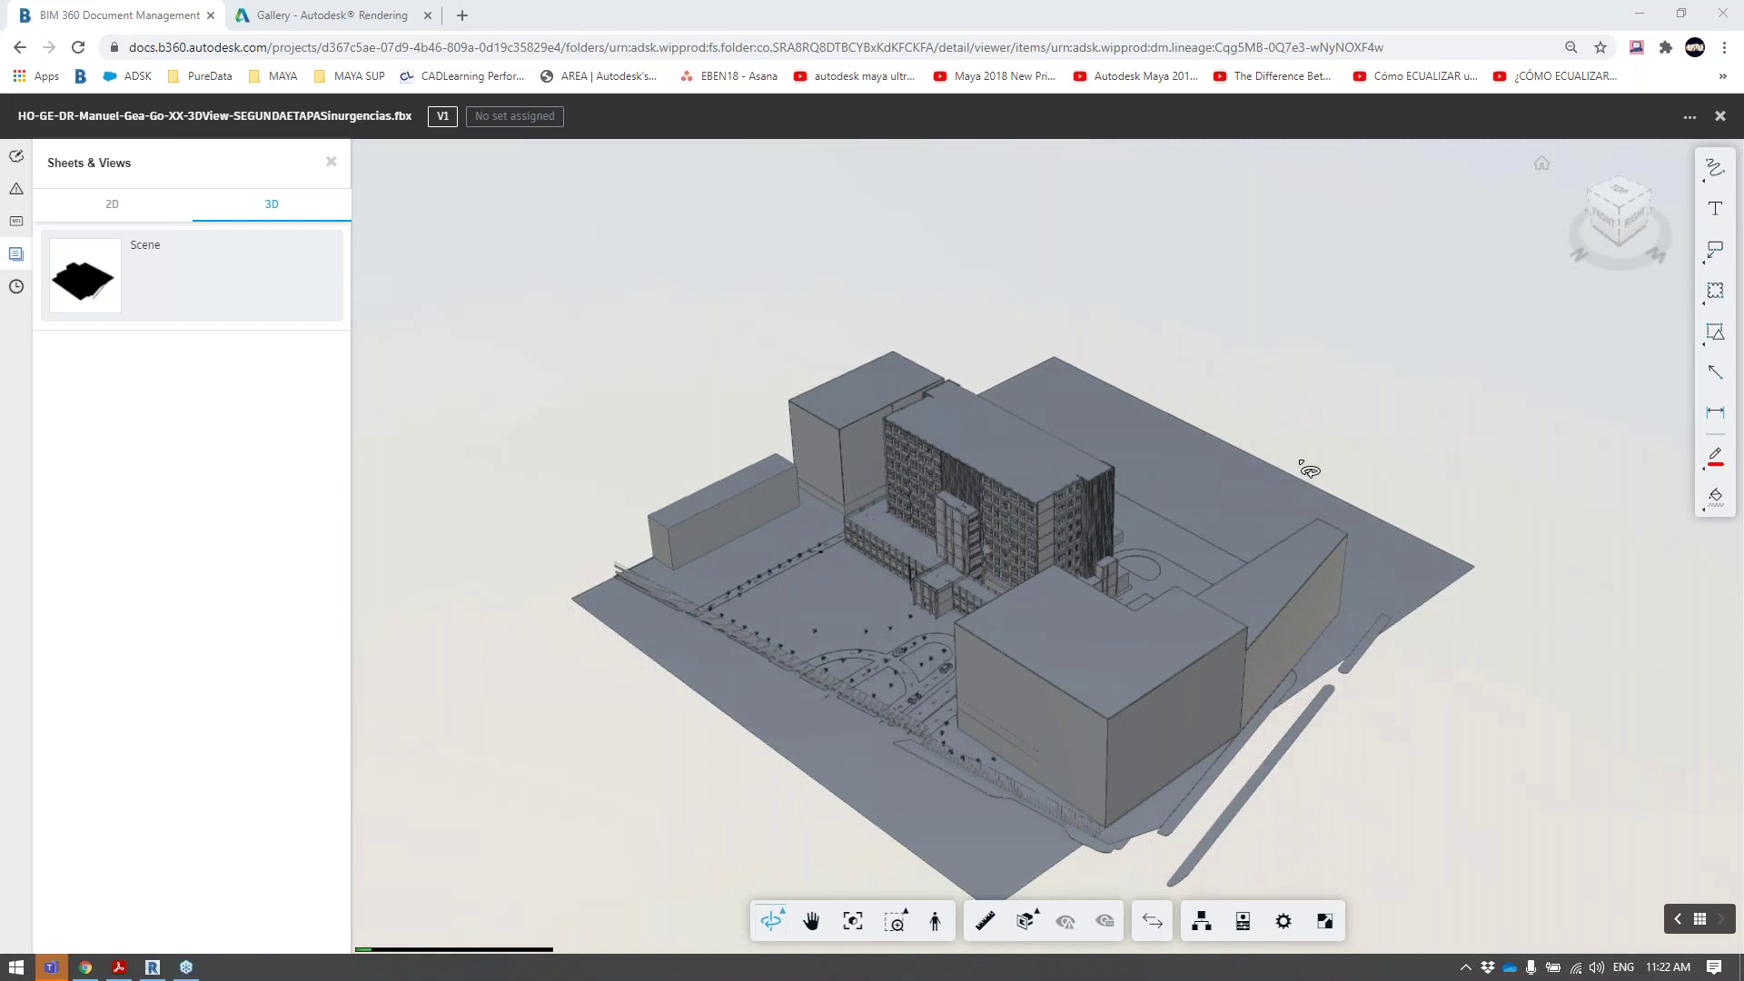
left_click_drag(1185, 564, 727, 513)
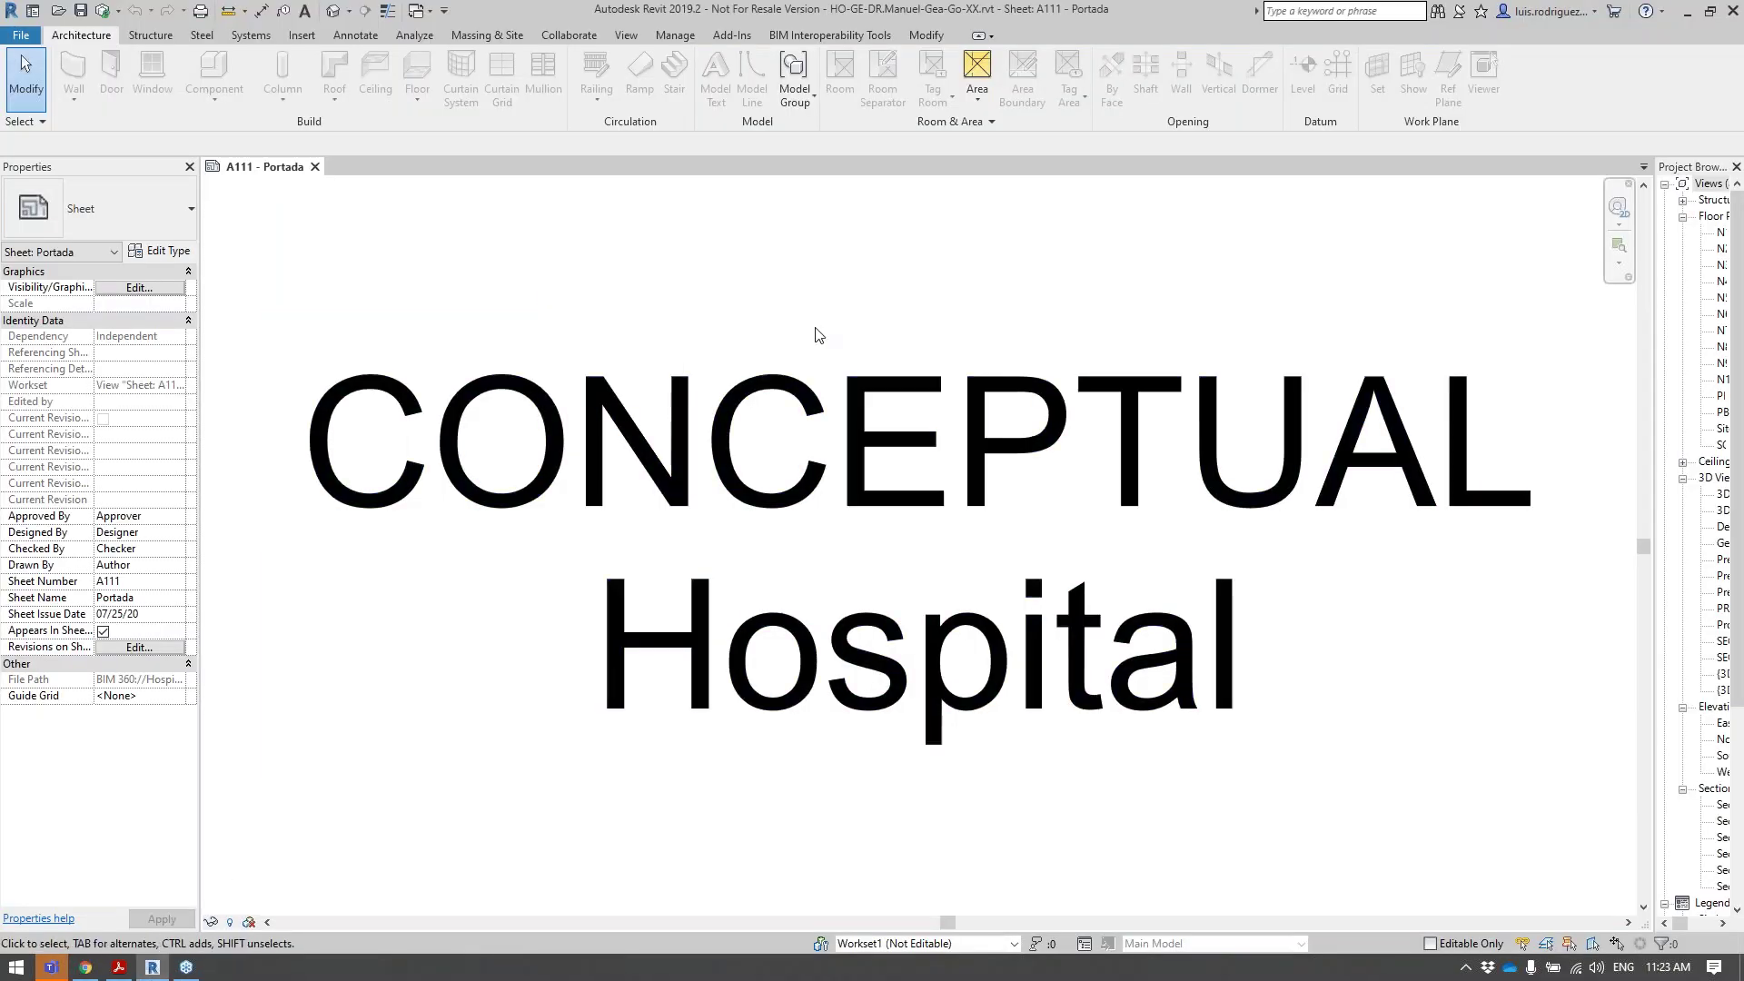
In Revit, widen the Project Browser and open the SEGUNDA ETAPA 3D view.
scroll(815, 335, "down", 5)
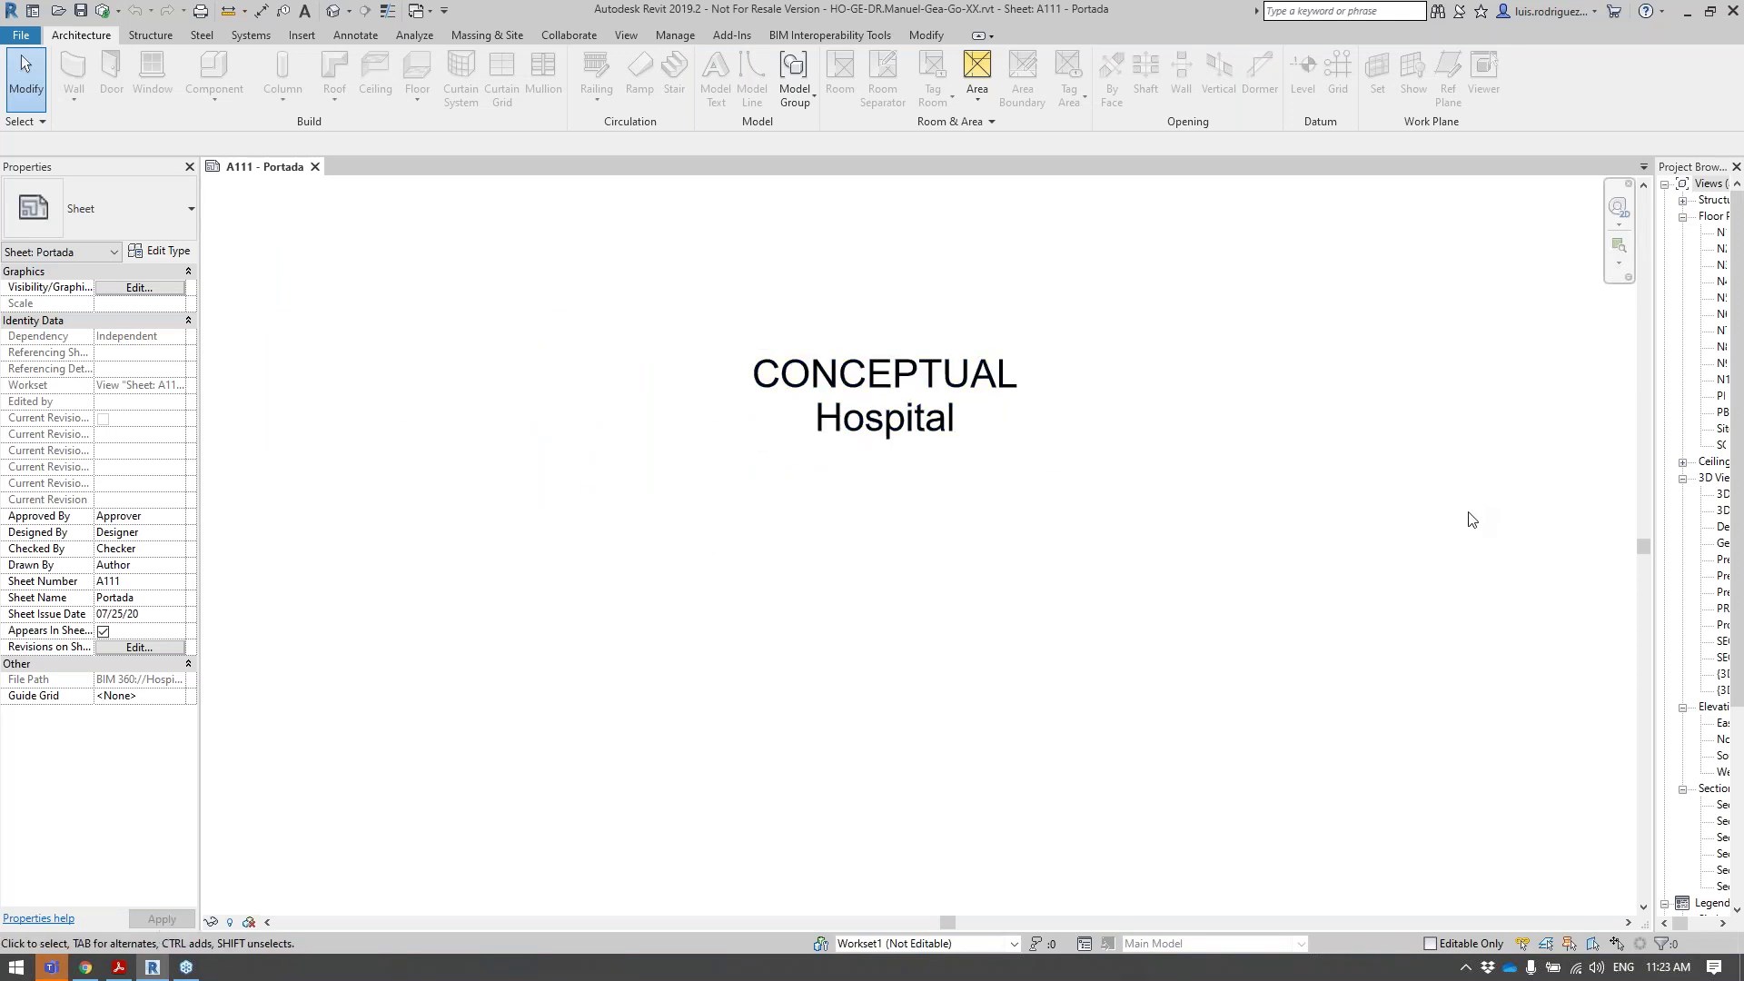
left_click_drag(1653, 499, 1561, 506)
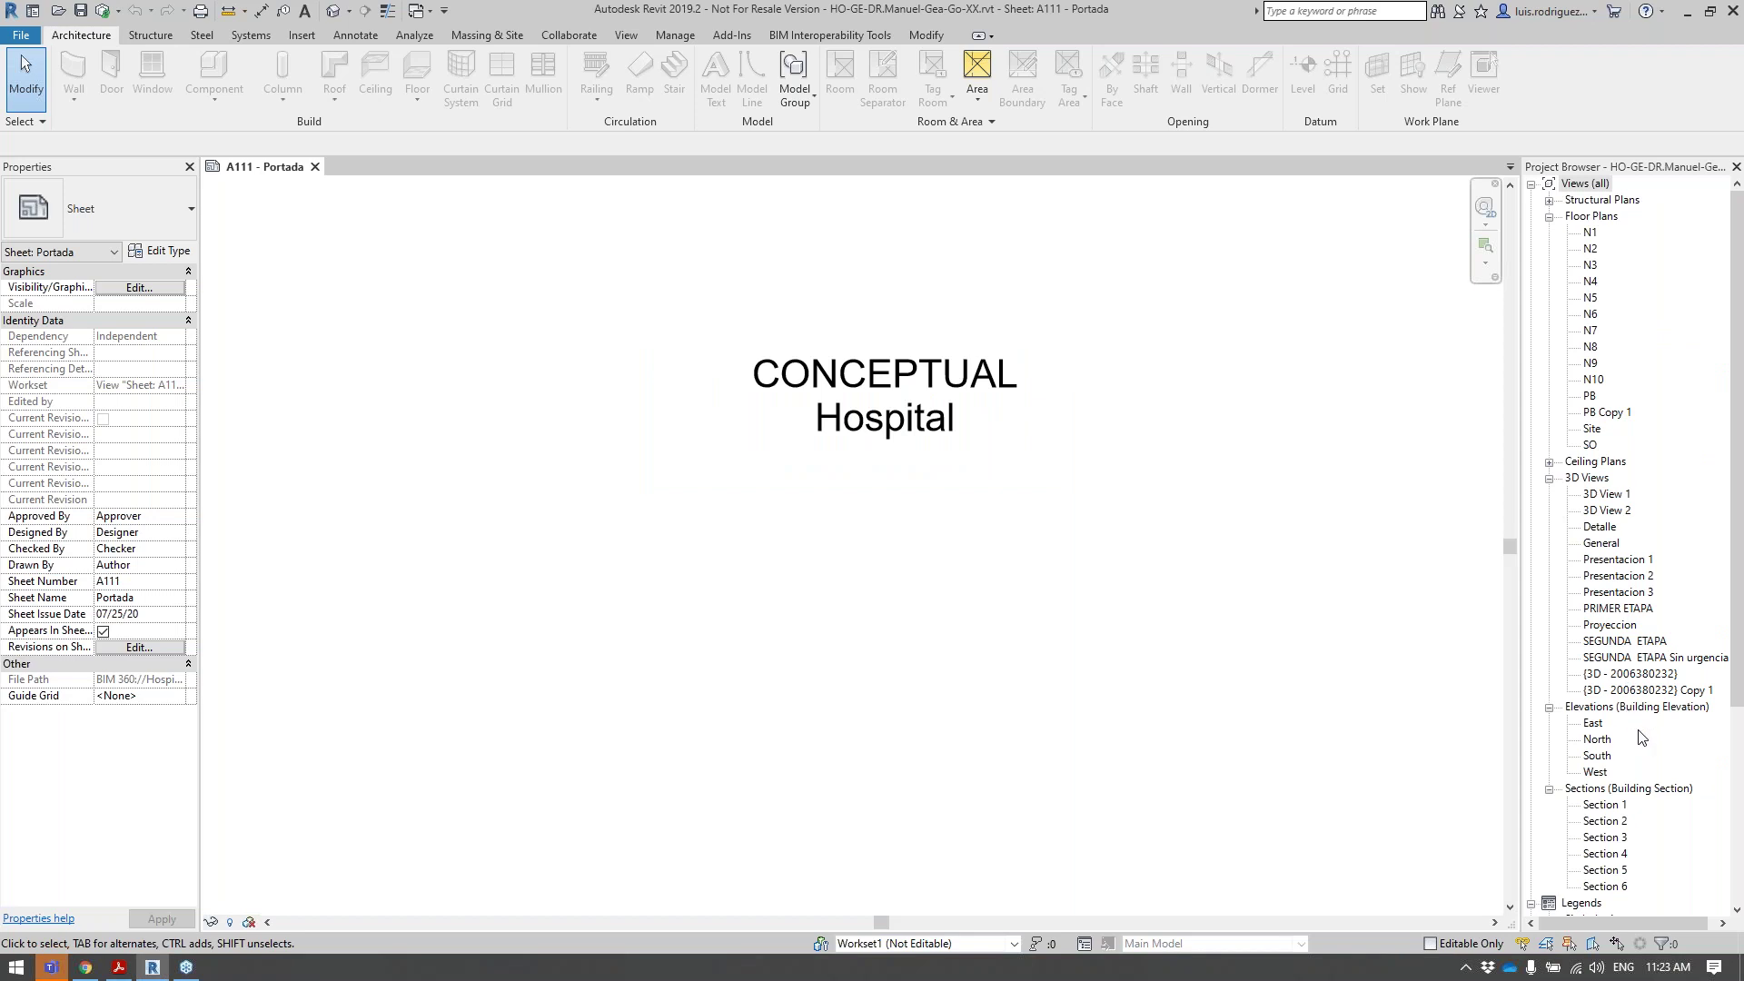
left_click(1626, 642)
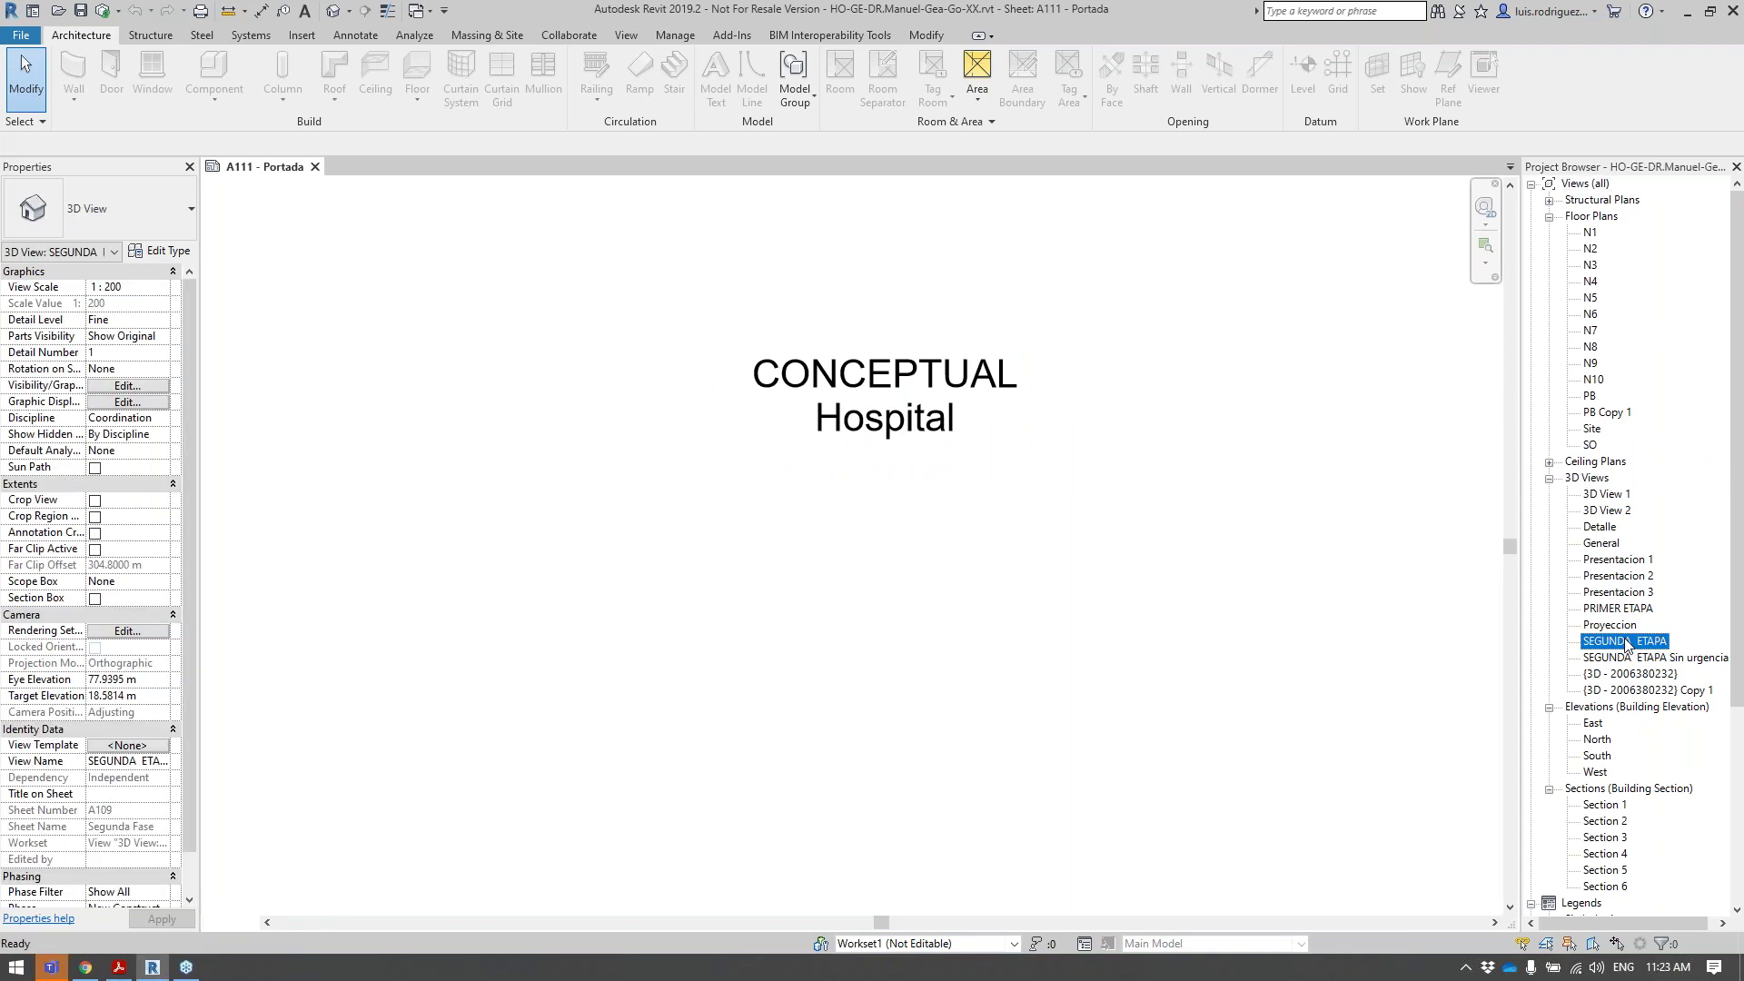
double_click(1626, 642)
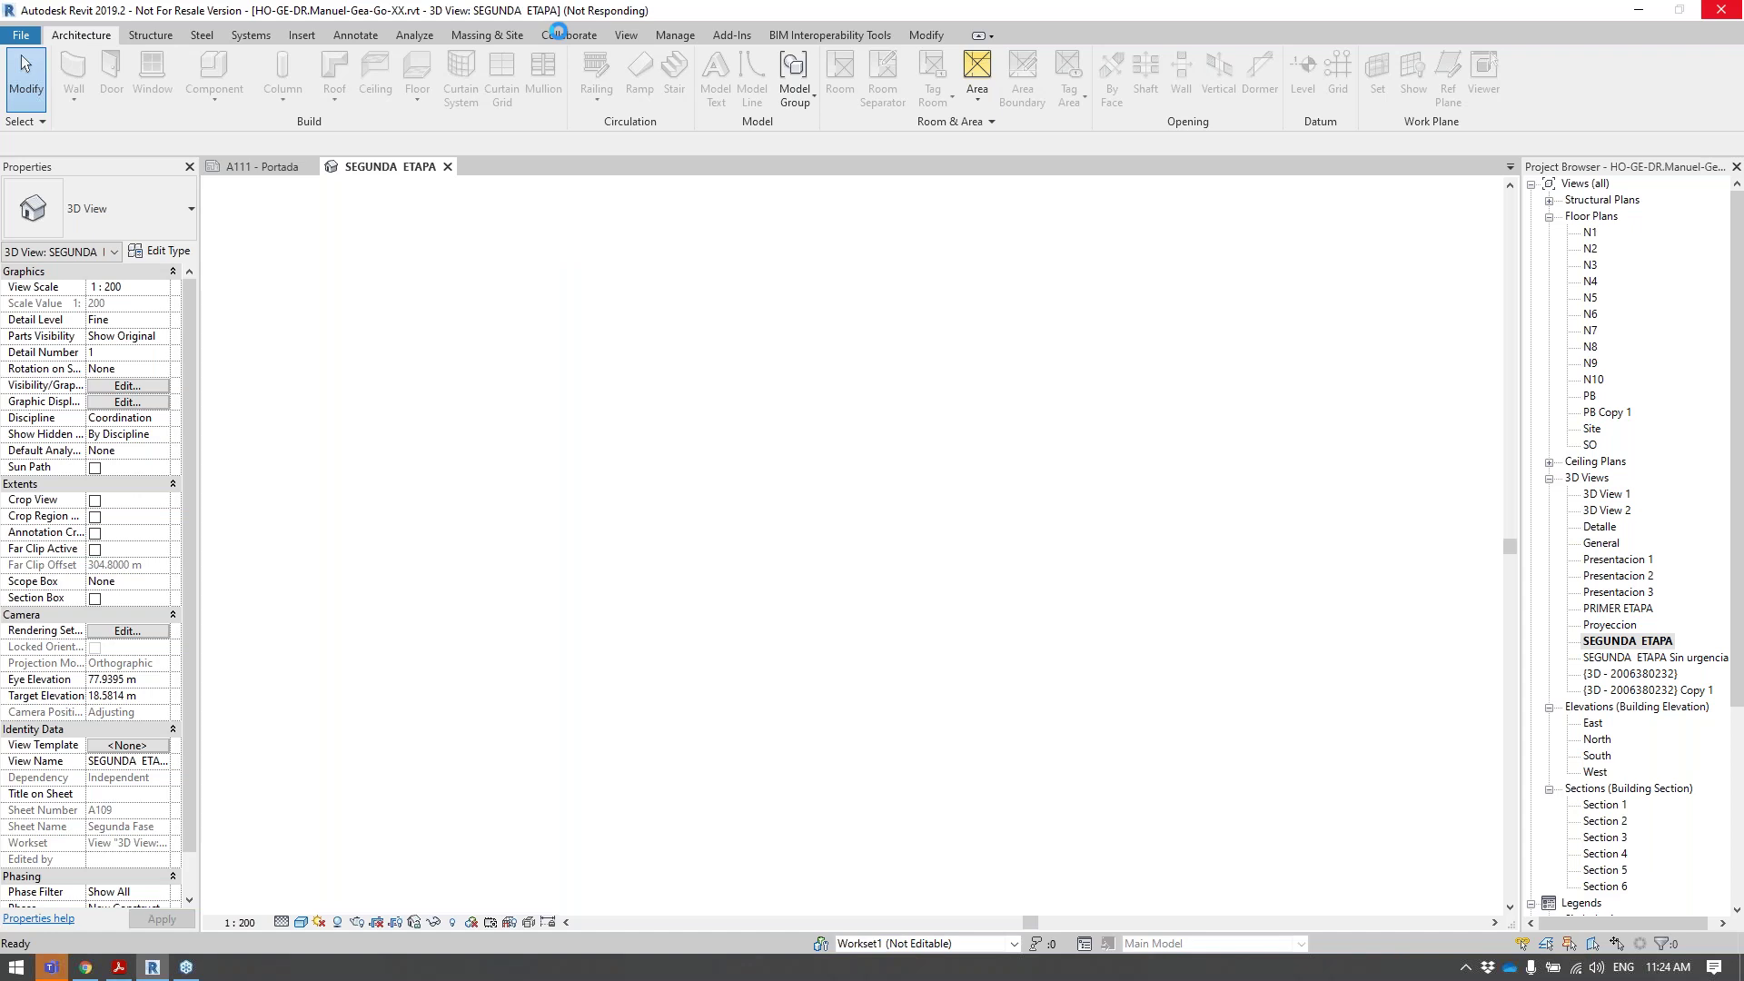
Switch back to the browser, close the FBX model viewer, and look over the available BIM 360 modules.
left_click(85, 969)
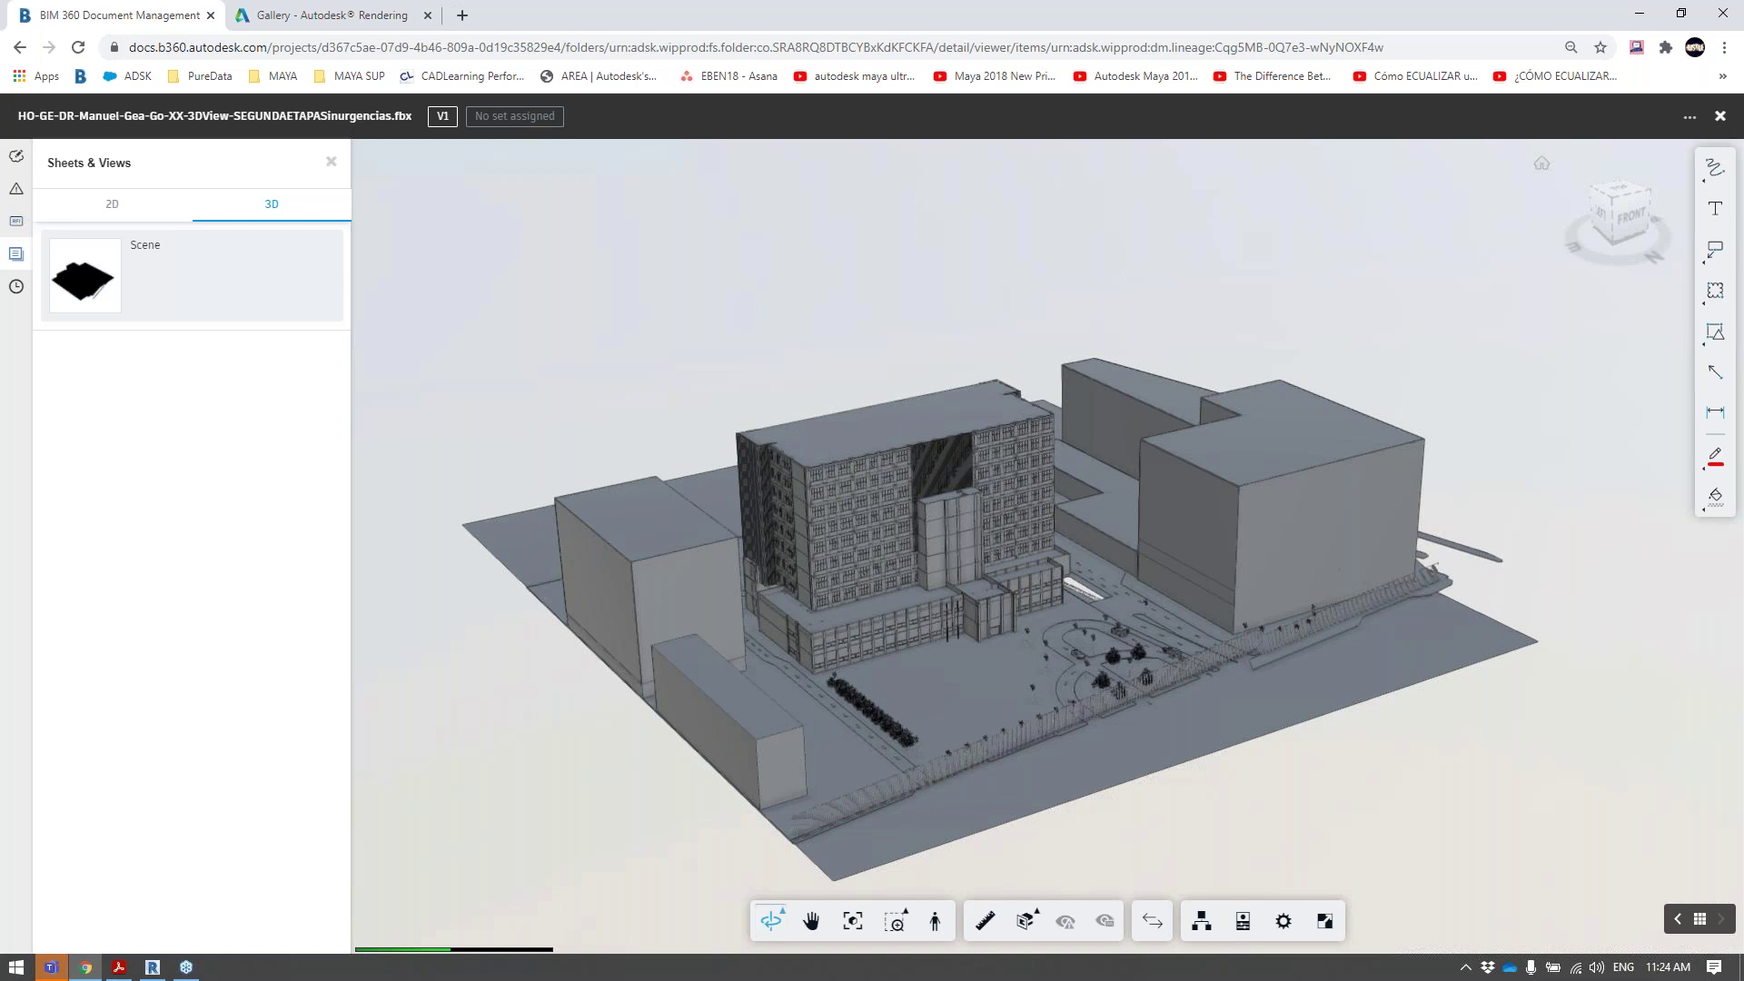
left_click(1720, 116)
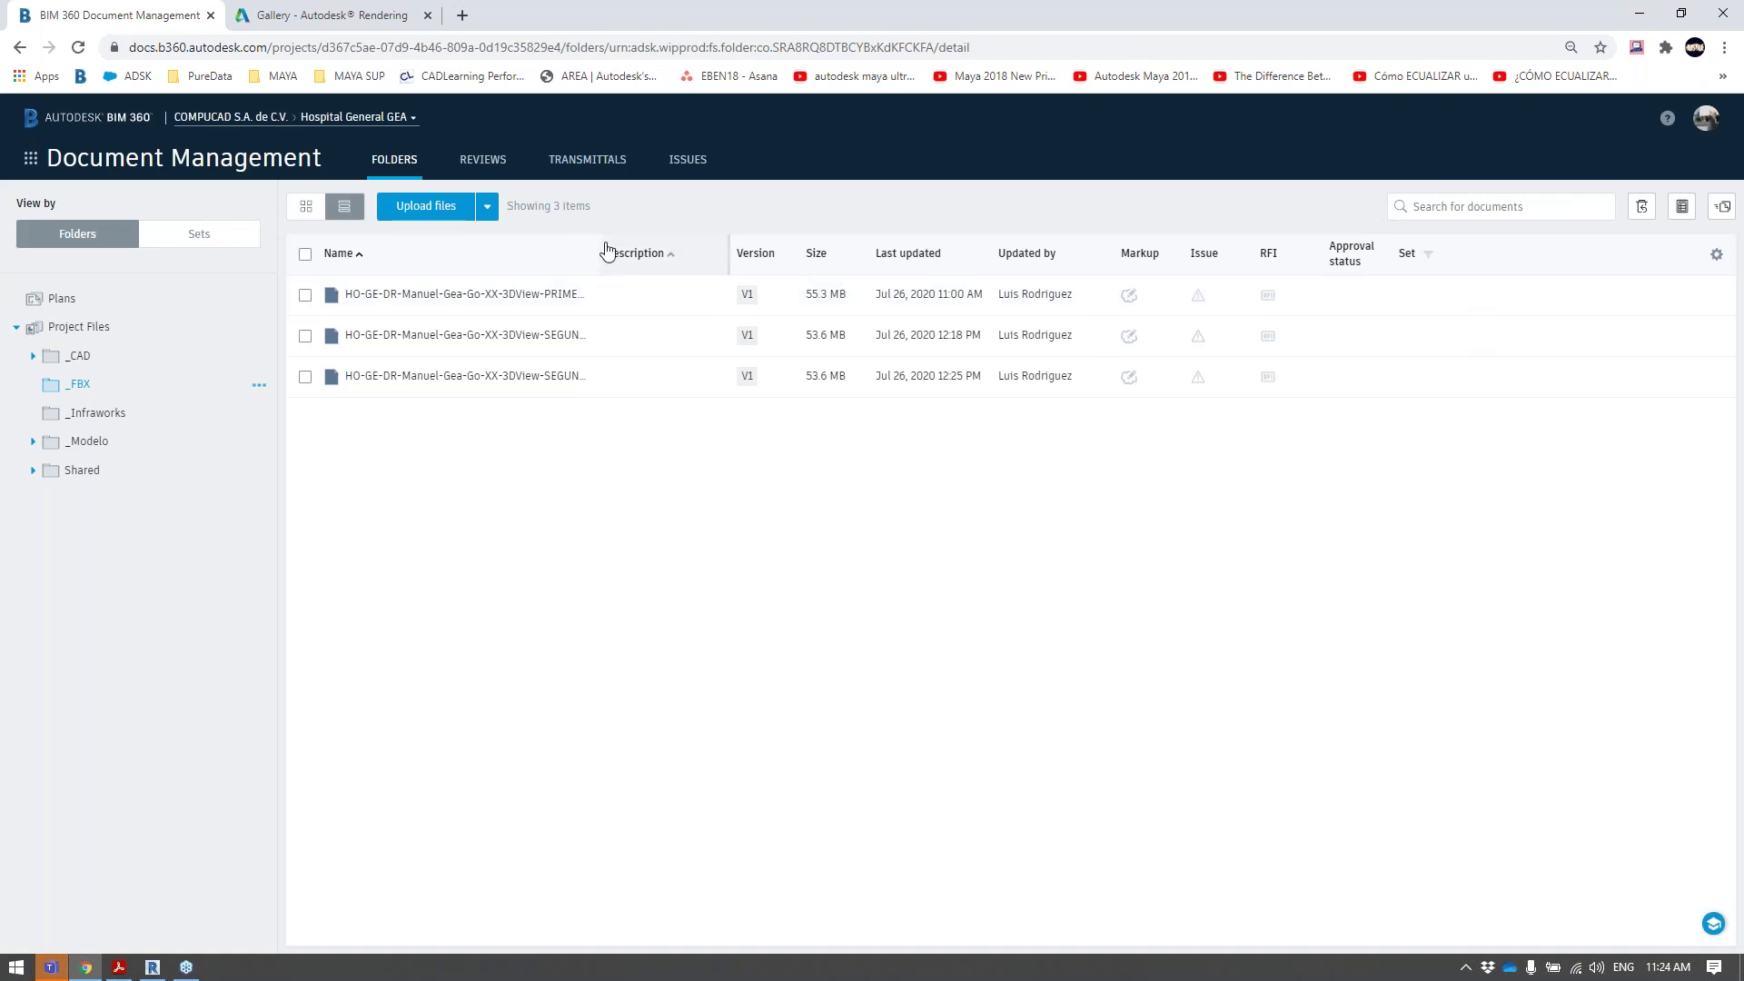
left_click(142, 166)
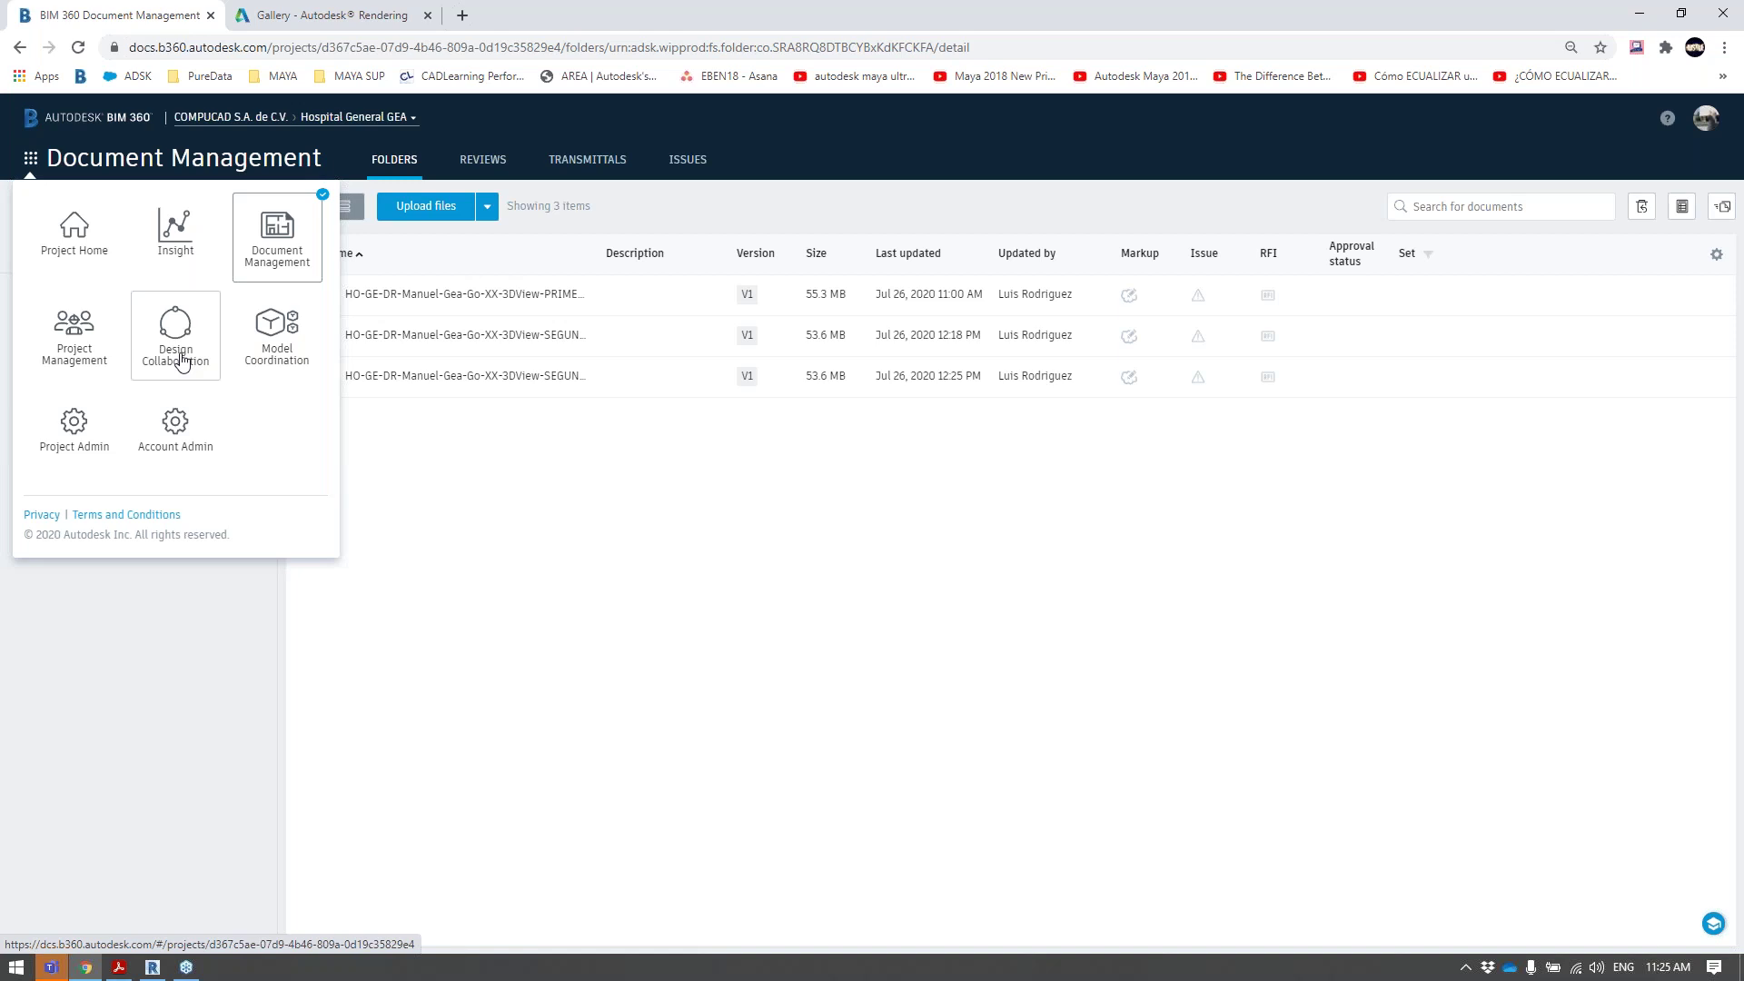
left_click(363, 436)
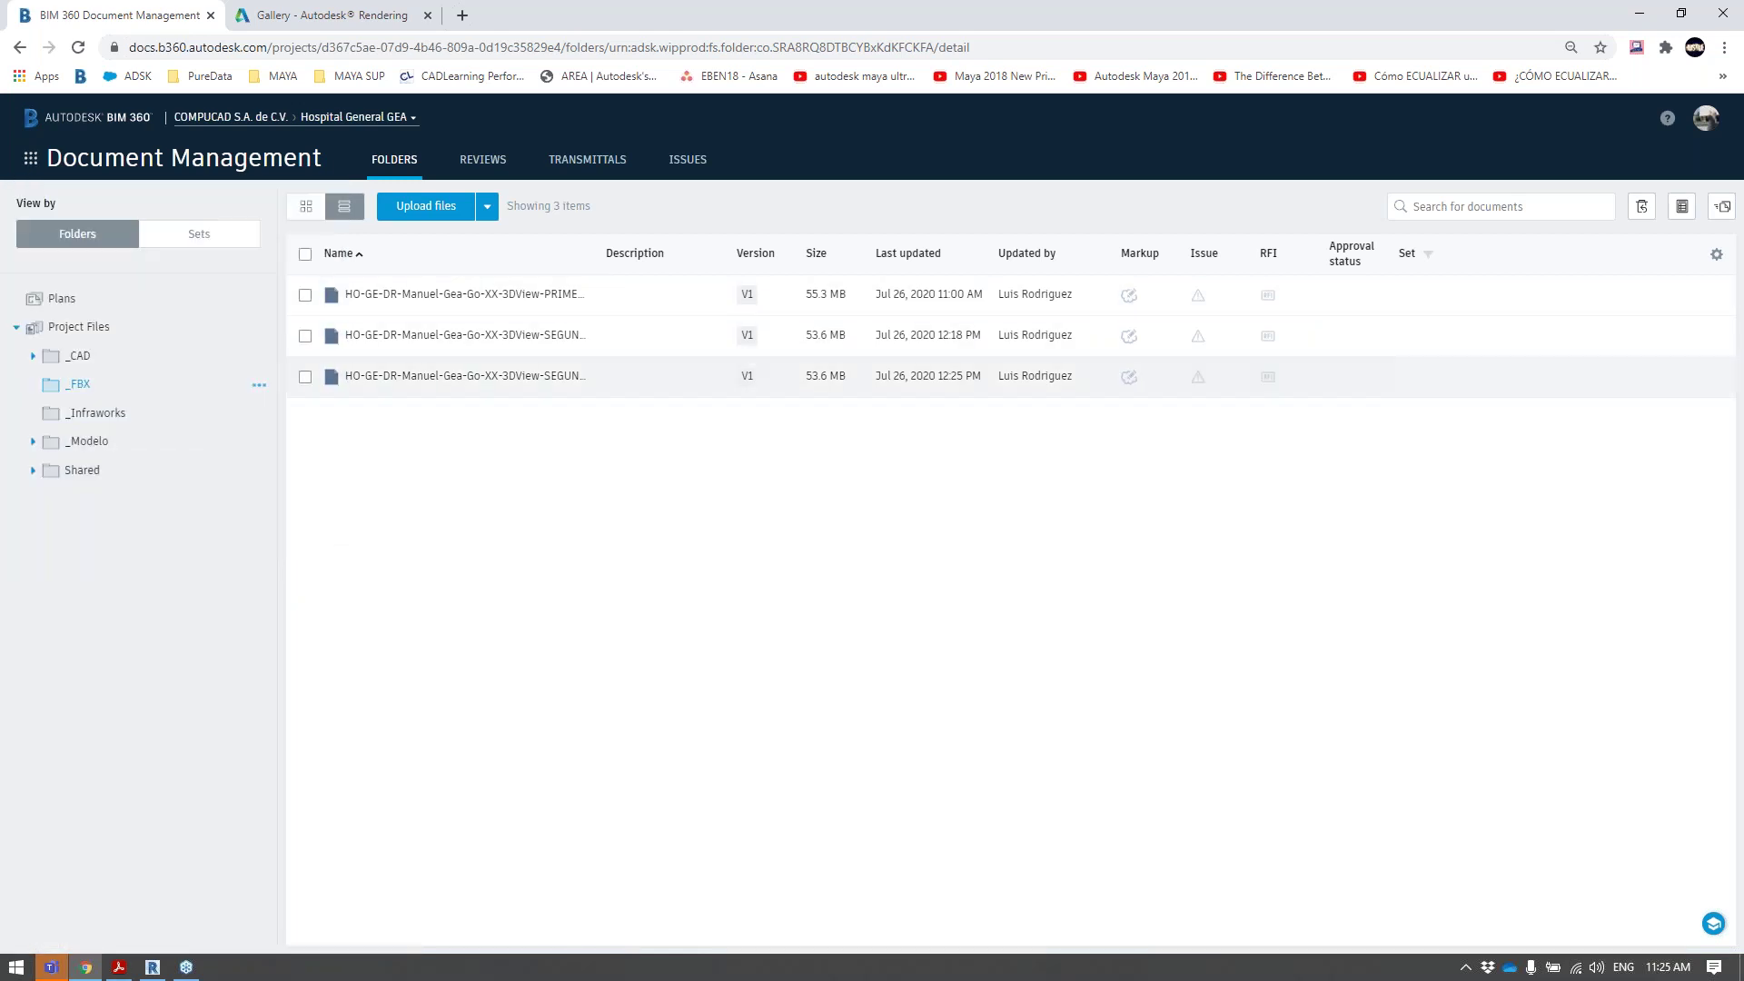
Reopen the SEGUNDAETAPASinurgencias FBX model from the _FBX folder and examine the main building and its surroundings.
left_click(419, 376)
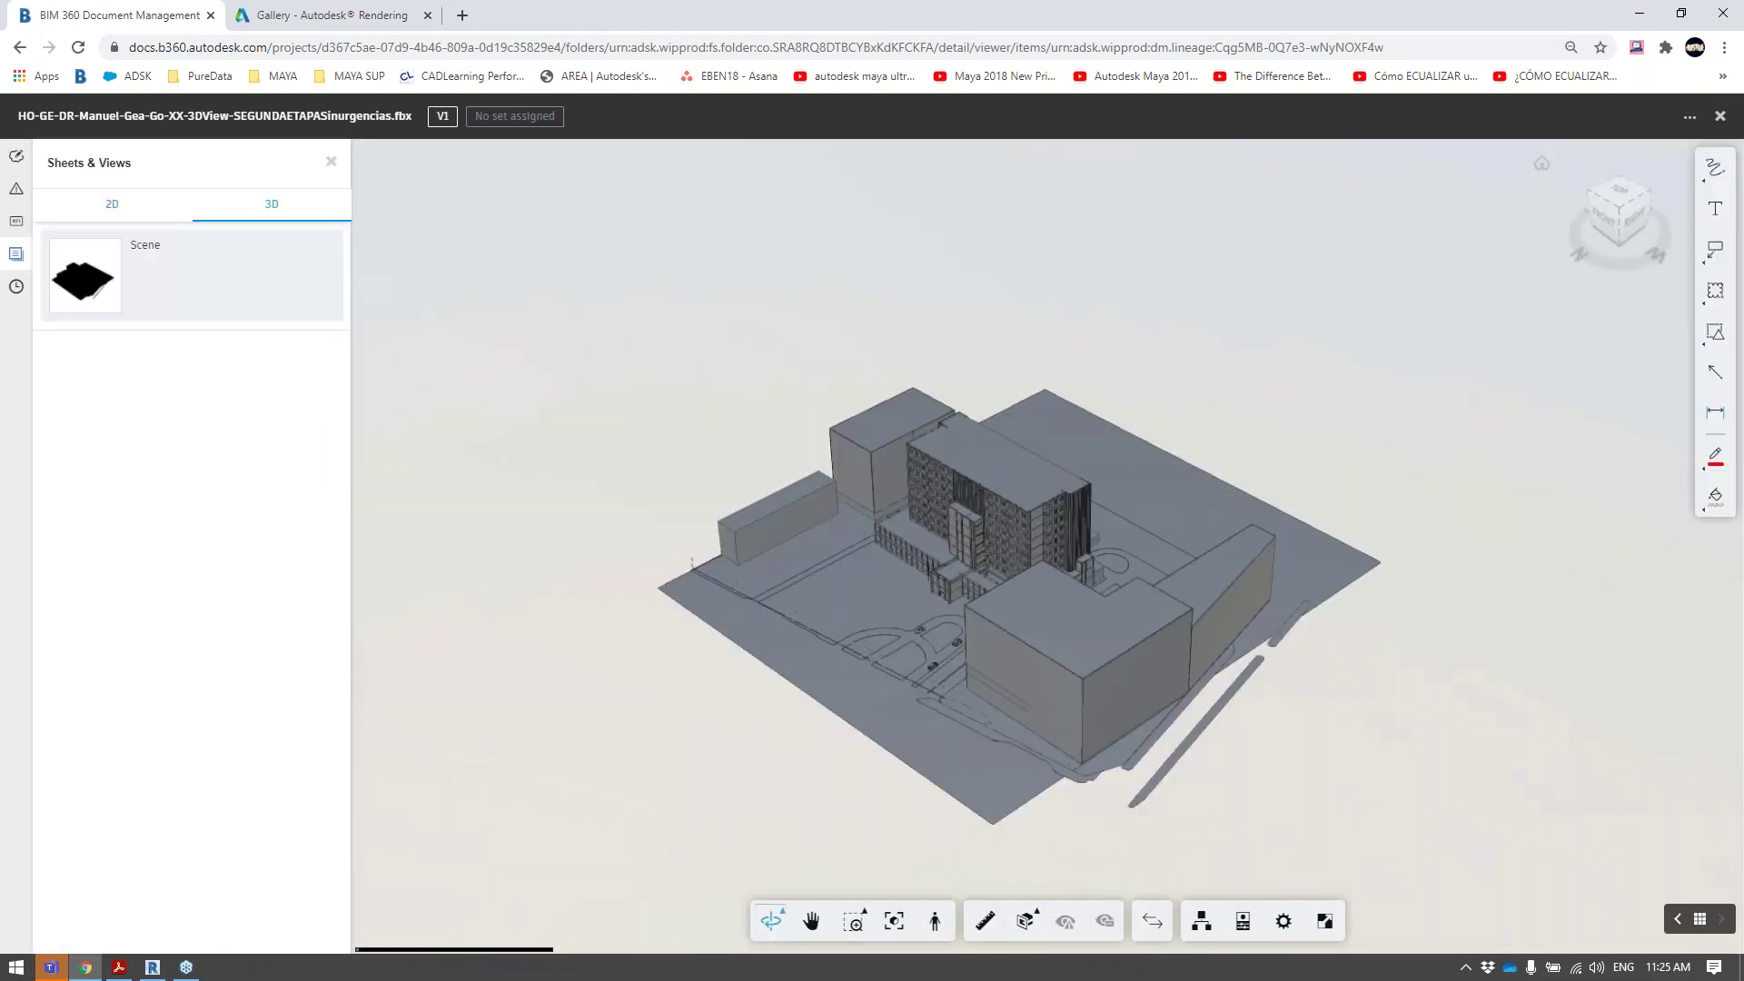
left_click_drag(986, 572, 970, 541)
scroll(969, 541, "up", 10)
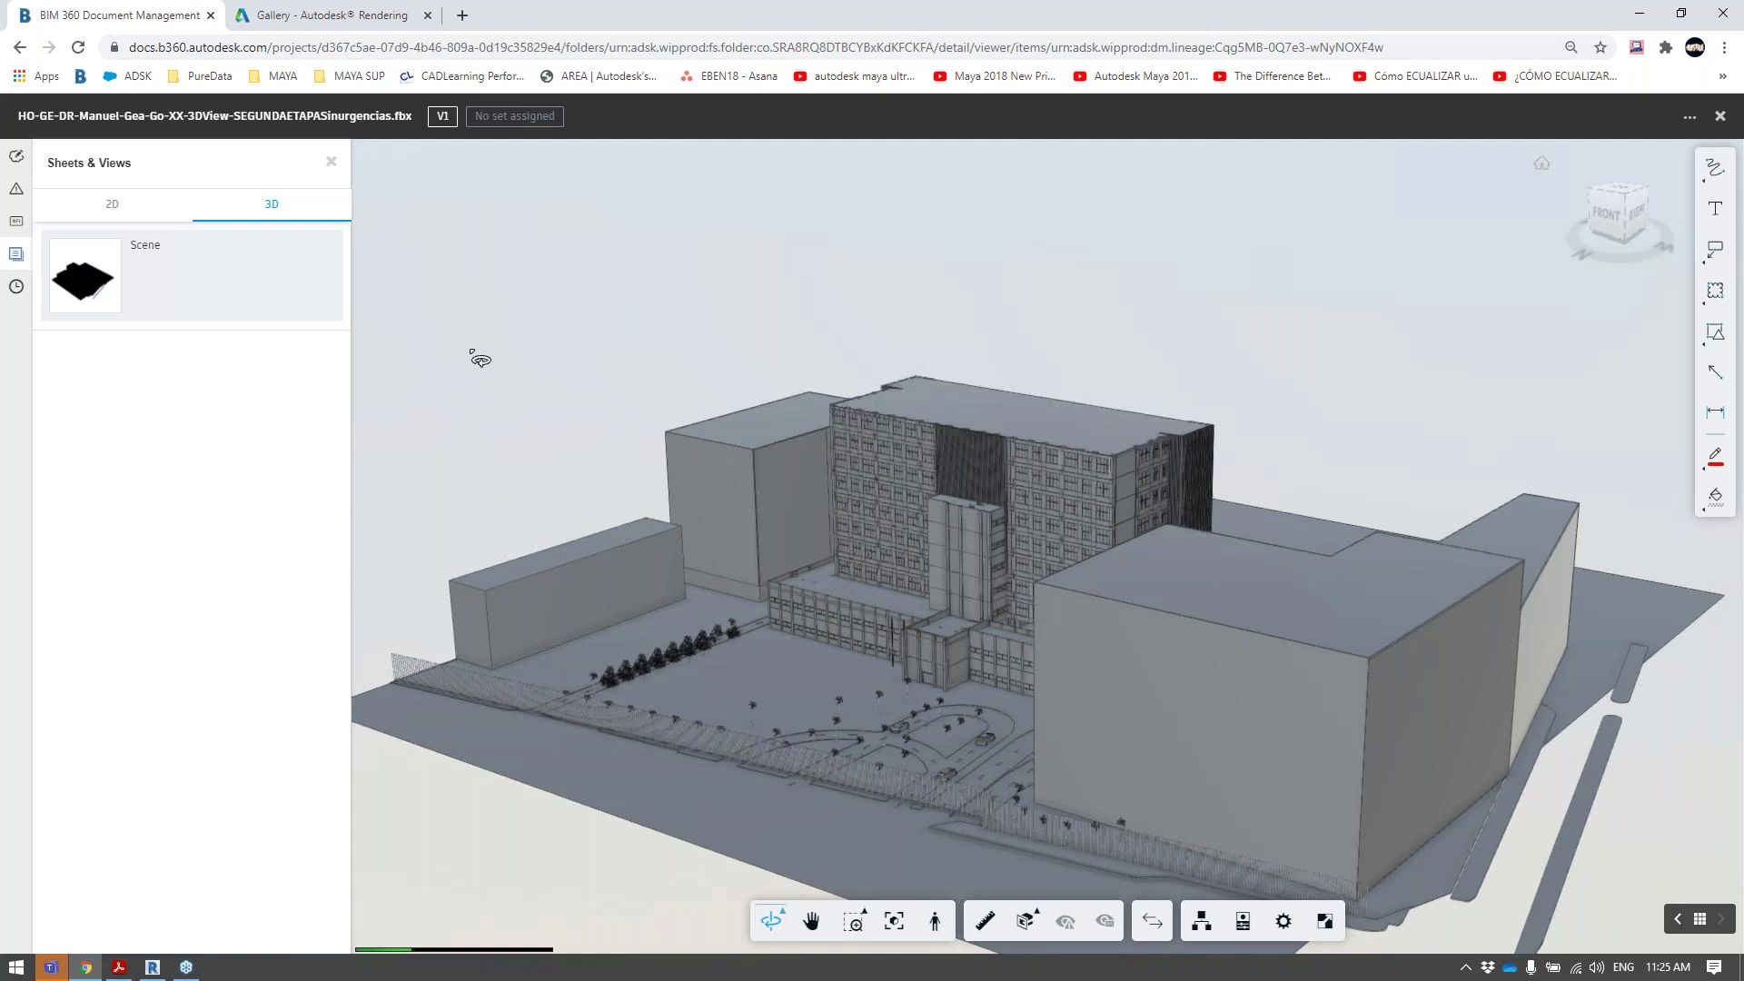
left_click(351, 16)
left_click(128, 15)
mouse_move(1172, 573)
left_mouse_down()
mouse_move(1233, 609)
mouse_move(1204, 568)
left_mouse_up()
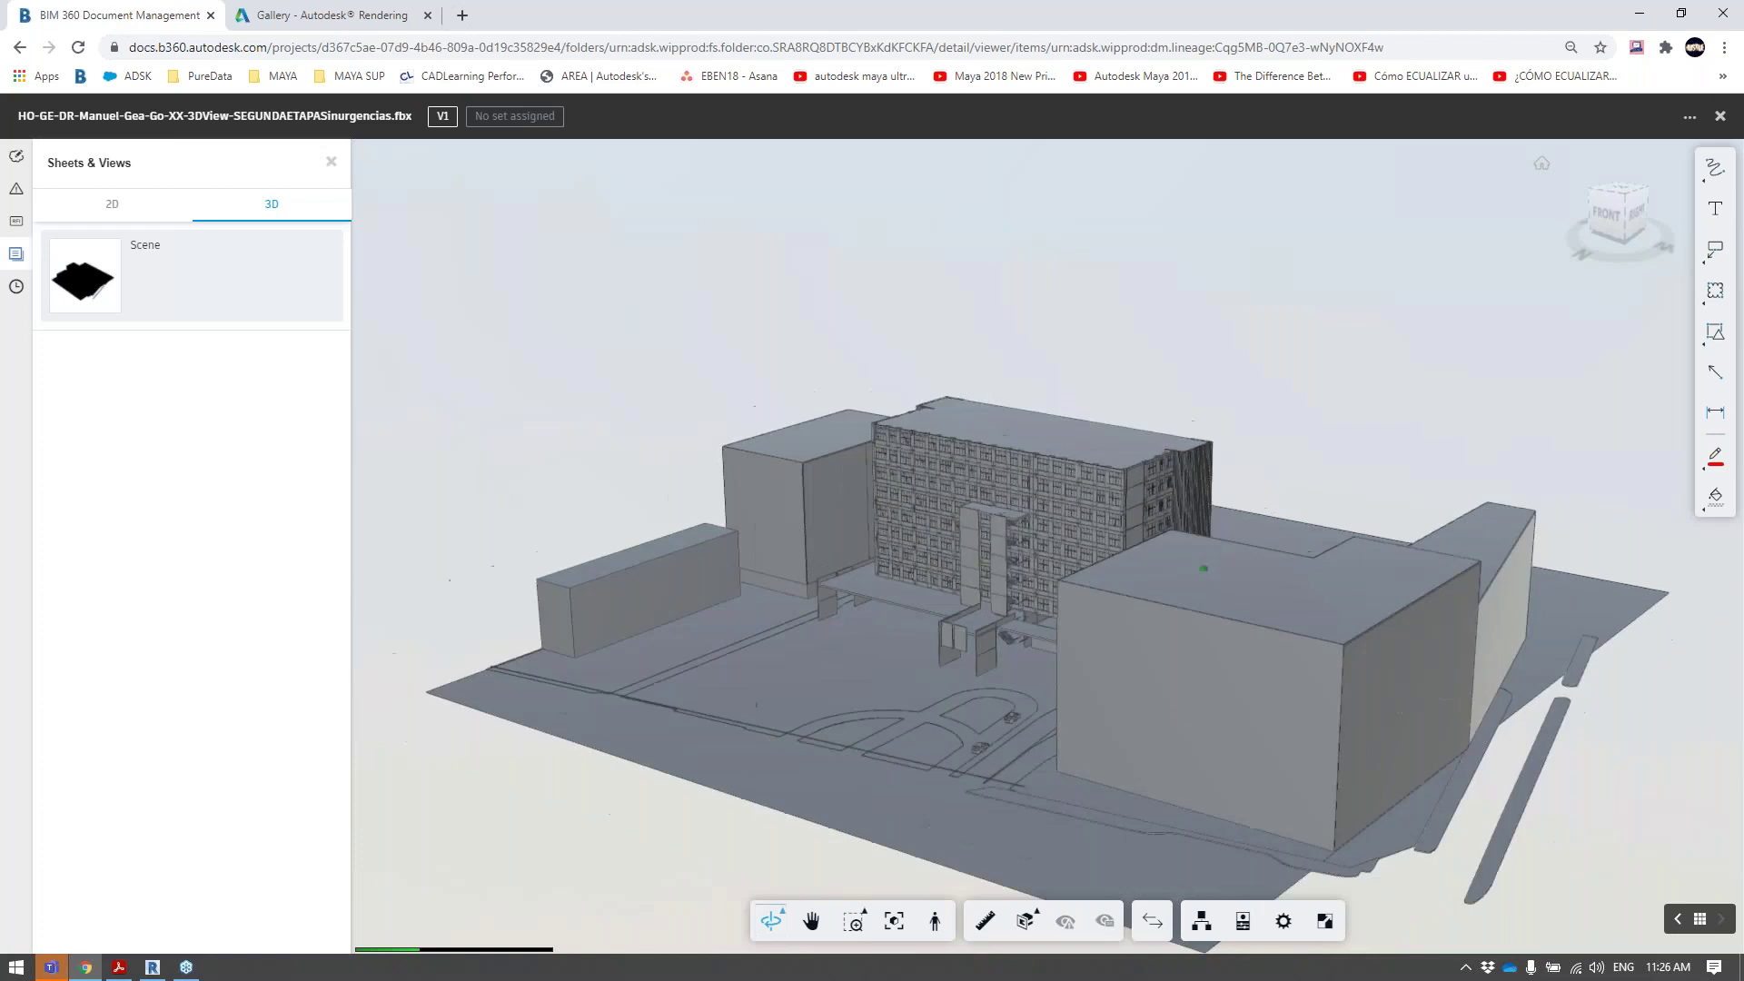
scroll(1204, 568, "down", 3)
Switch to Revit and close the inactive views, keeping only the SEGUNDA ETAPA 3D view open.
left_click(159, 970)
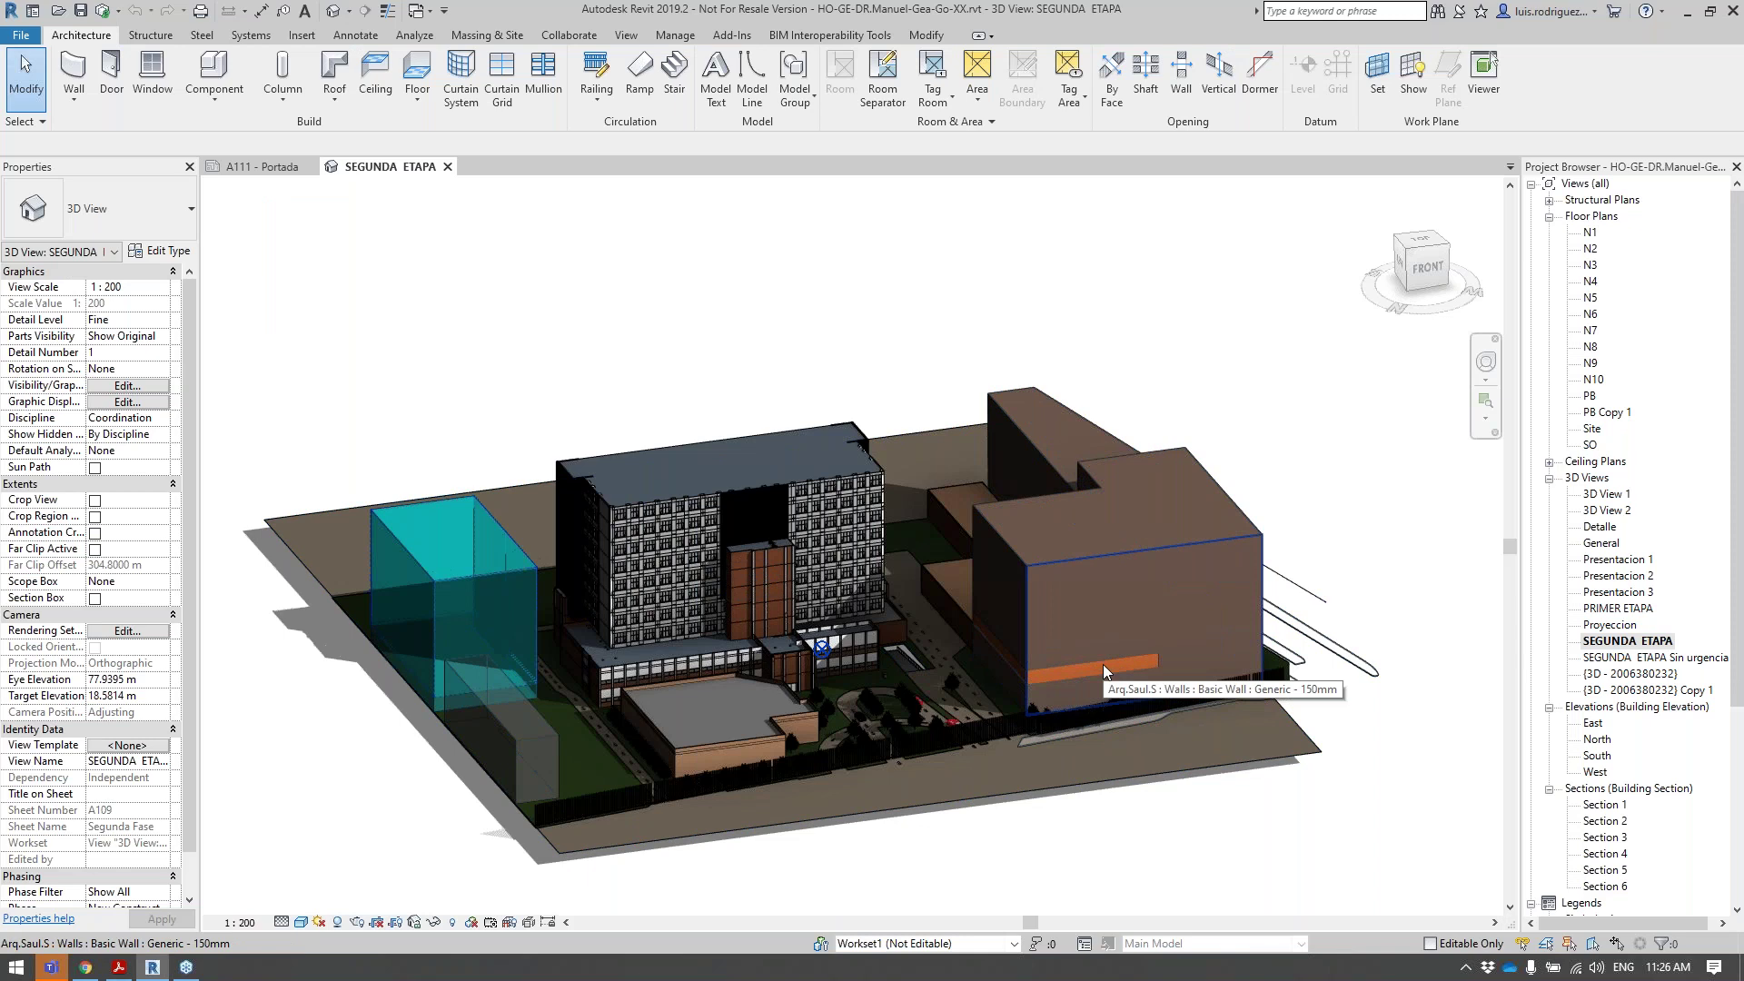
left_click(388, 10)
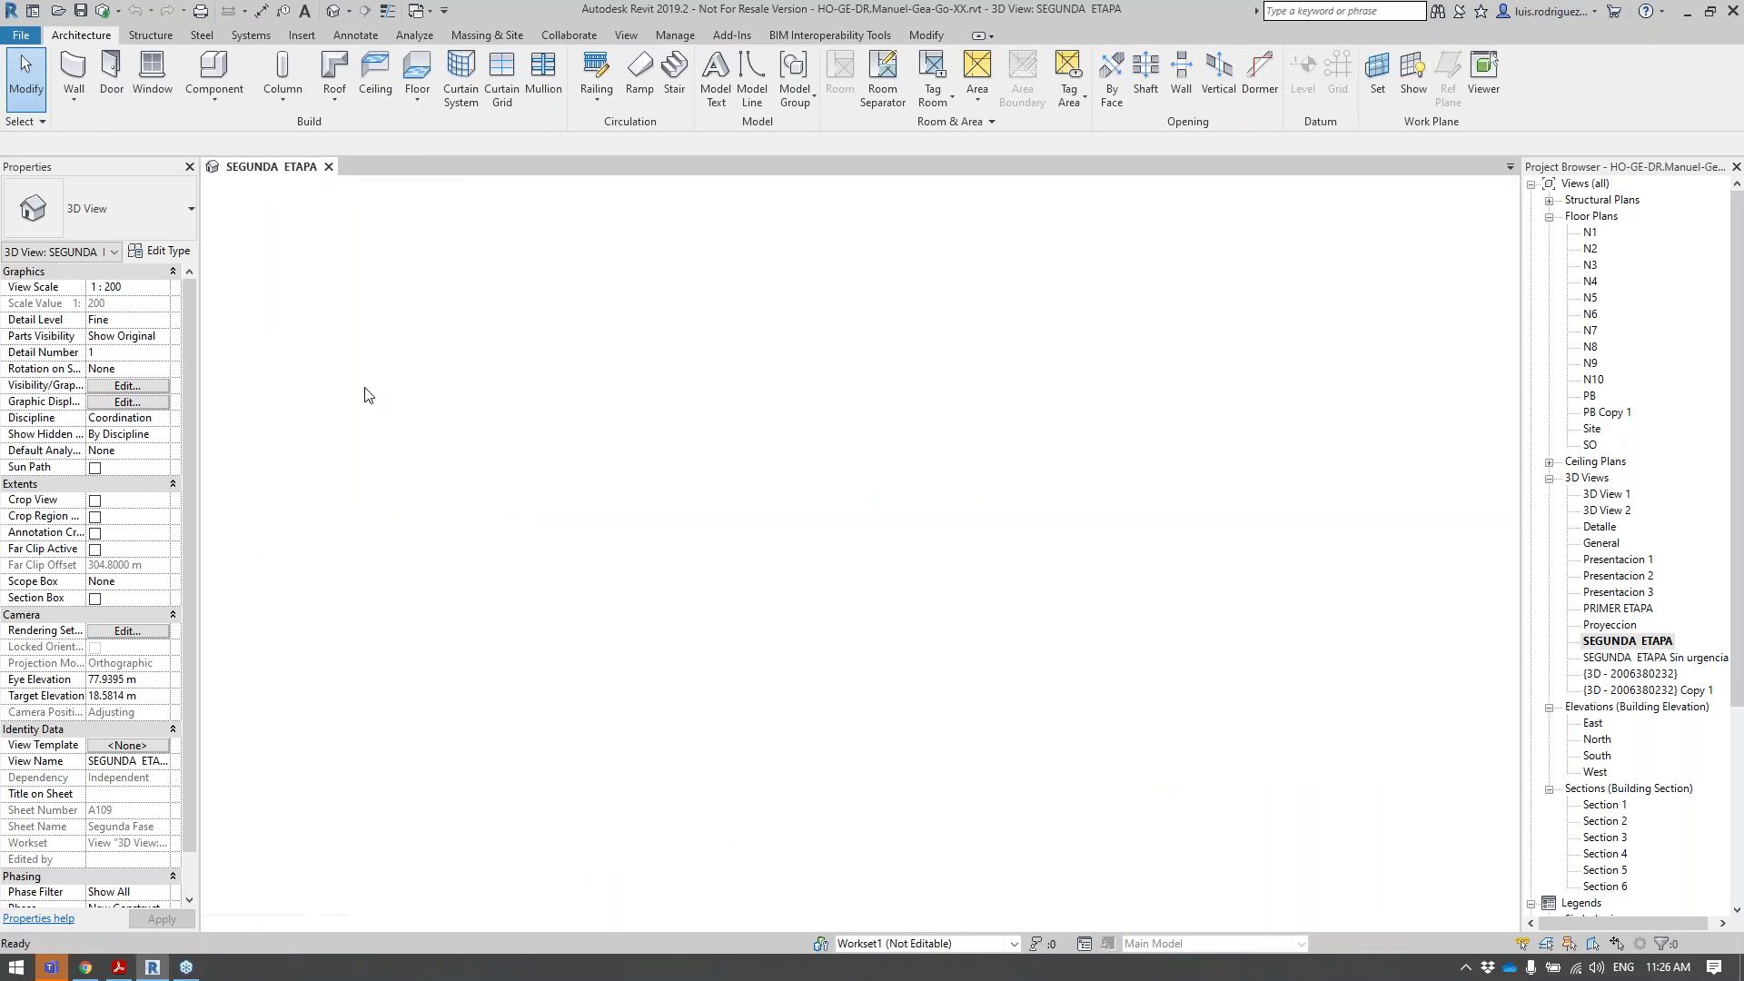
middle_click_drag(770, 654, 618, 681, "shift")
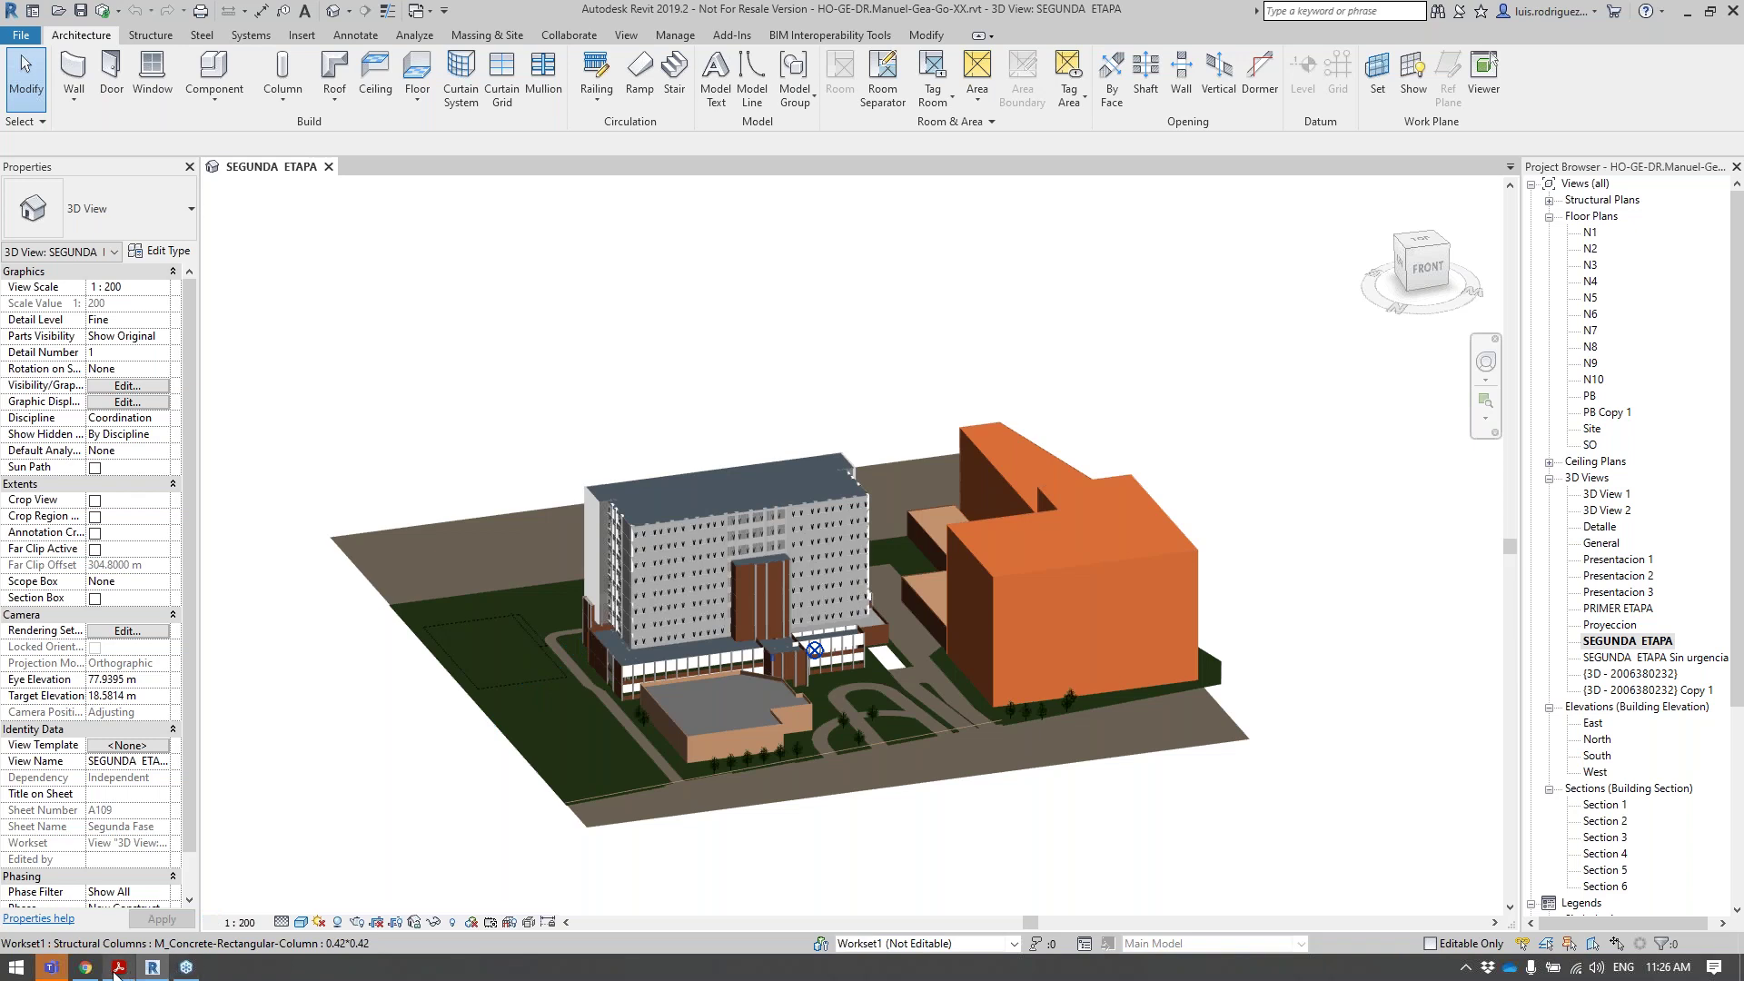
Switch to the FBX model in the browser and examine the hospital's front facade and neighbouring blocks up close for comparison.
left_click(85, 967)
left_click_drag(1044, 622, 1063, 661)
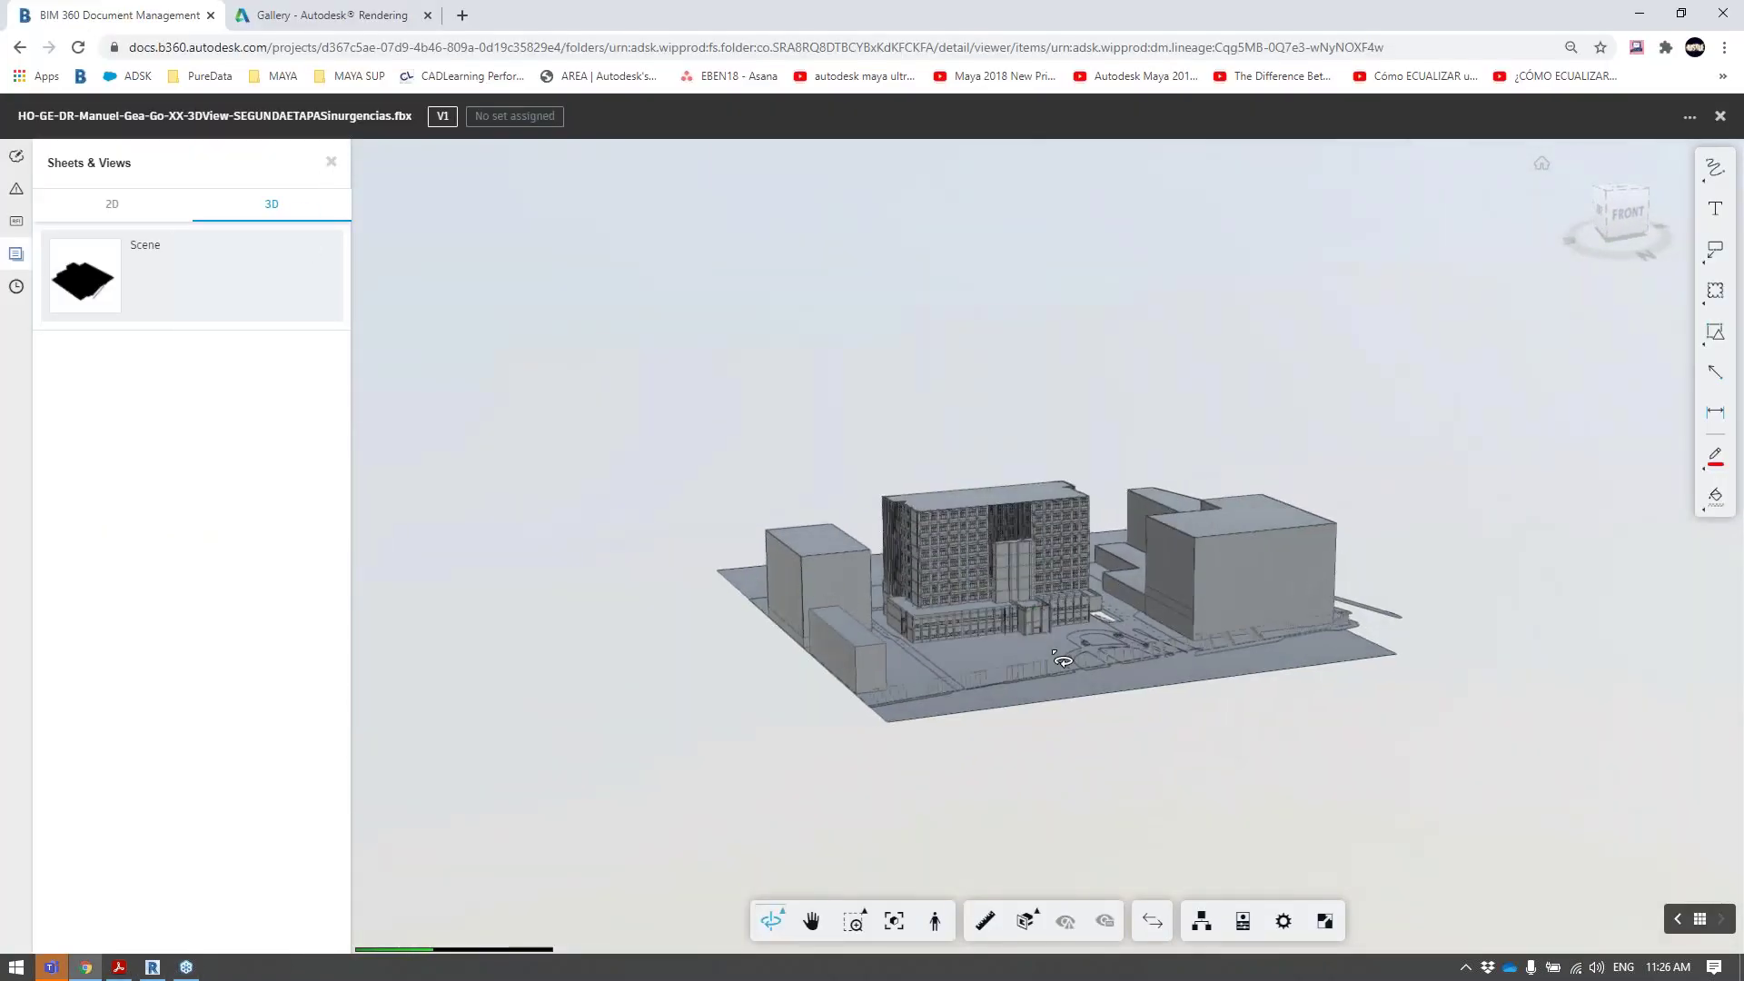
scroll(1063, 661, "up", 5)
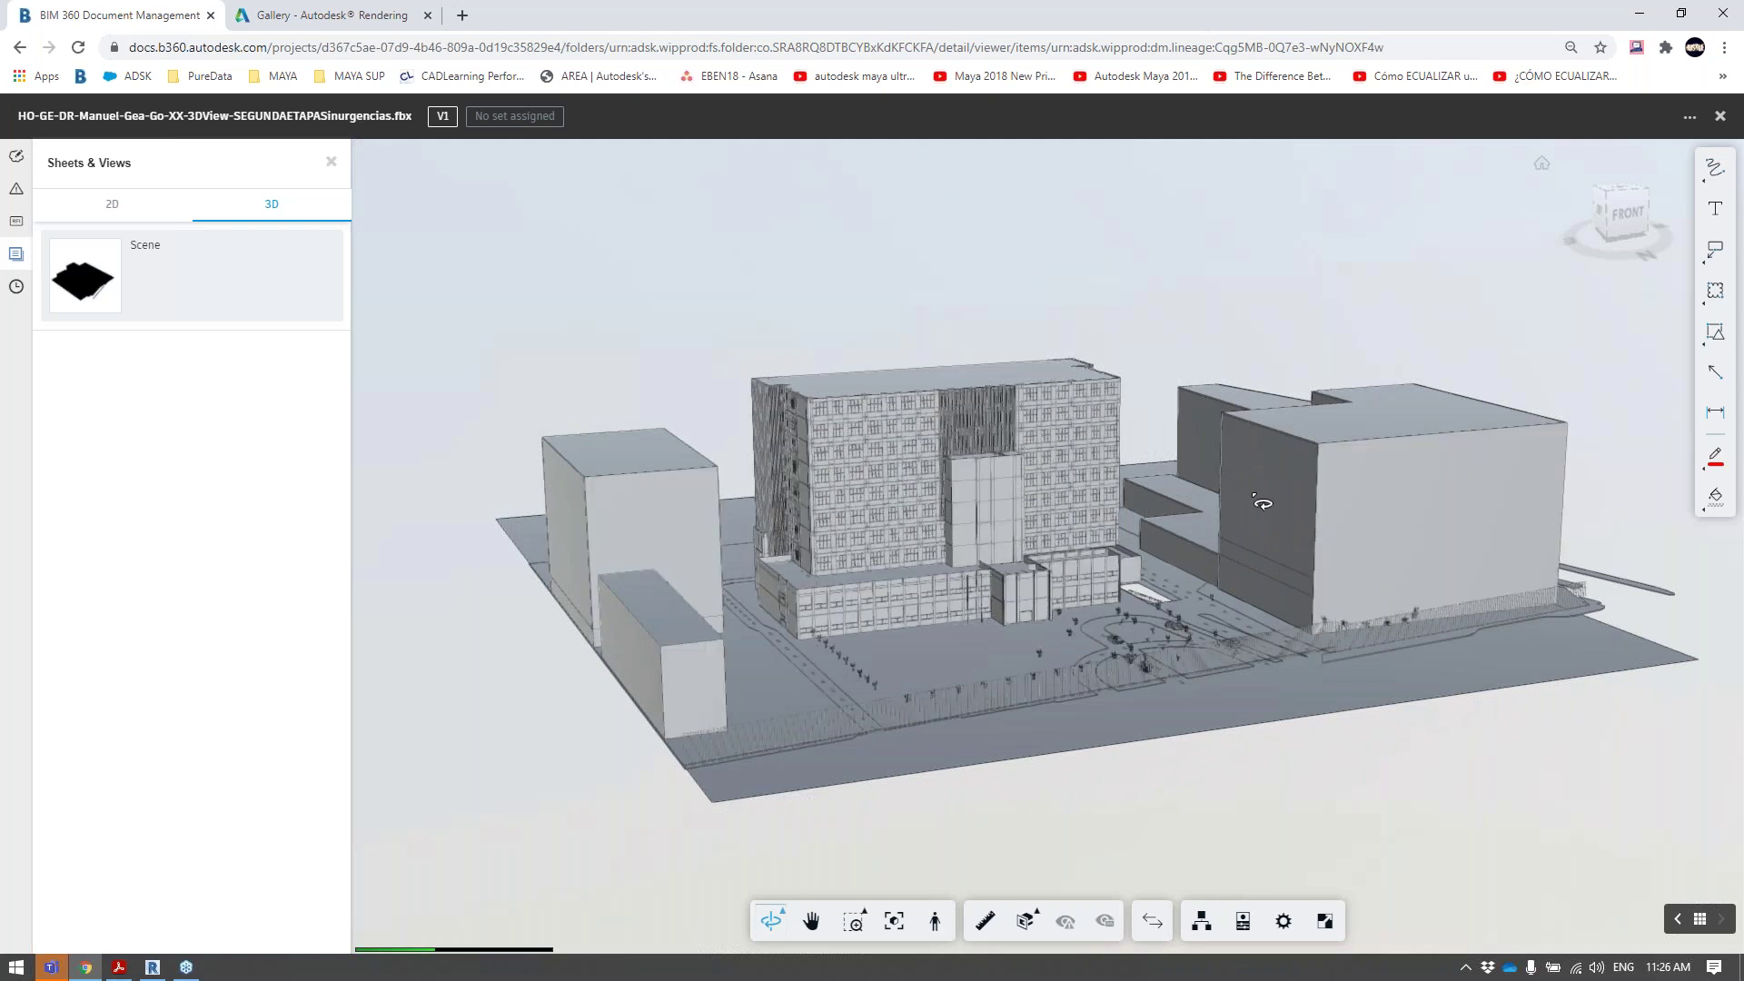
scroll(1252, 492, "up", 3)
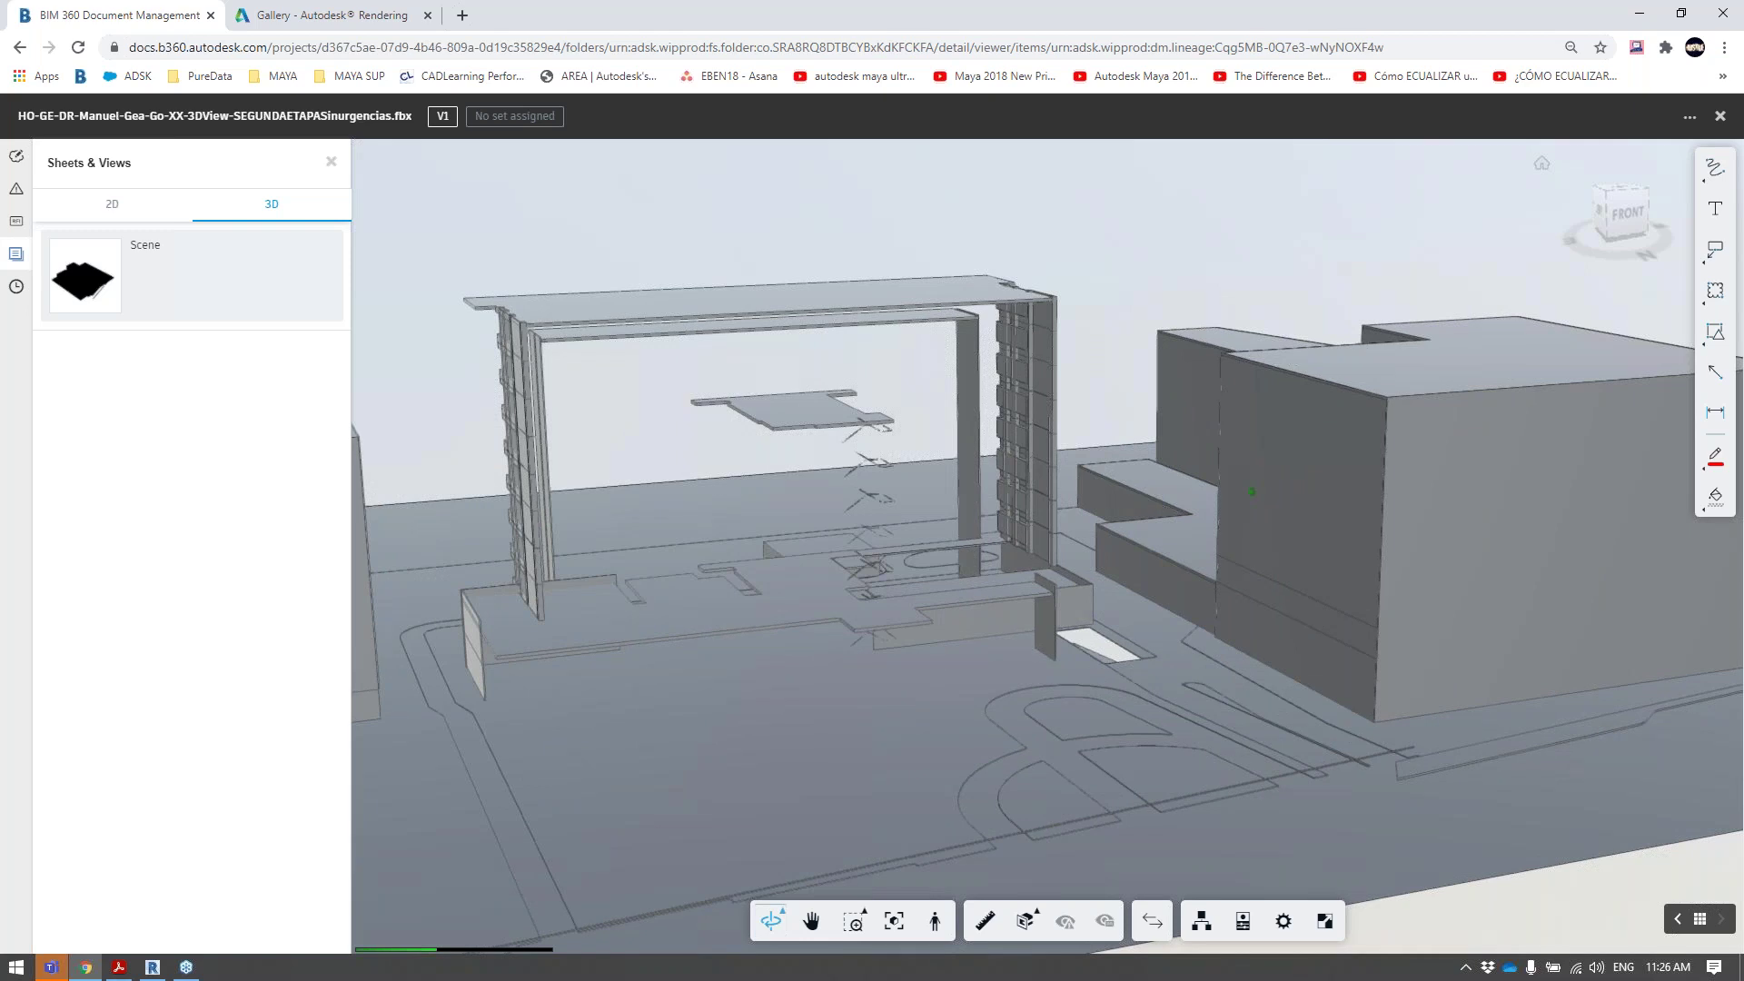
scroll(248, 906, "down", 1)
scroll(247, 907, "down", 2)
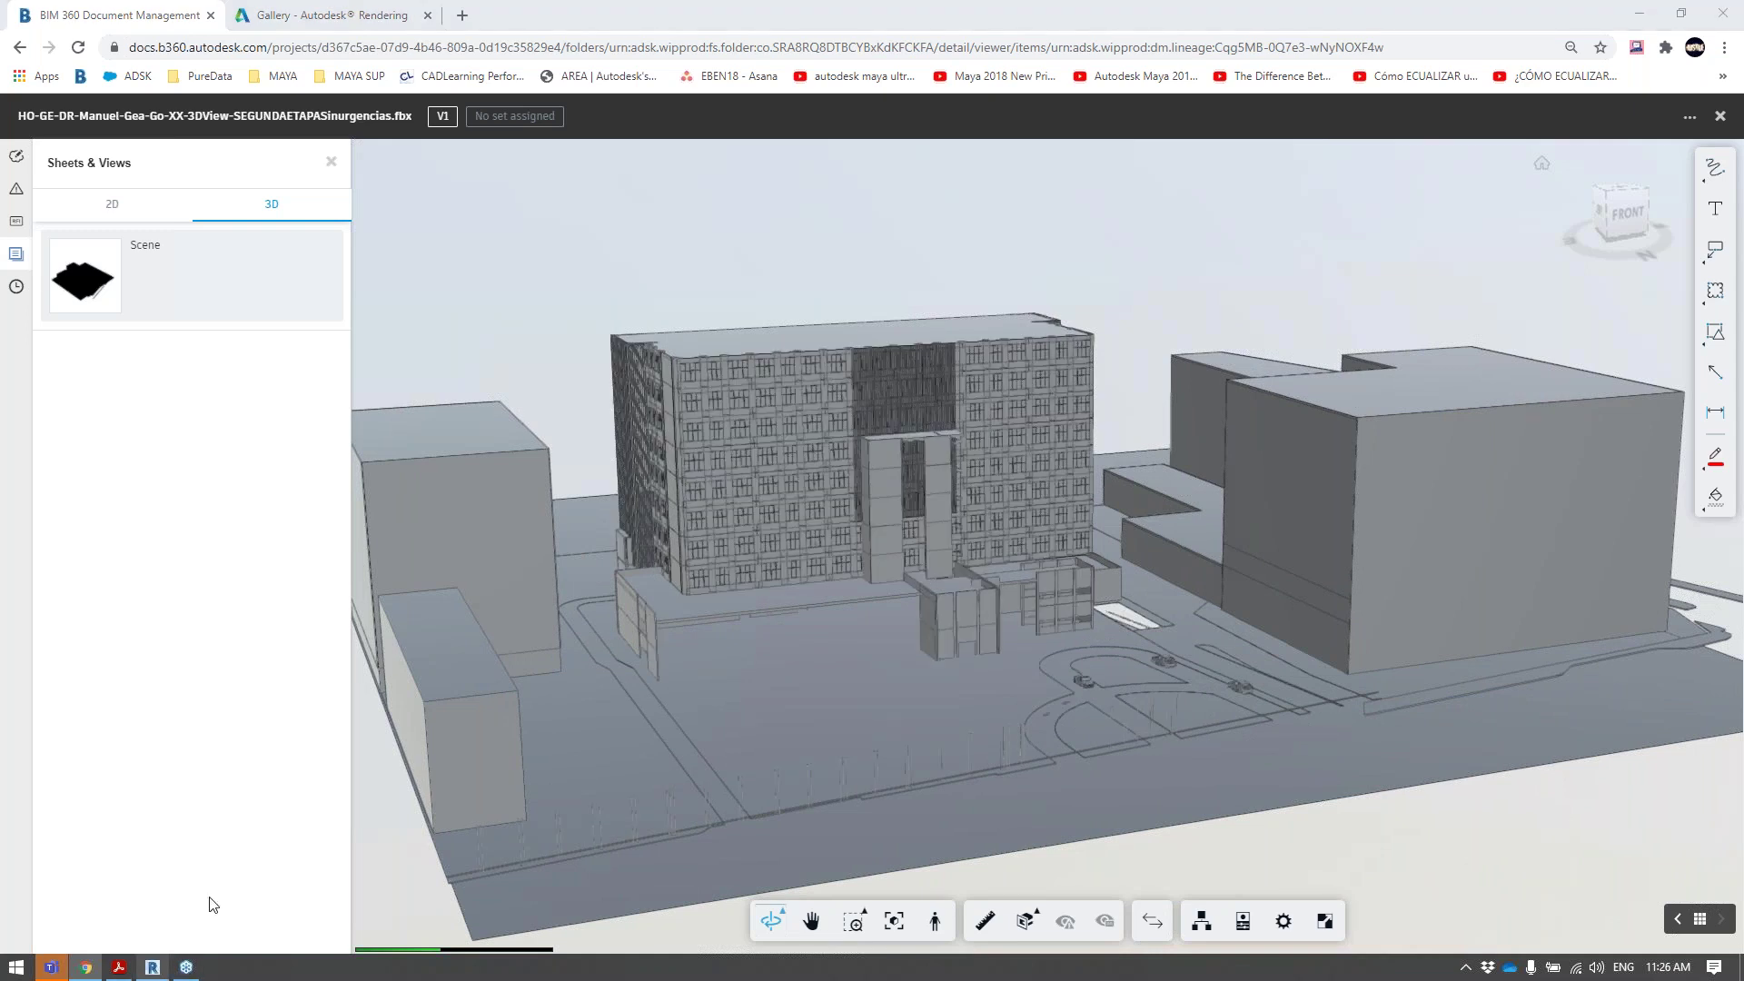
Switch to Revit, open the PRIMER ETAPA 3D view, and dismiss the Desktop Connector update notification.
mouse_move(152, 973)
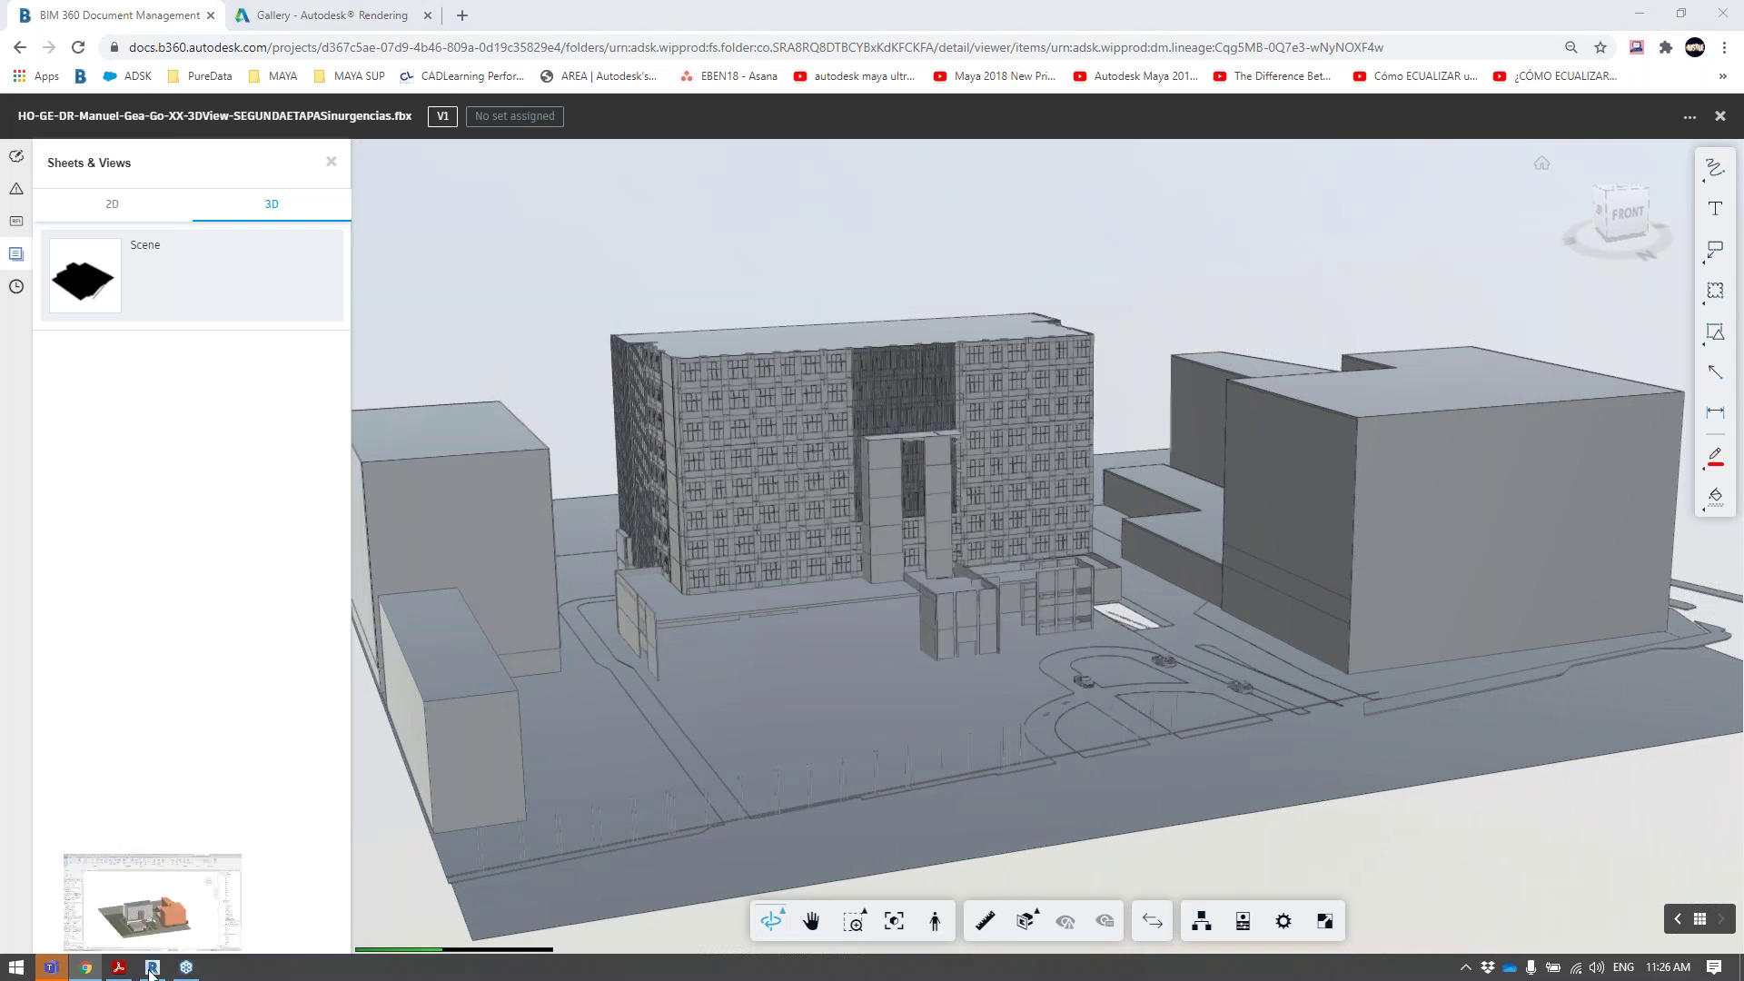
left_click(151, 895)
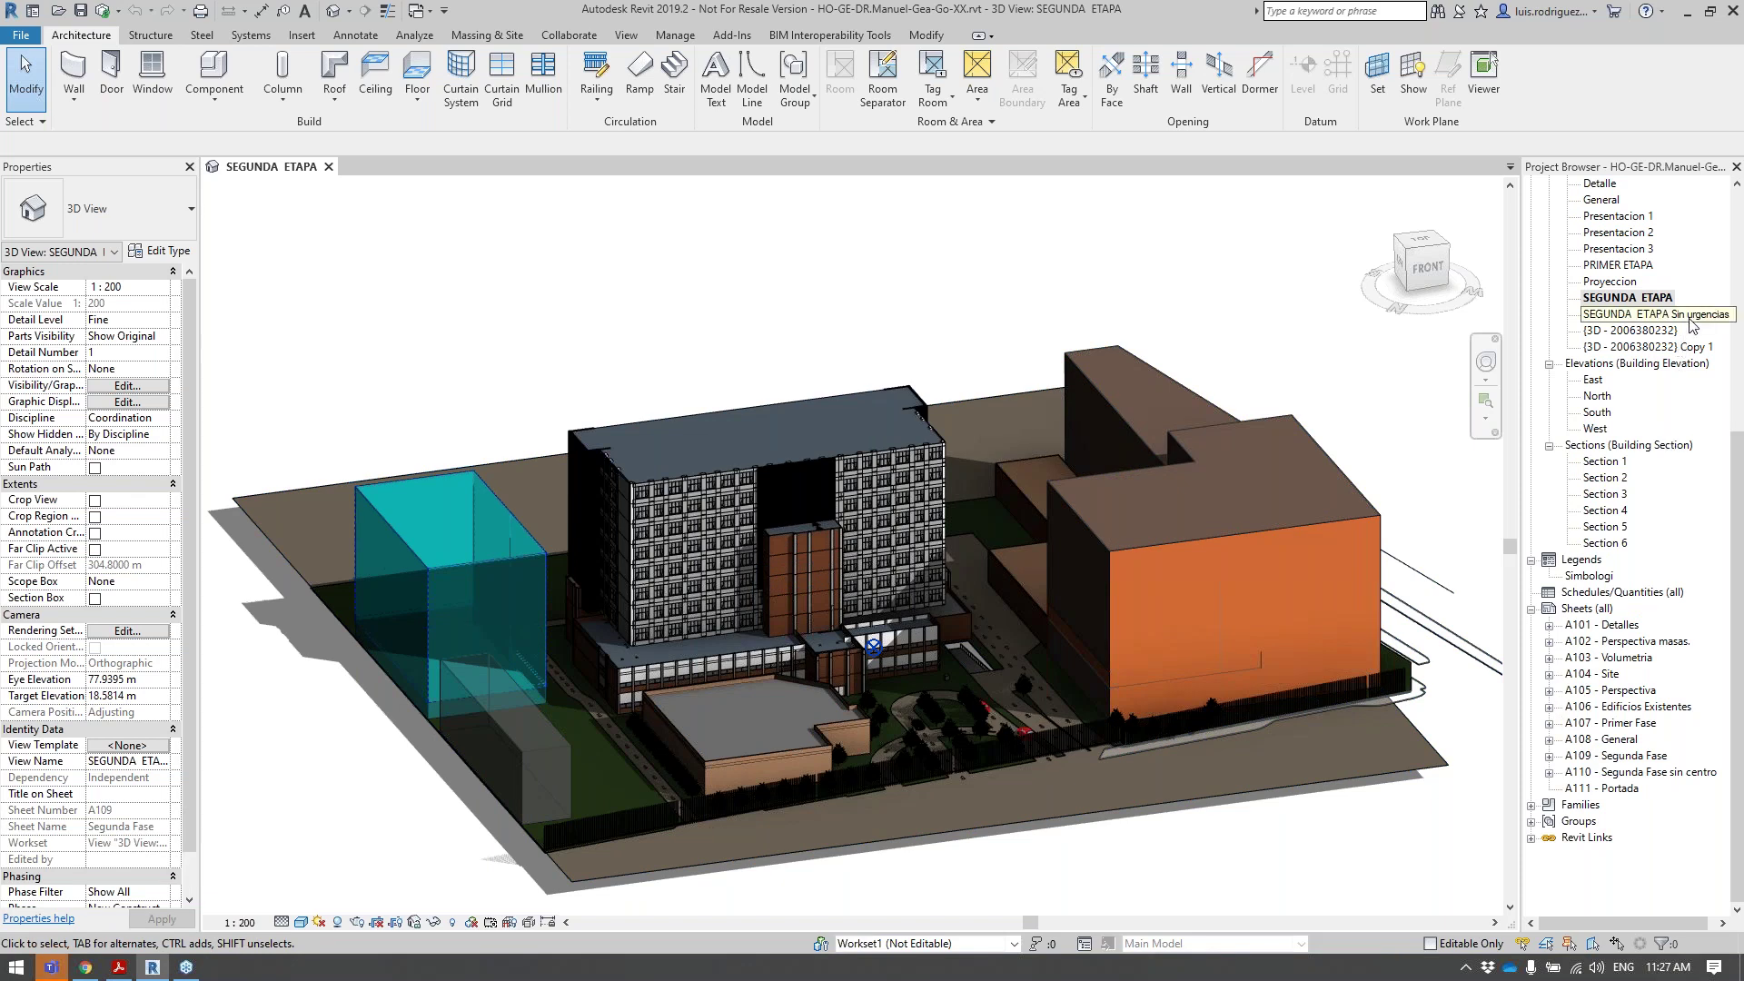
double_click(1626, 266)
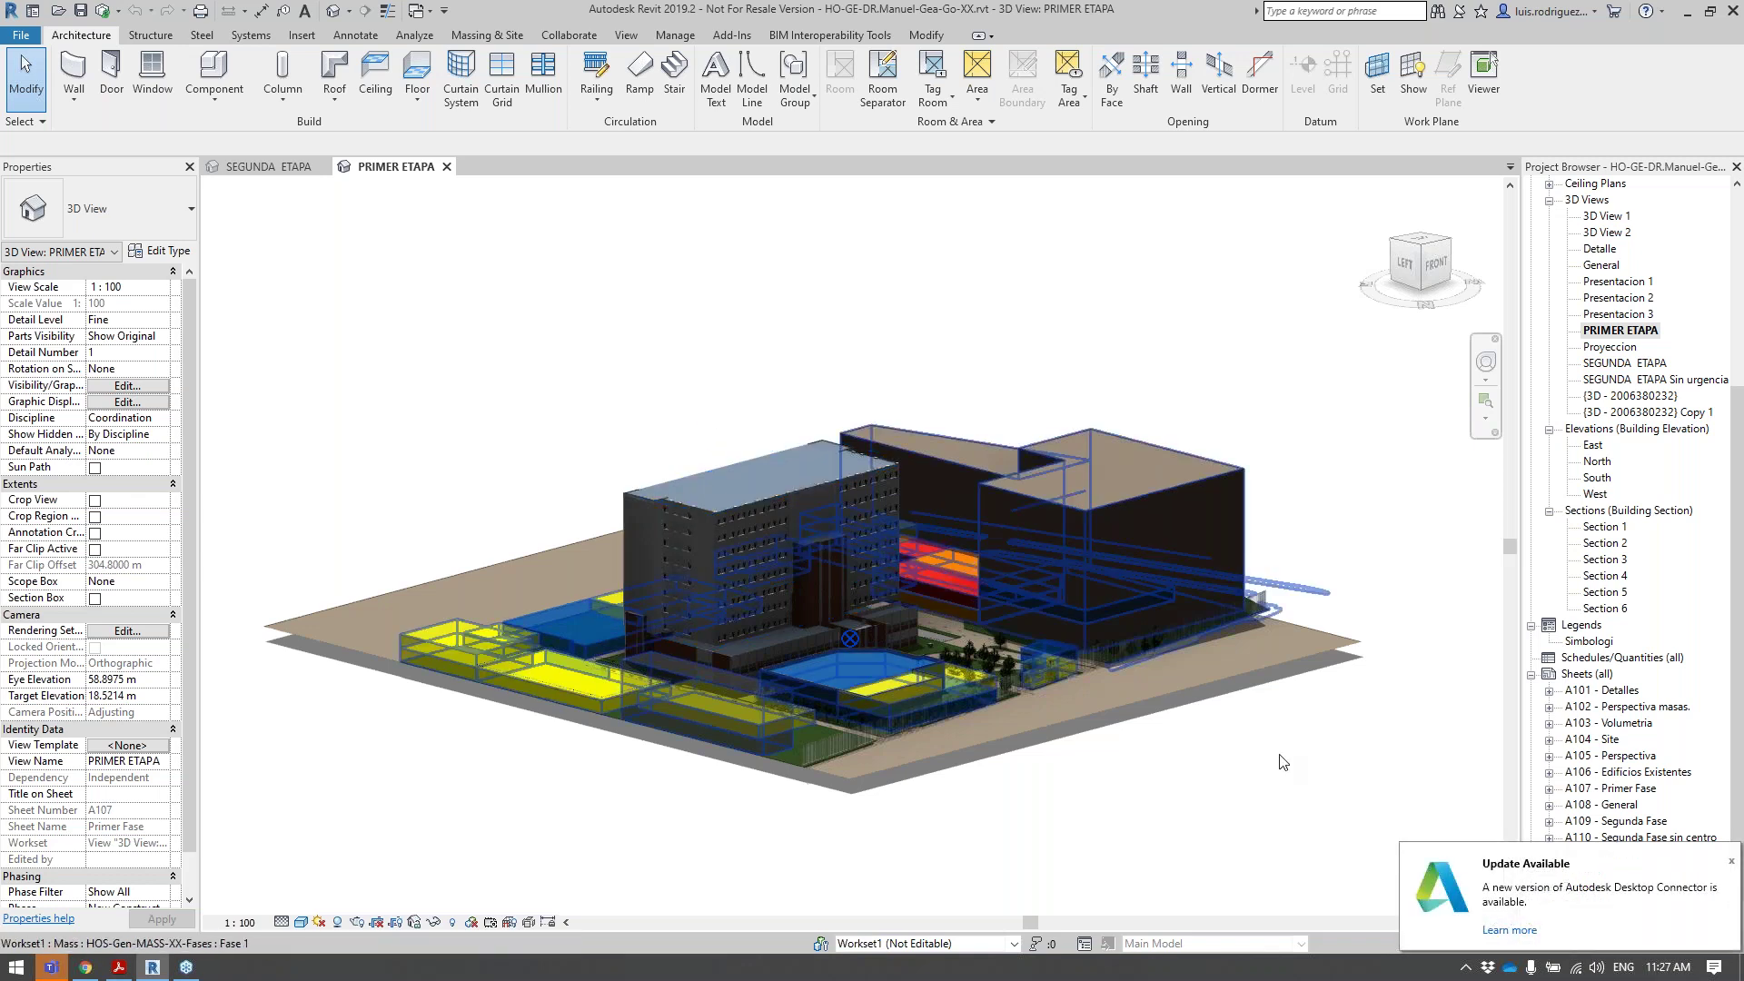
left_click(1730, 860)
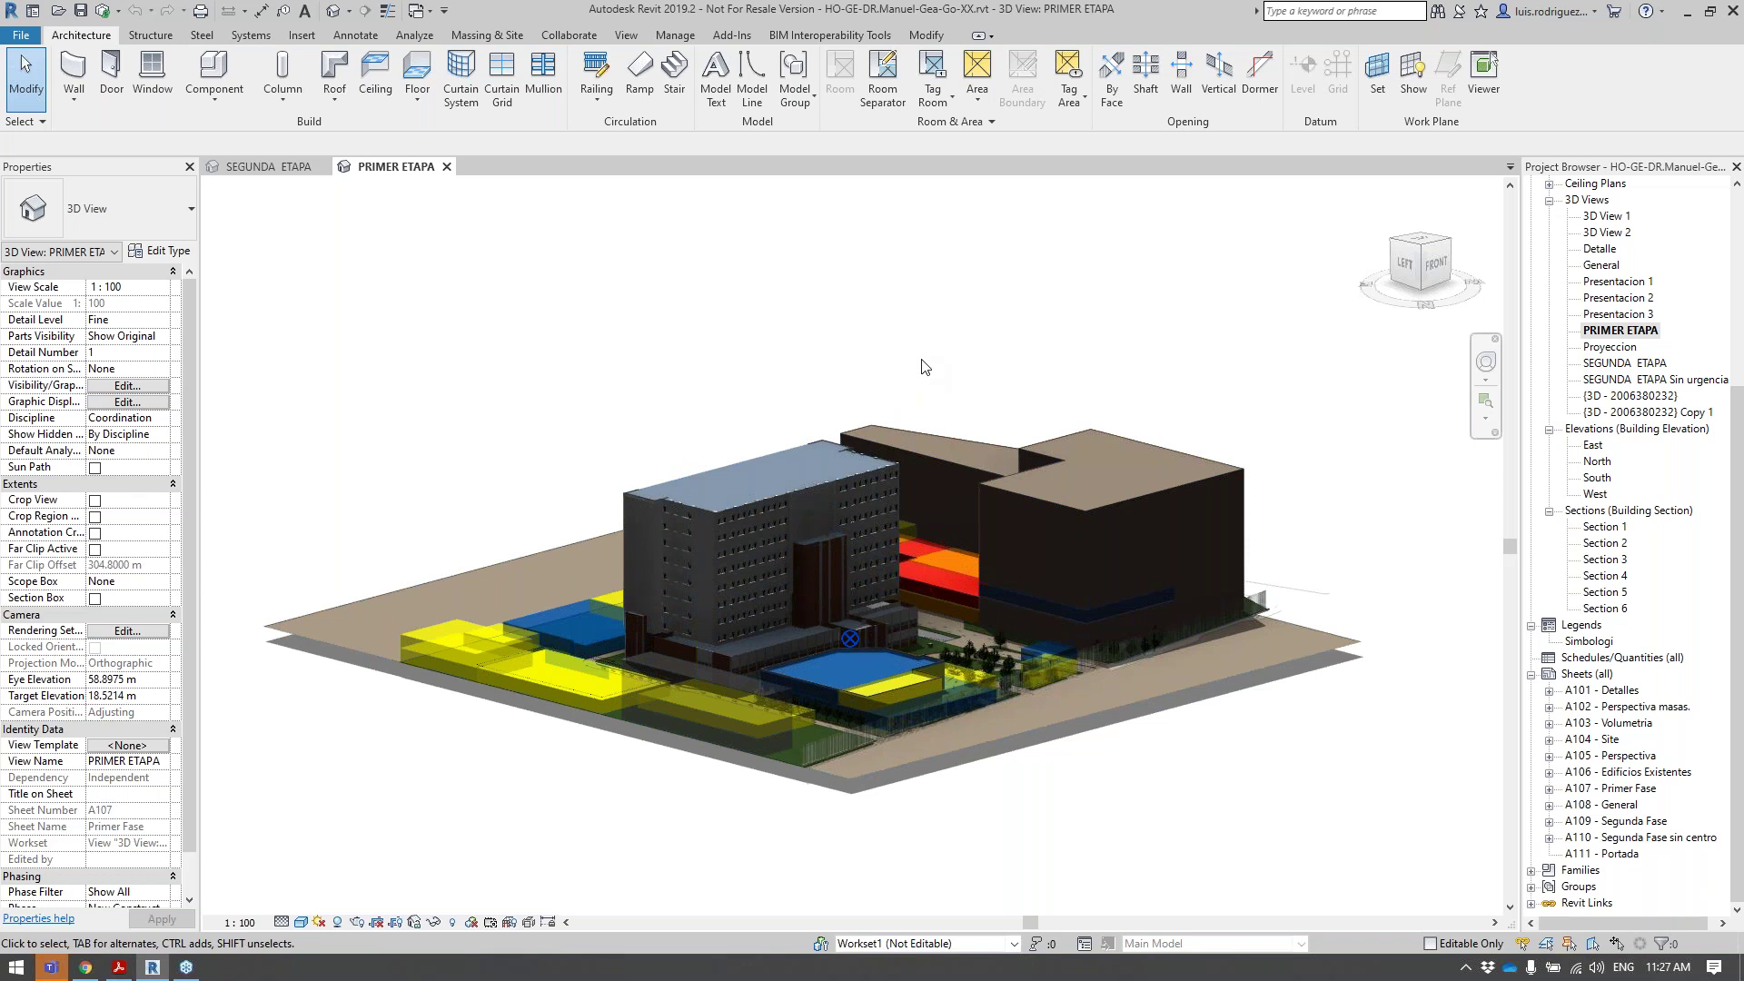
Frame the PRIMER ETAPA view closer on the main building and set its local render quality to Custom (view specific).
mouse_move(928, 352)
middle_mouse_down("shift")
mouse_move(880, 397)
mouse_move(881, 355)
middle_mouse_up("shift")
scroll(745, 541, "up", 3)
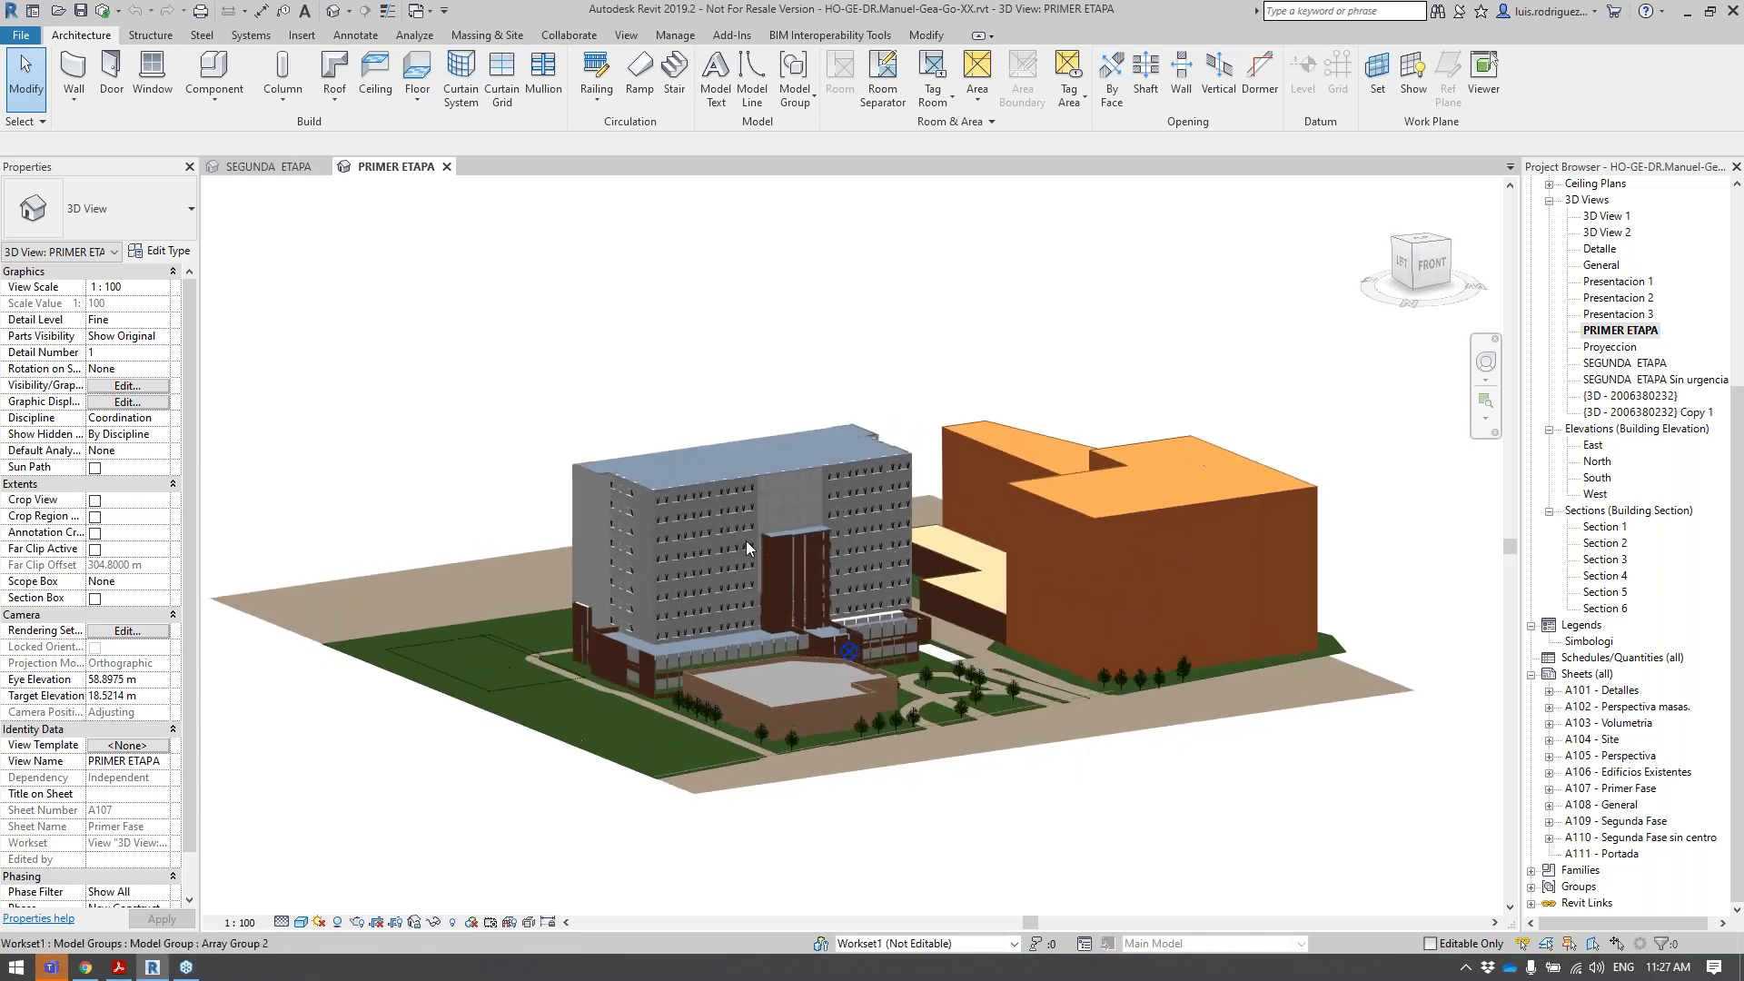
scroll(927, 554, "up", 1)
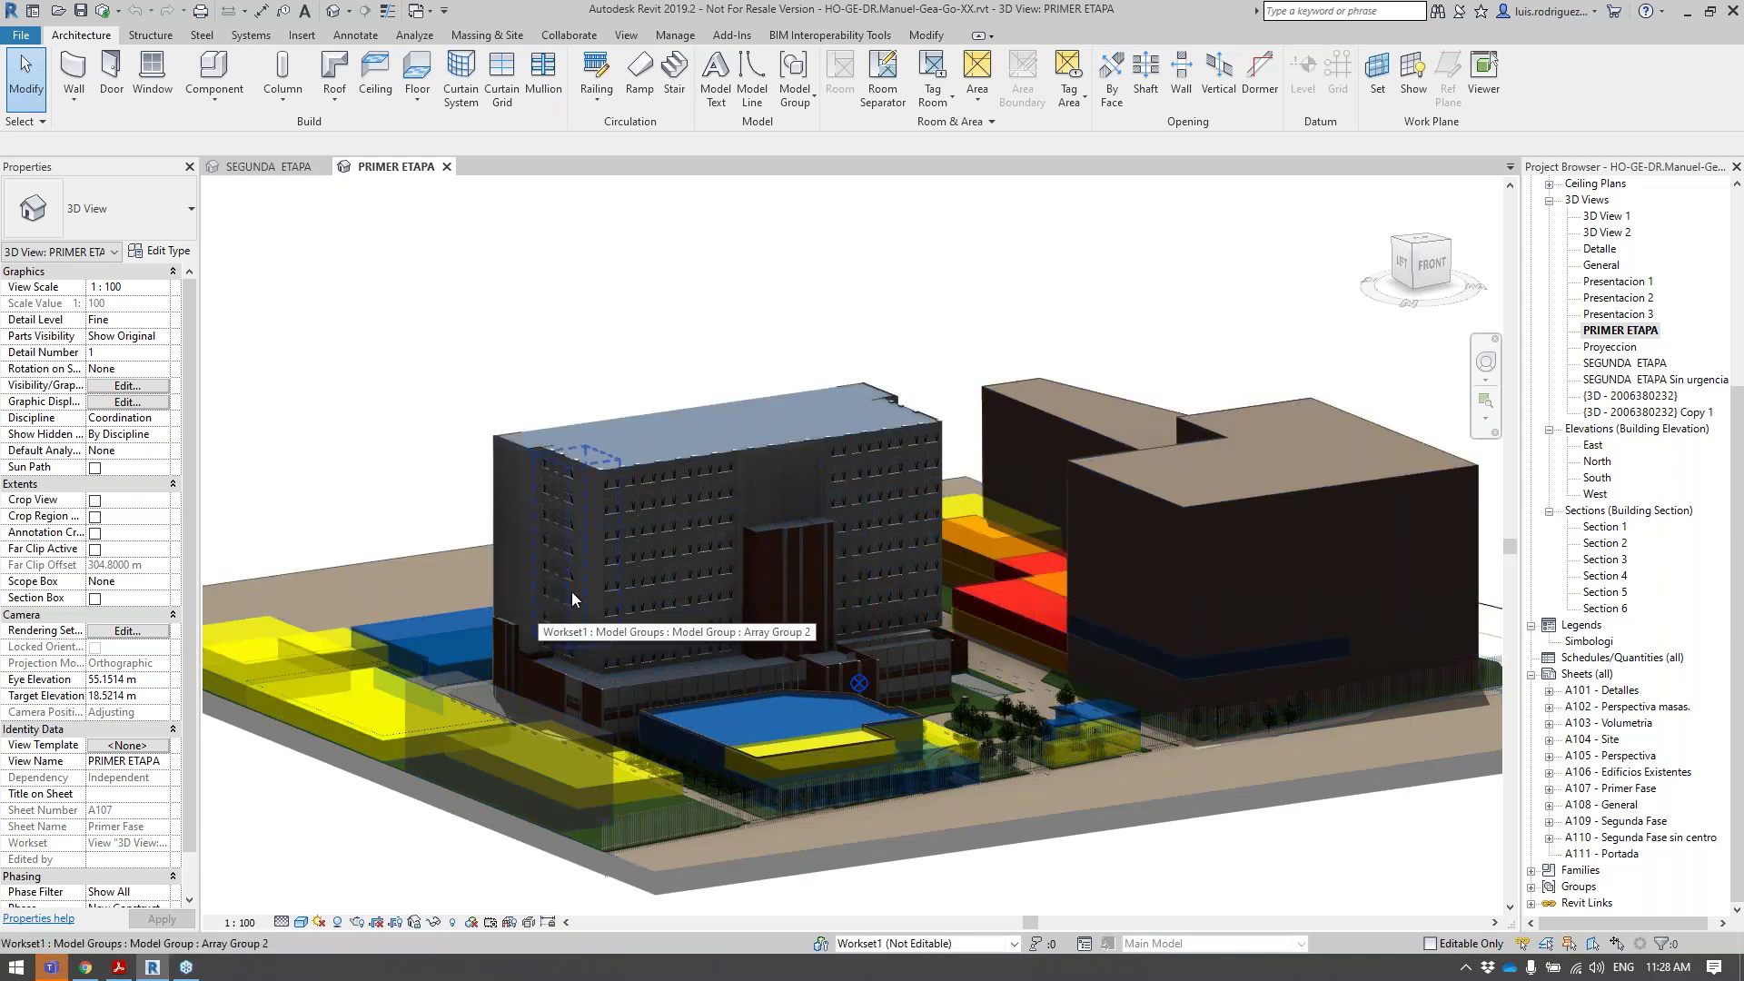
left_click(574, 36)
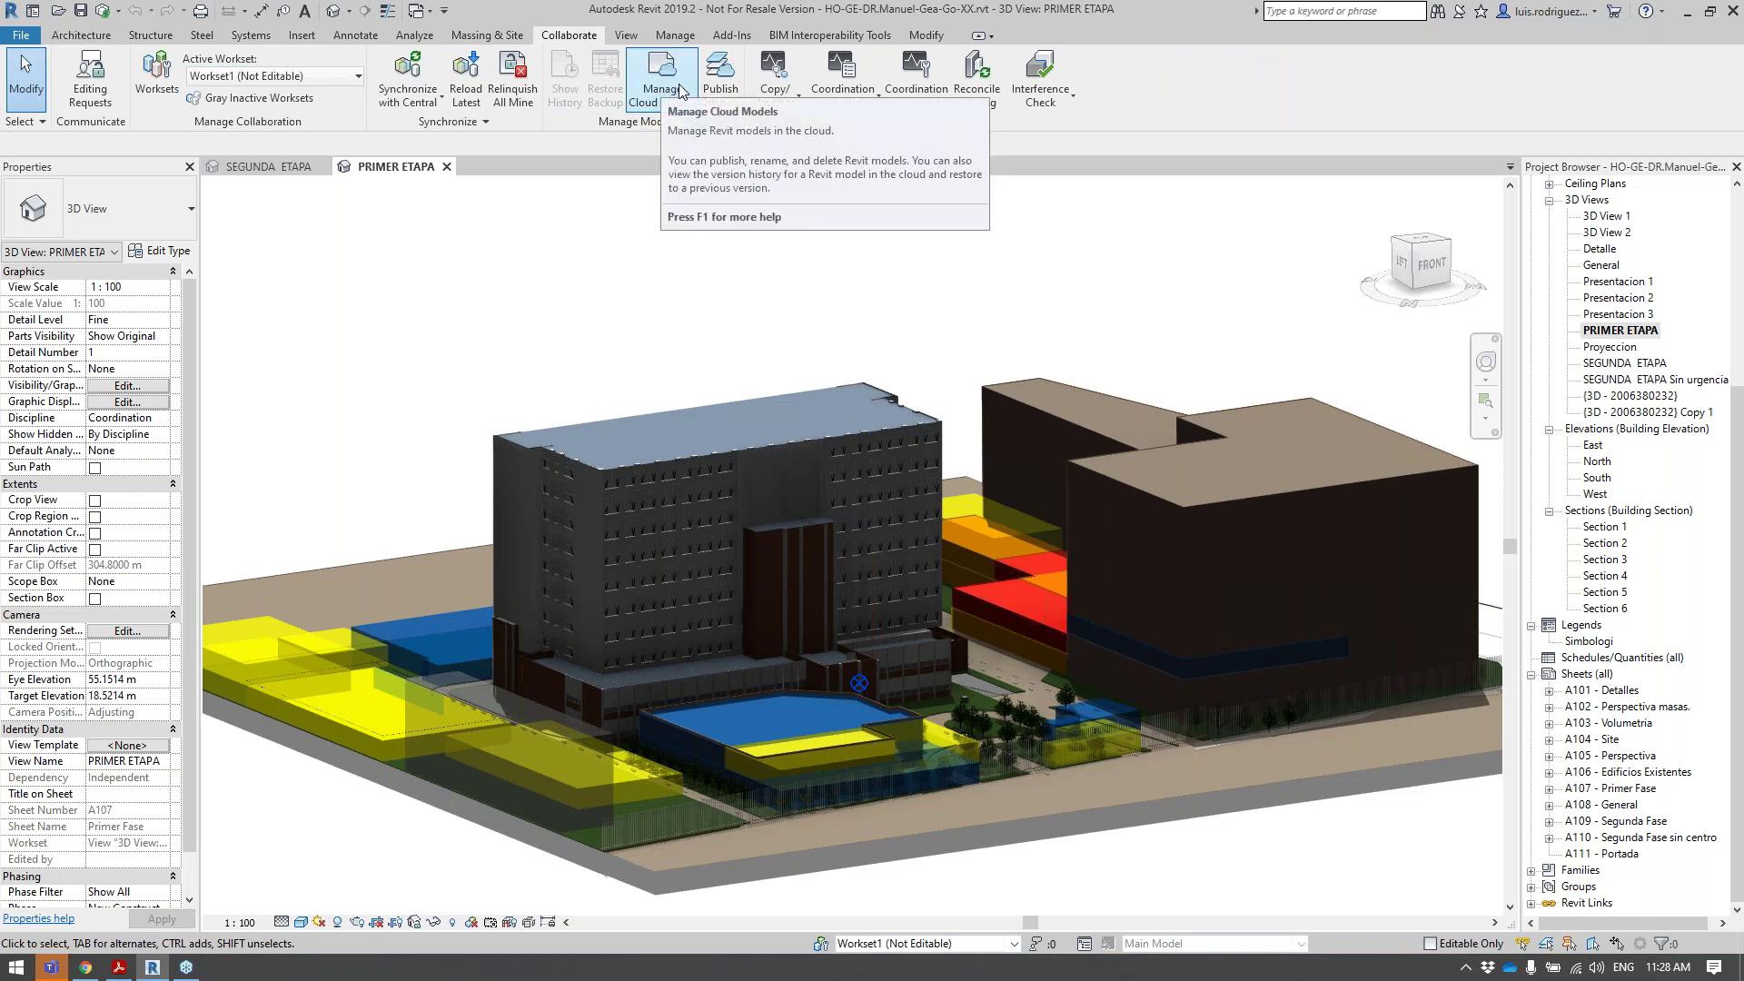
left_click(625, 36)
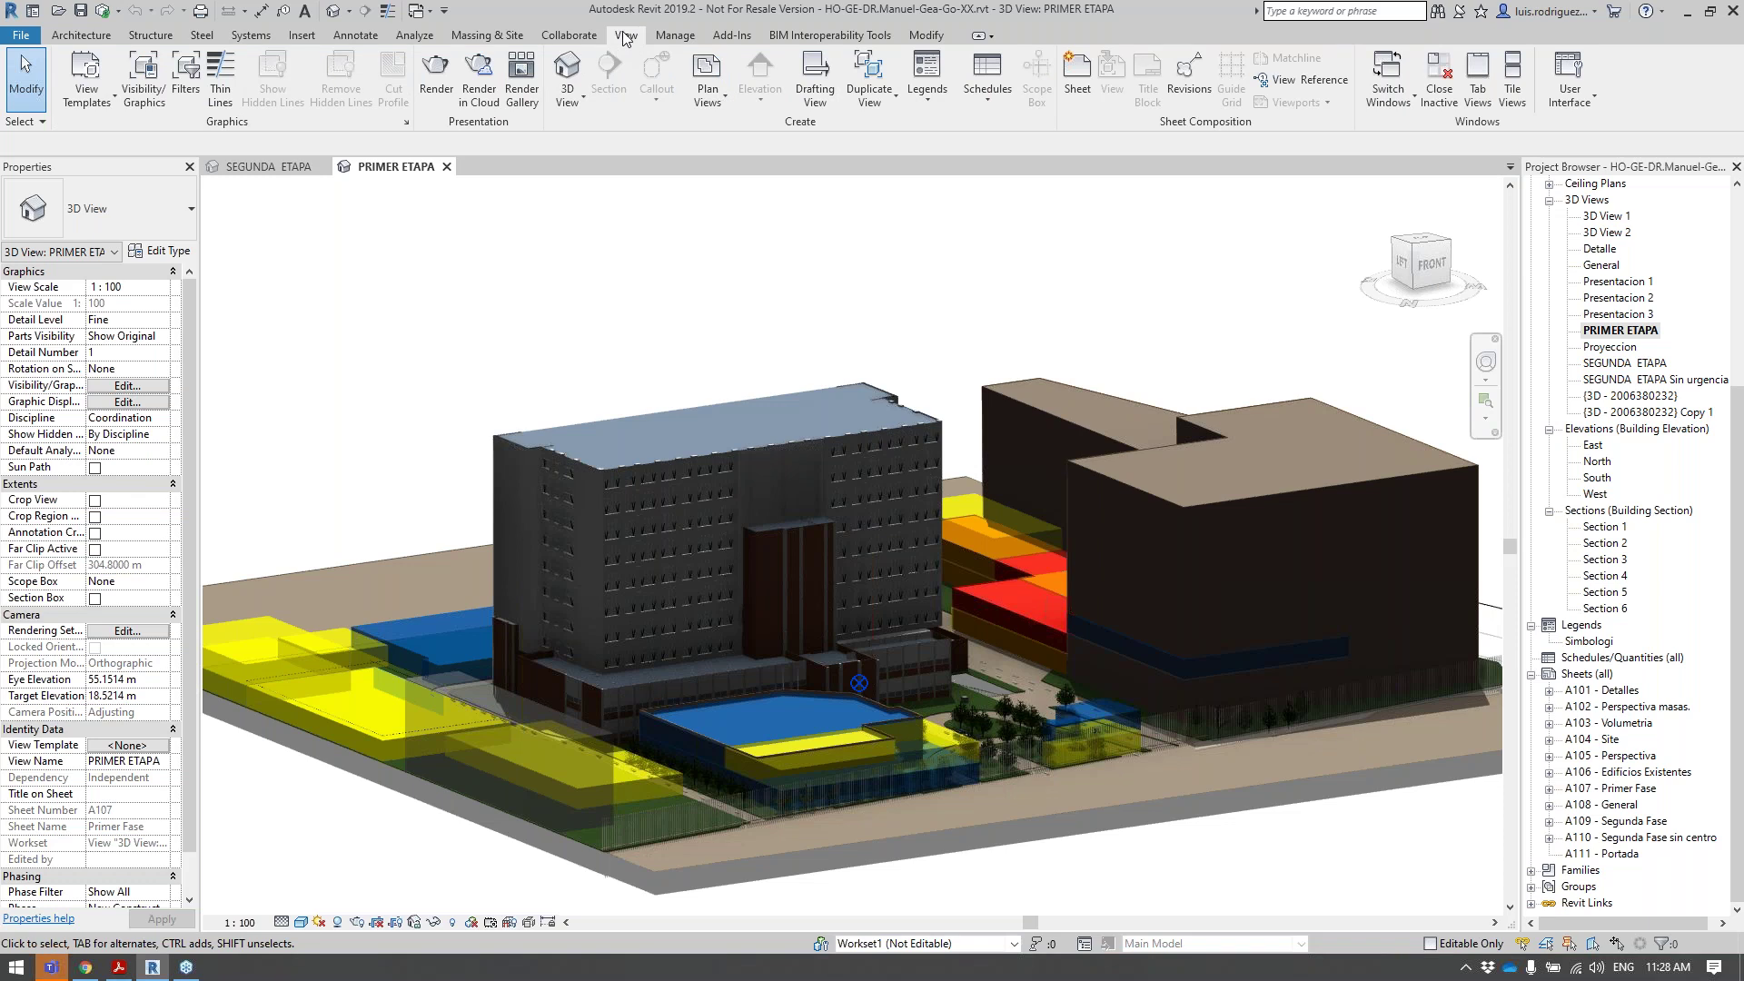
left_click(446, 103)
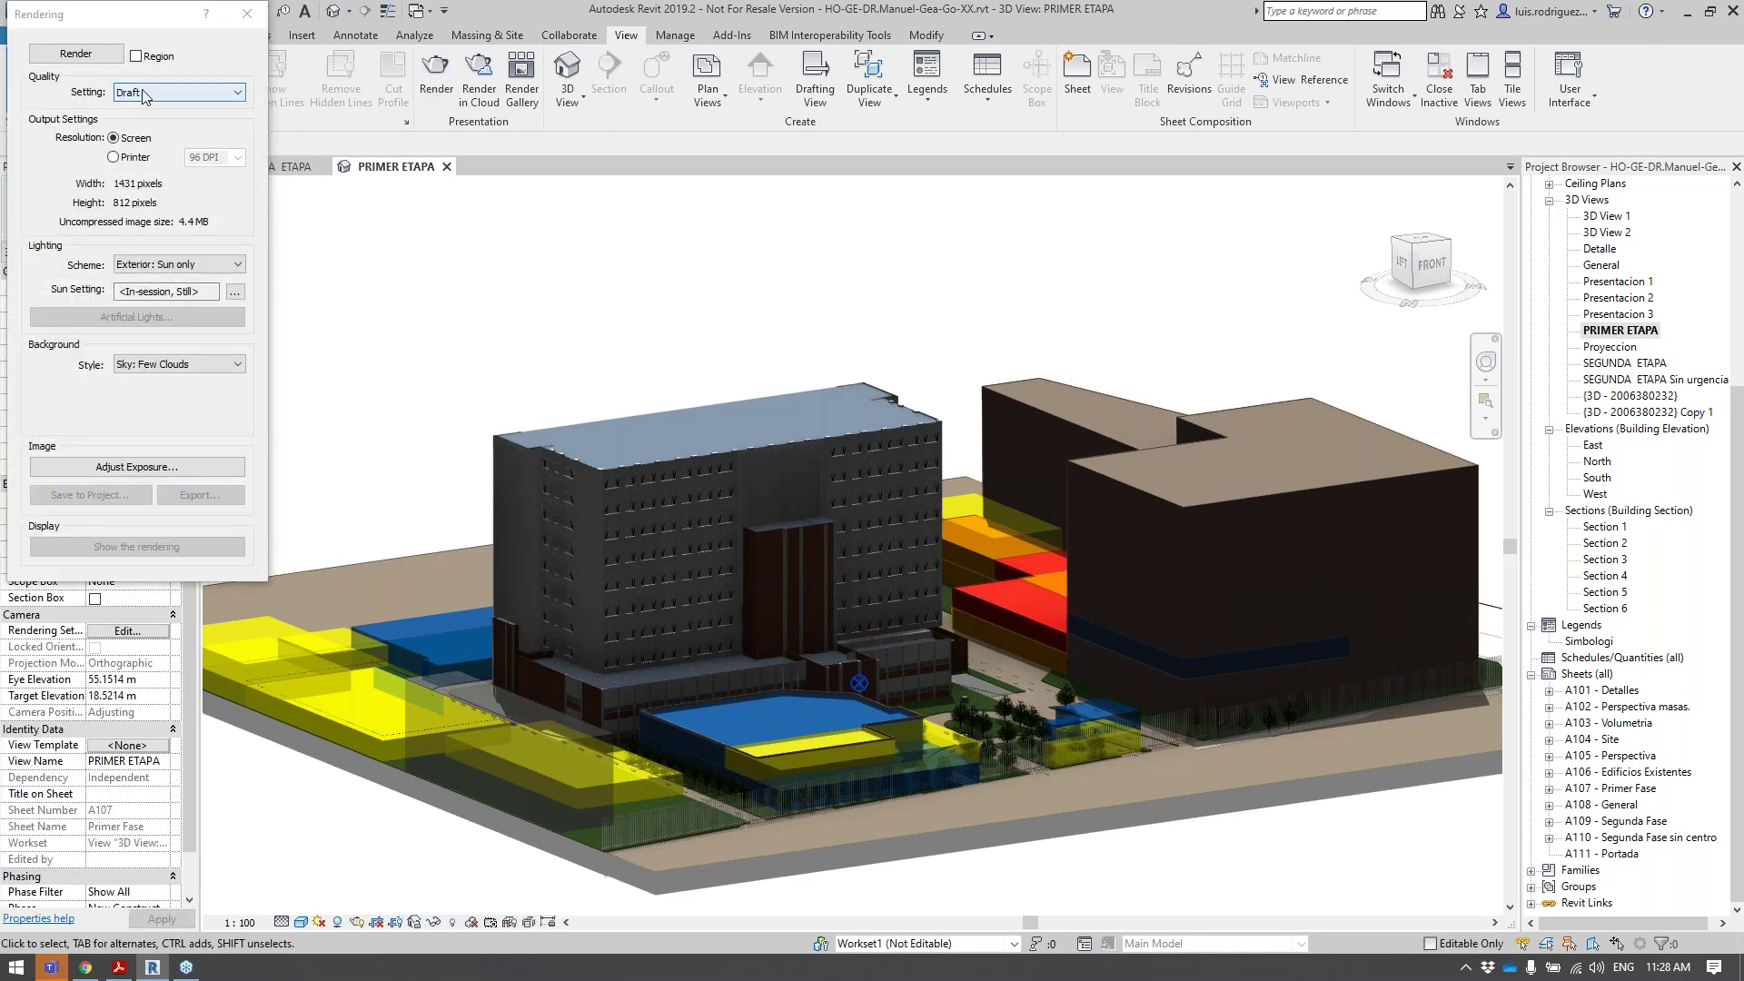
left_click(141, 90)
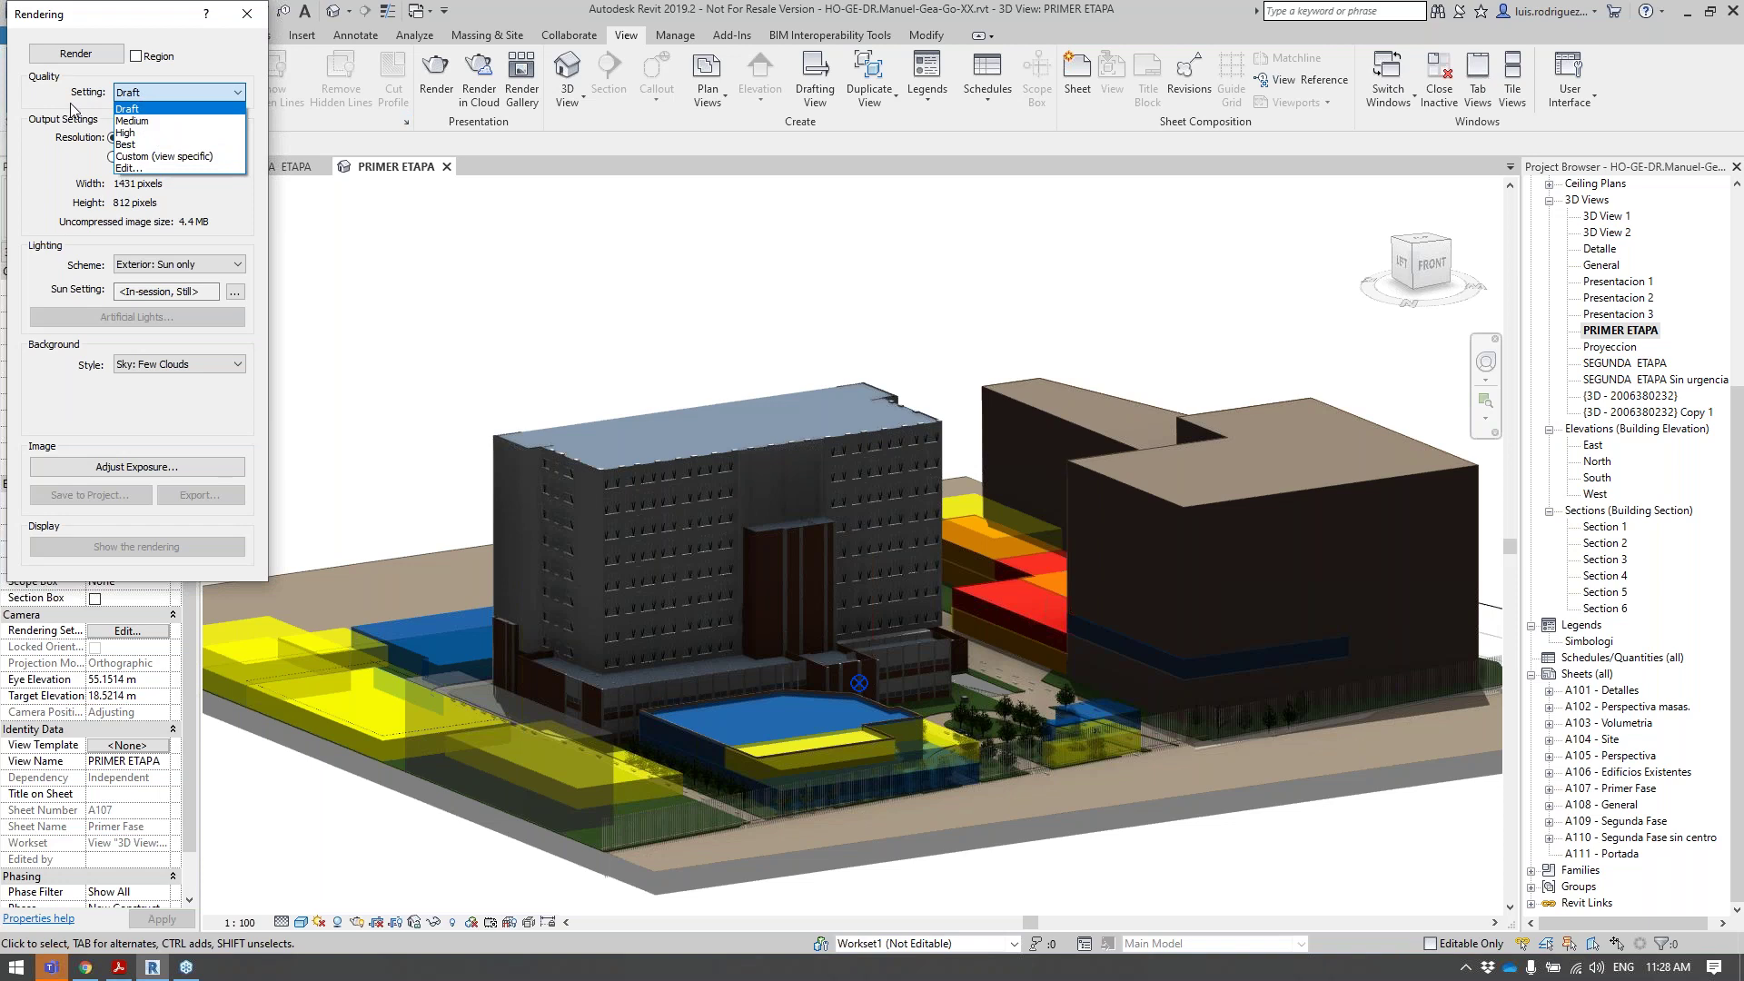
left_click(162, 156)
Set the render output to printer resolution at 300 DPI and close the rendering settings without rendering.
left_click(125, 158)
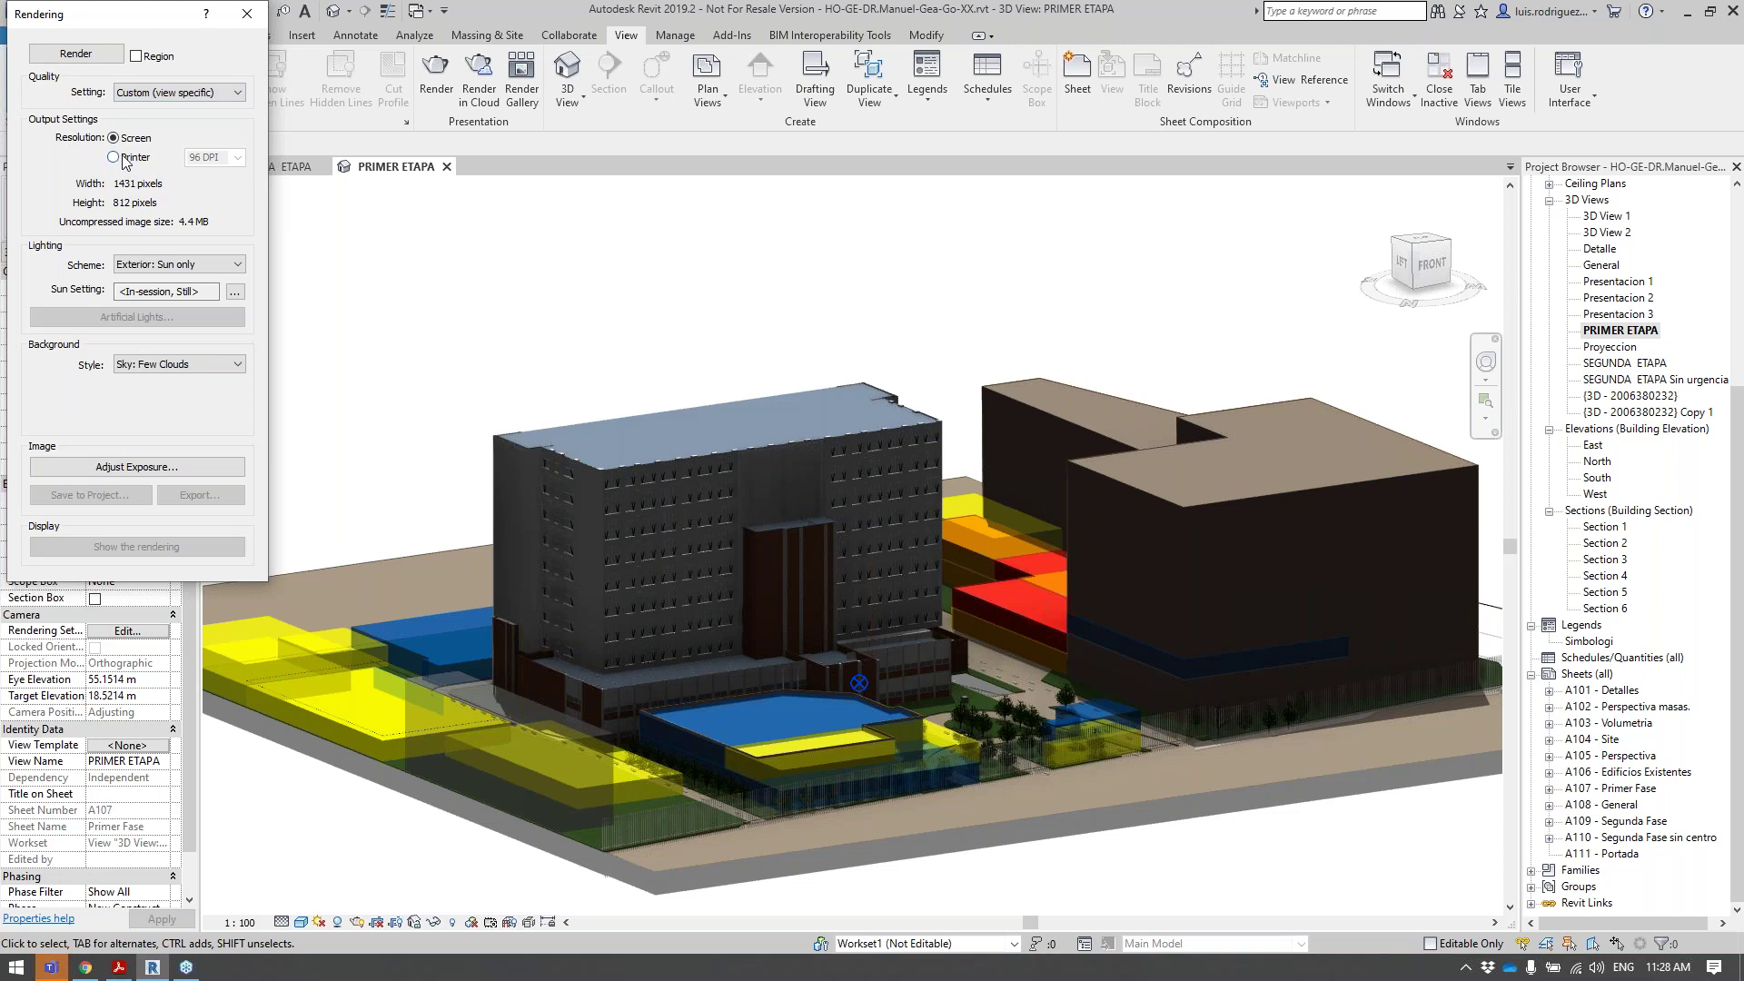
left_click(114, 157)
left_click(237, 157)
left_click(225, 197)
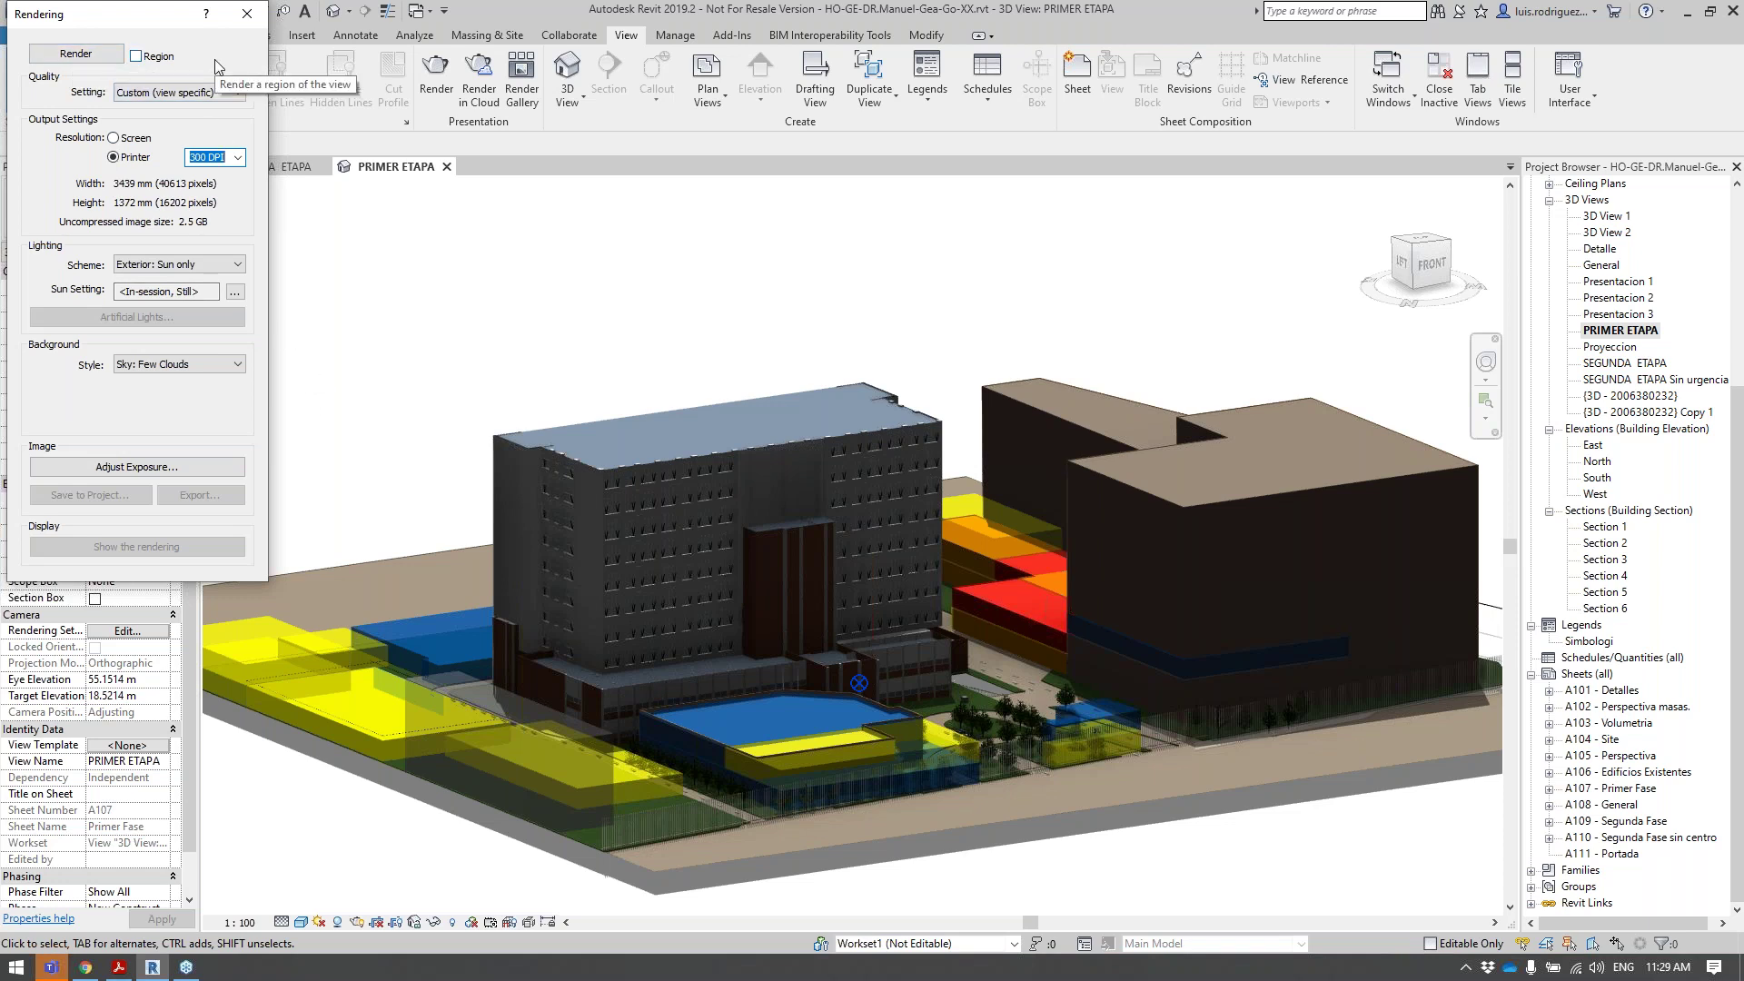
left_click(246, 14)
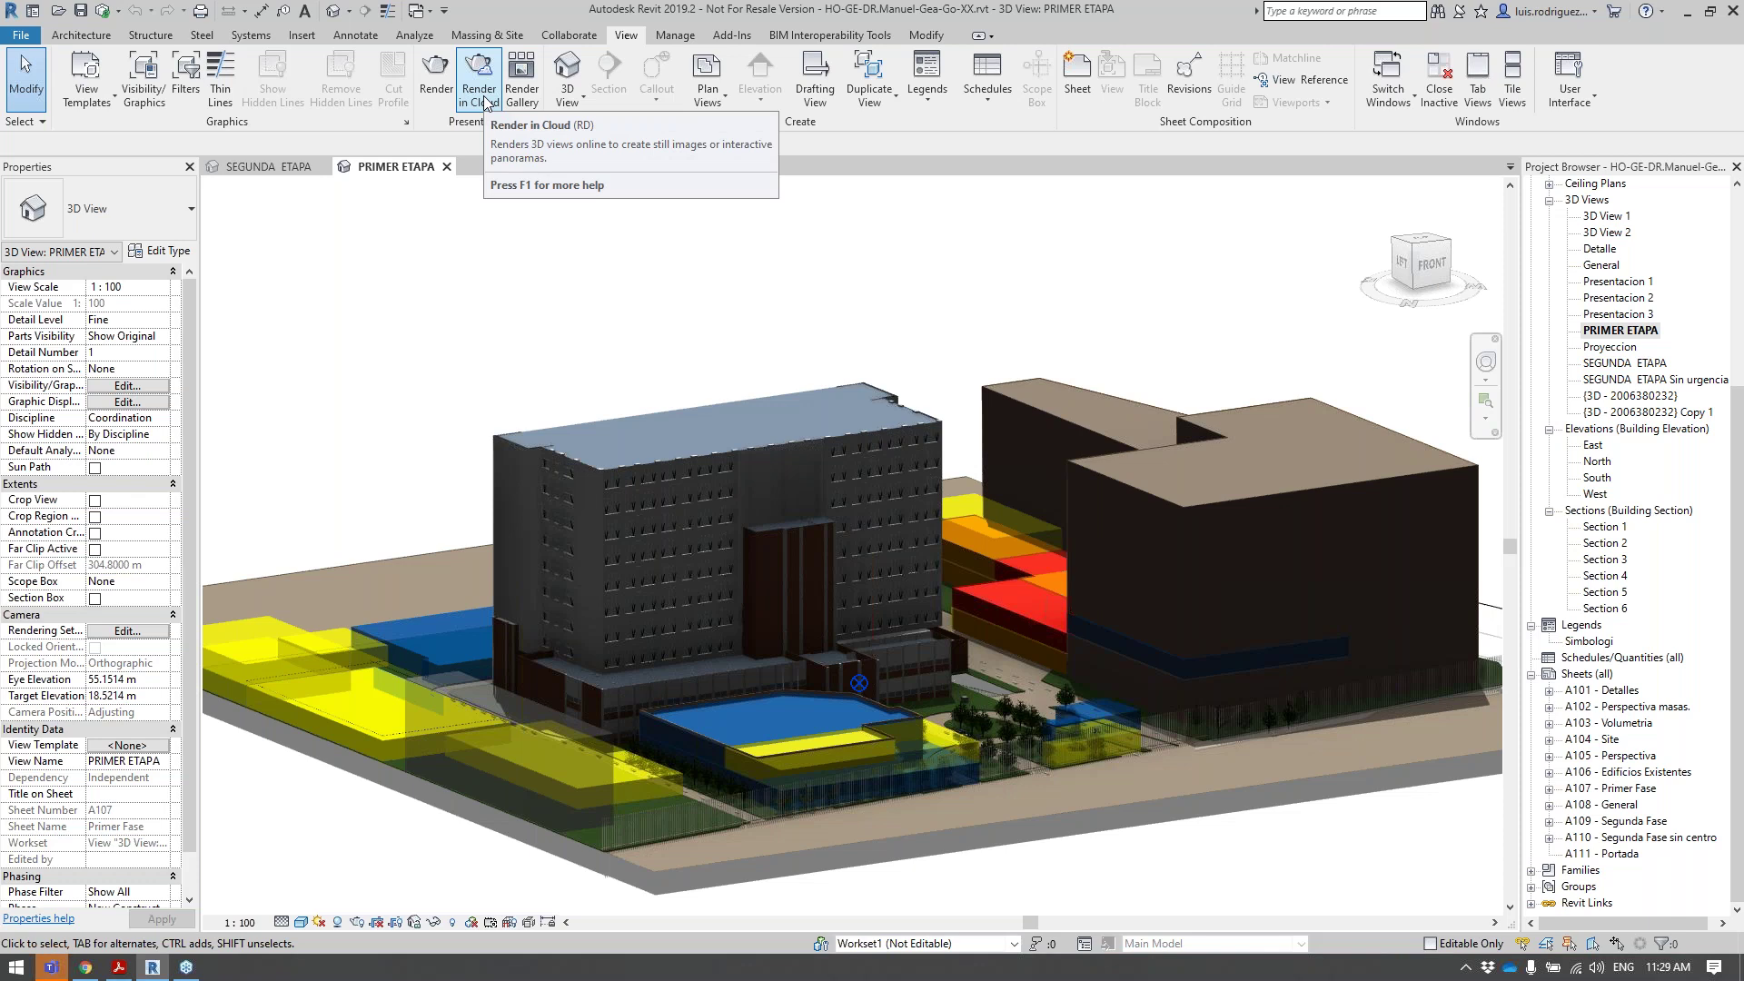
Start Render in Cloud and add the SEGUNDA ETAPA view to PRIMER ETAPA as the 3D views to render.
left_click(480, 96)
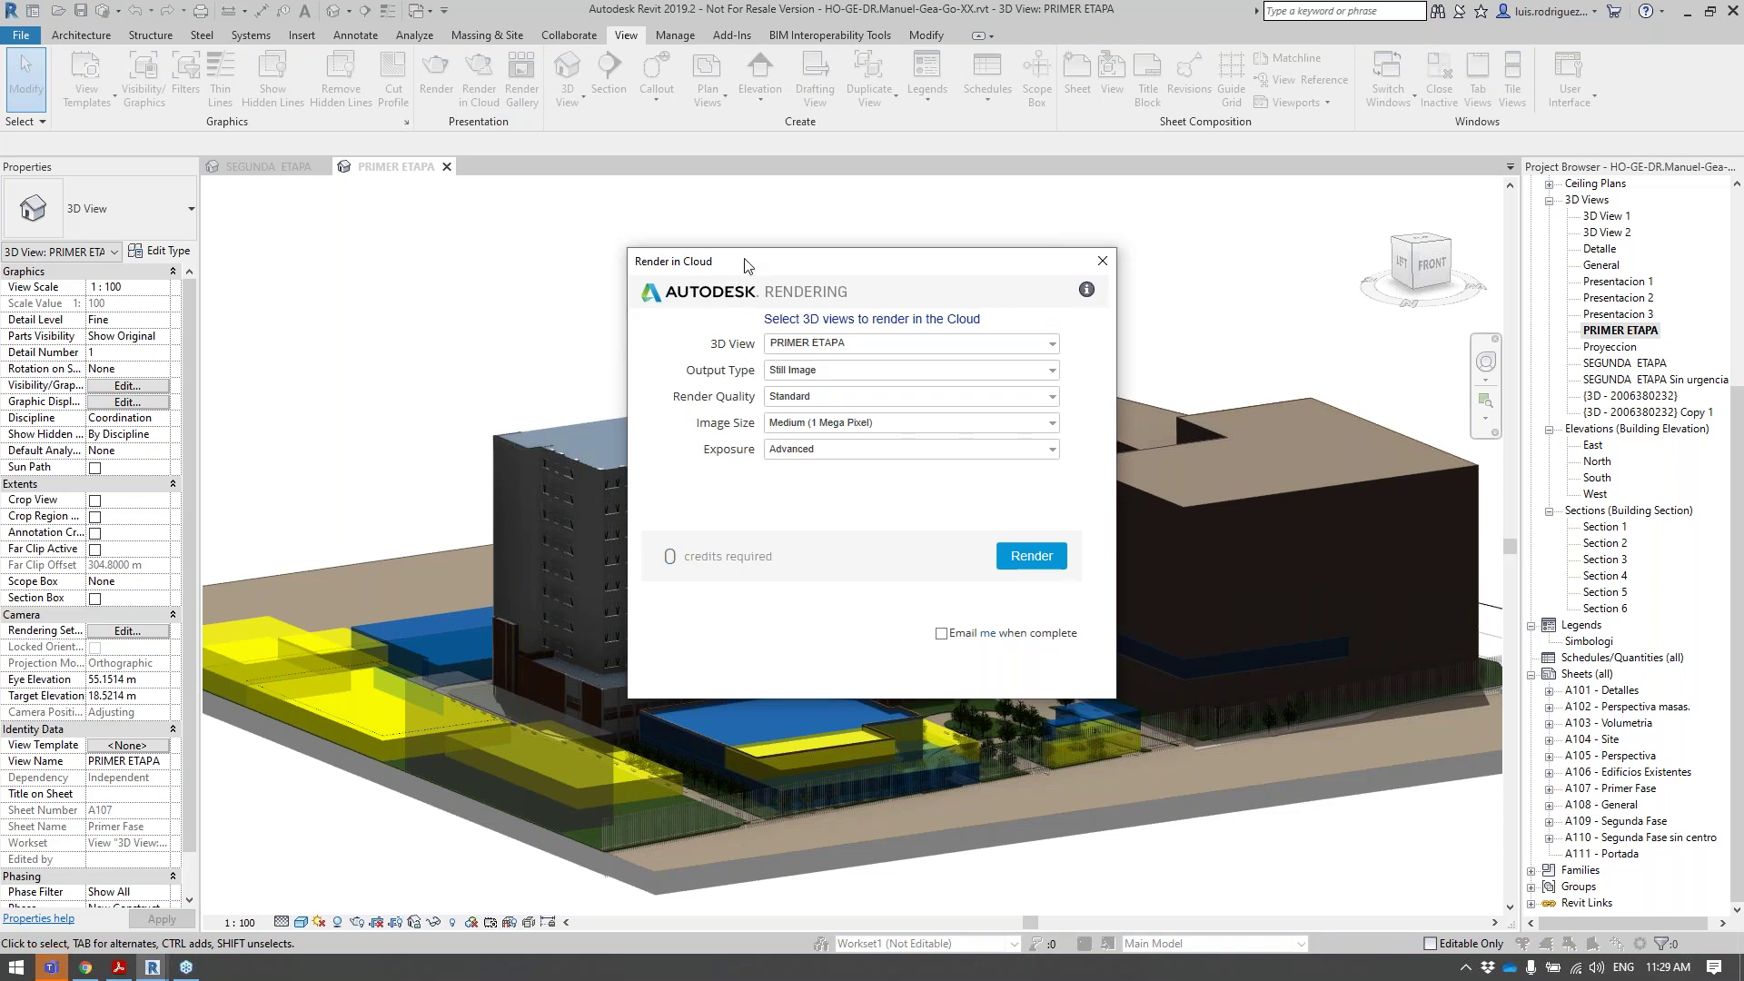
left_click_drag(745, 264, 720, 220)
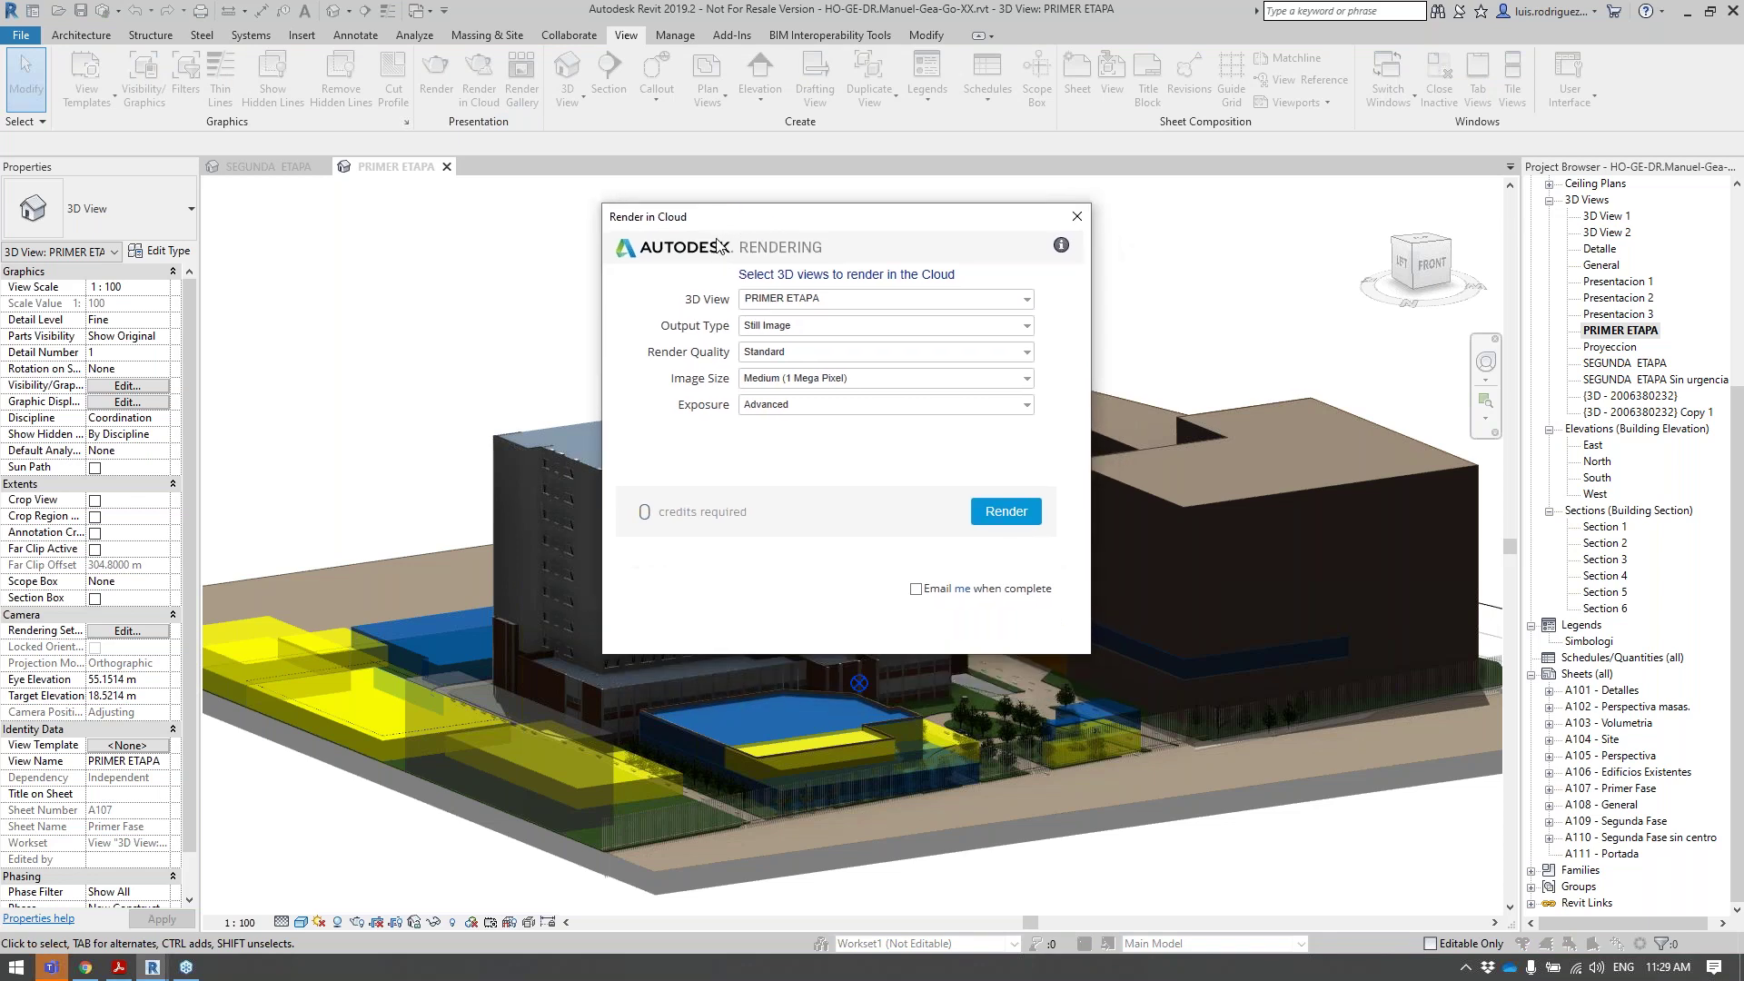
left_click(828, 300)
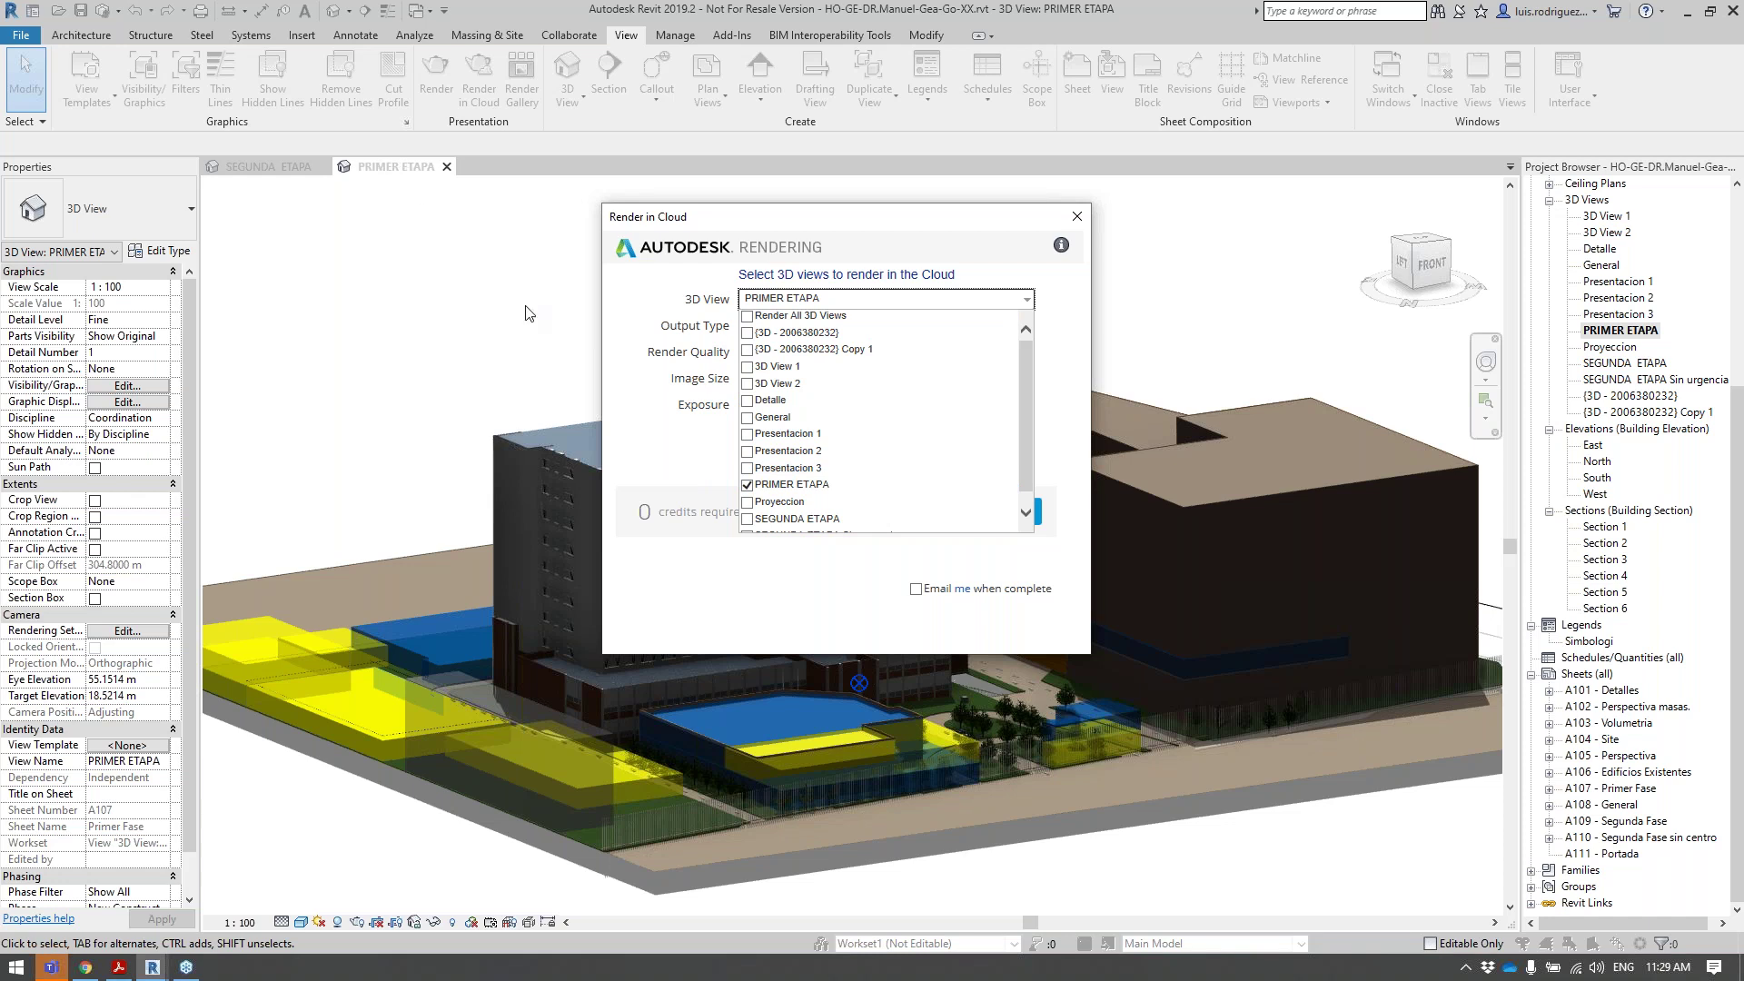
left_click(747, 520)
left_click(688, 597)
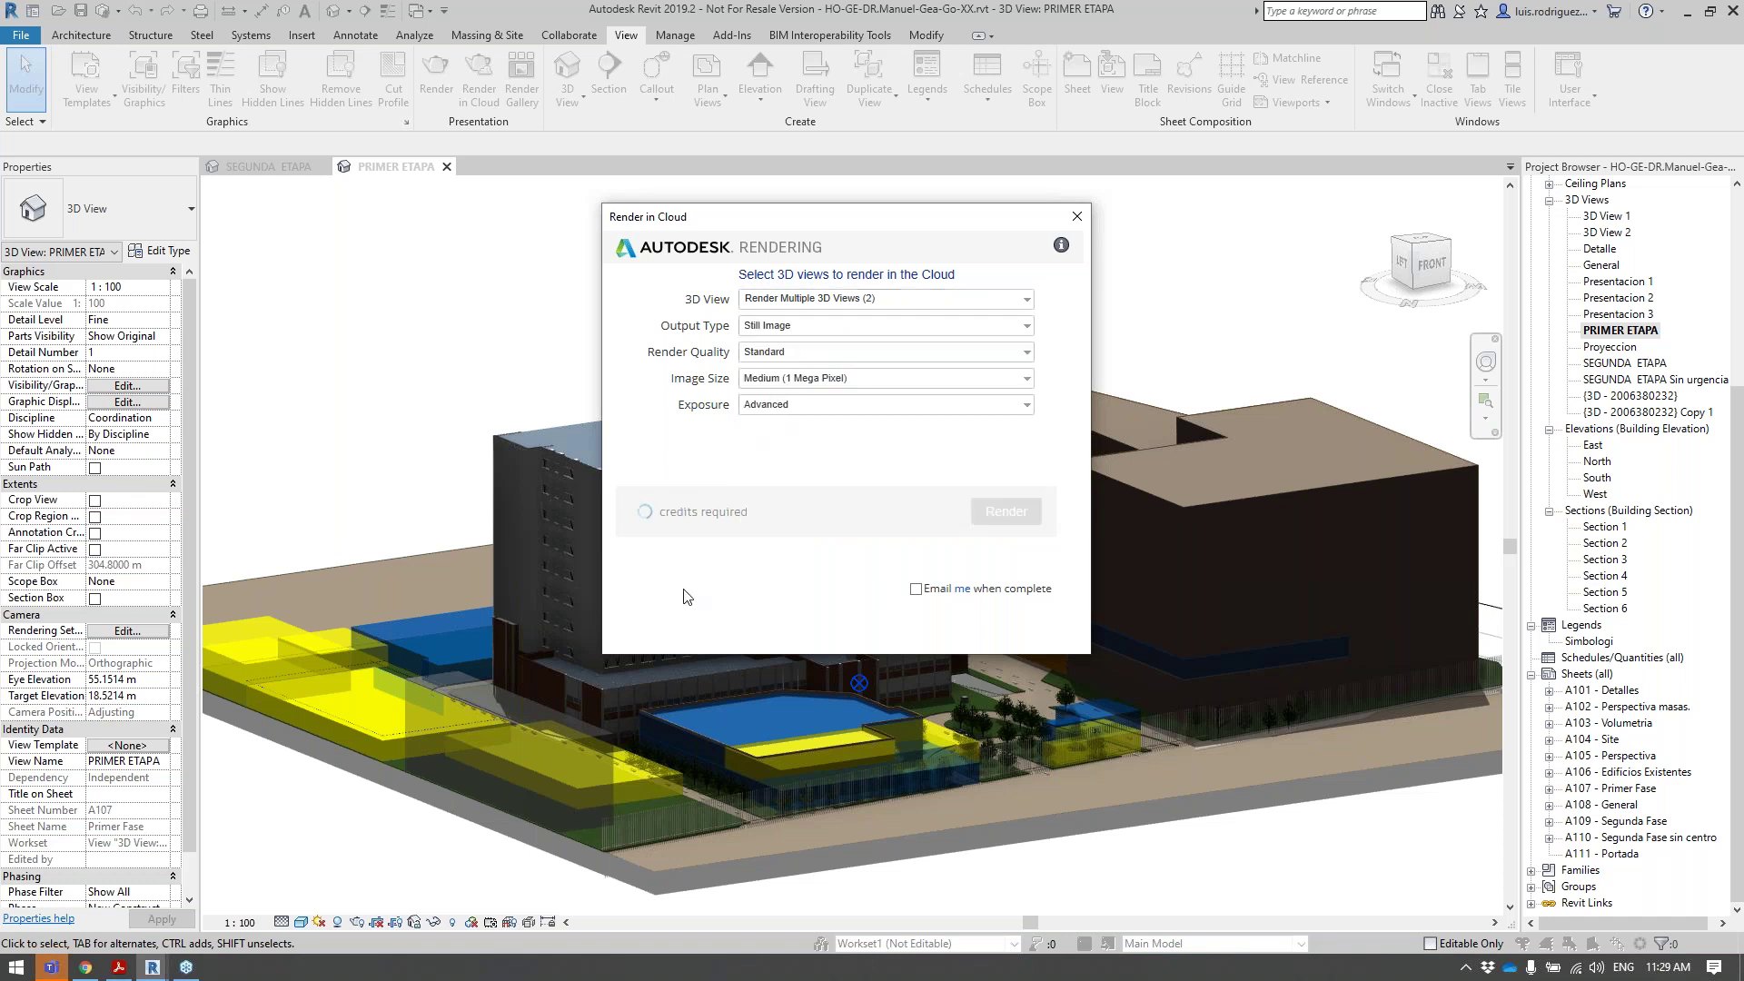
Review the available output types and choose Medium (1 Mega Pixel) as the cloud render's image size.
left_click(824, 329)
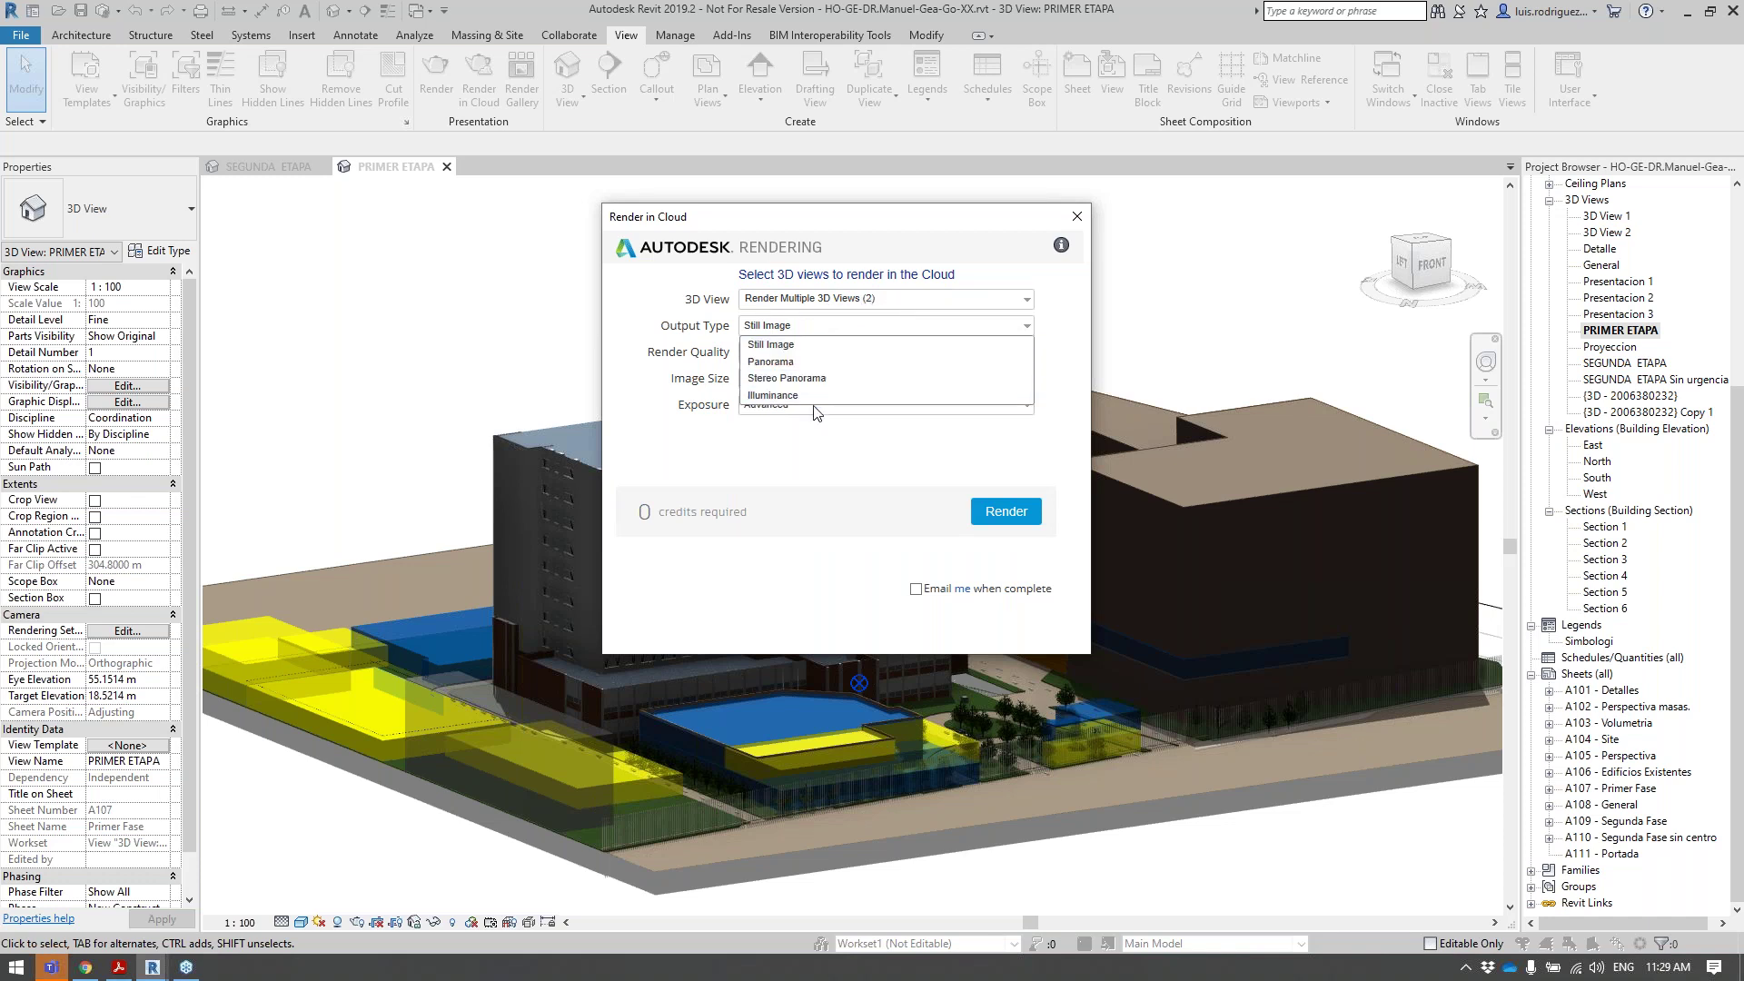
left_click(763, 449)
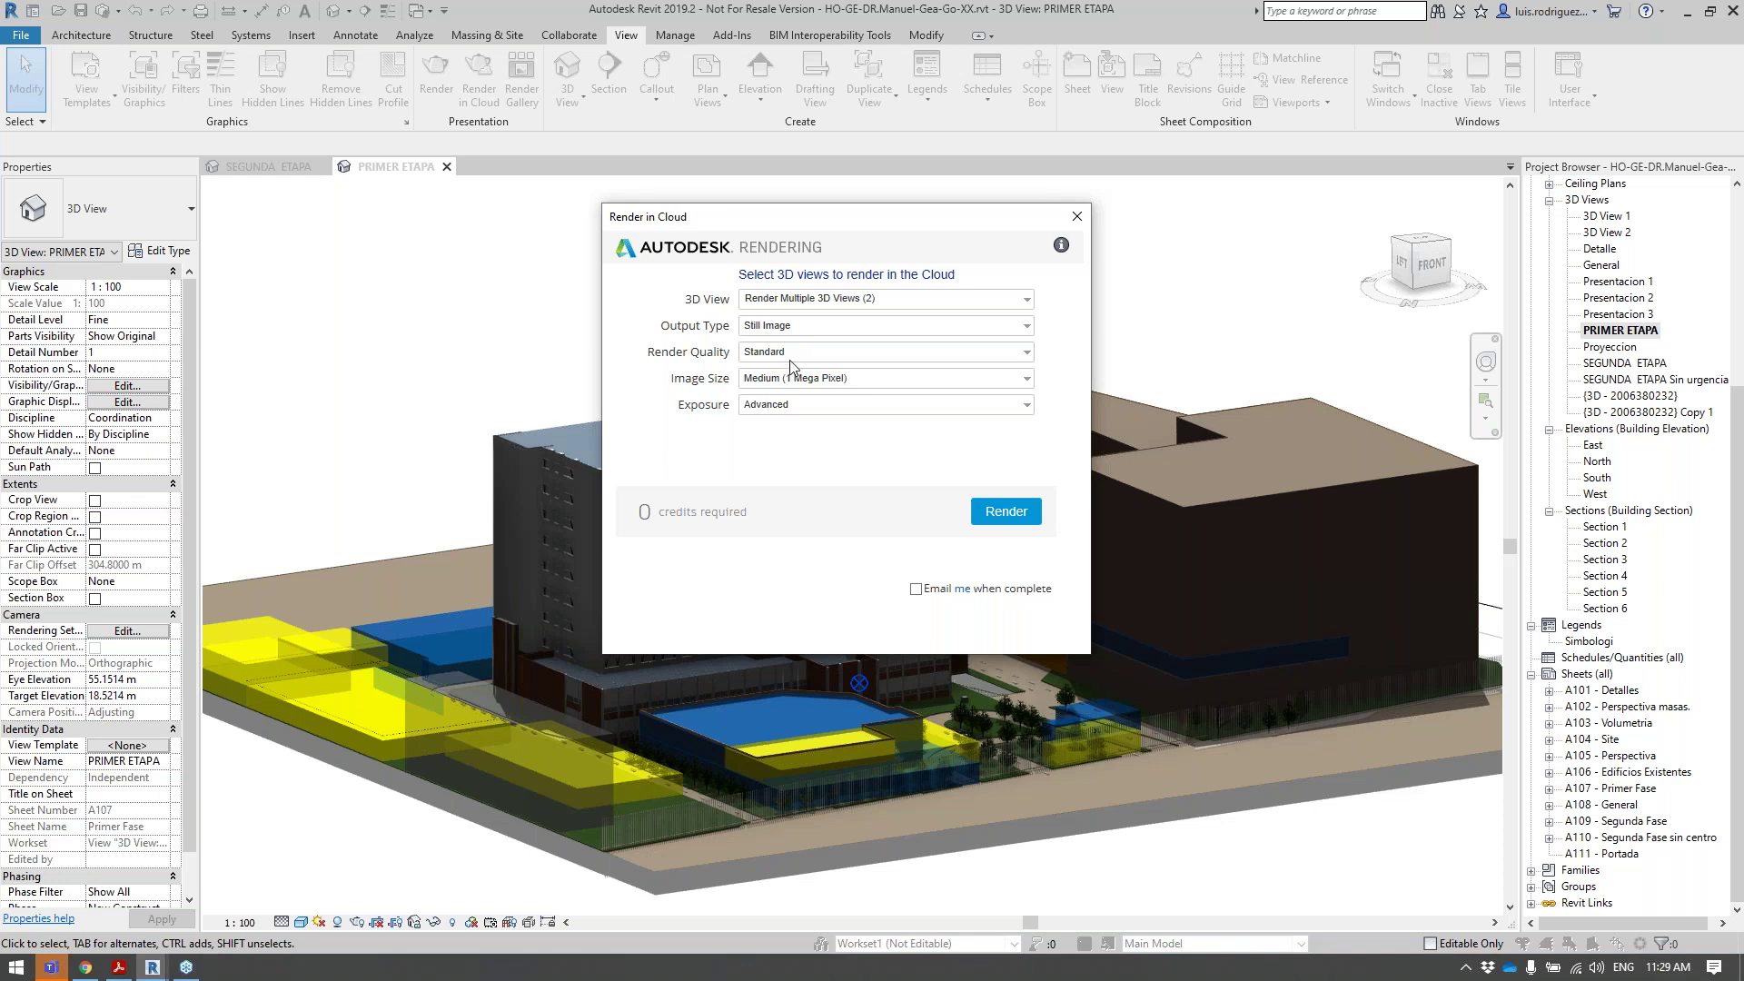
left_click(800, 378)
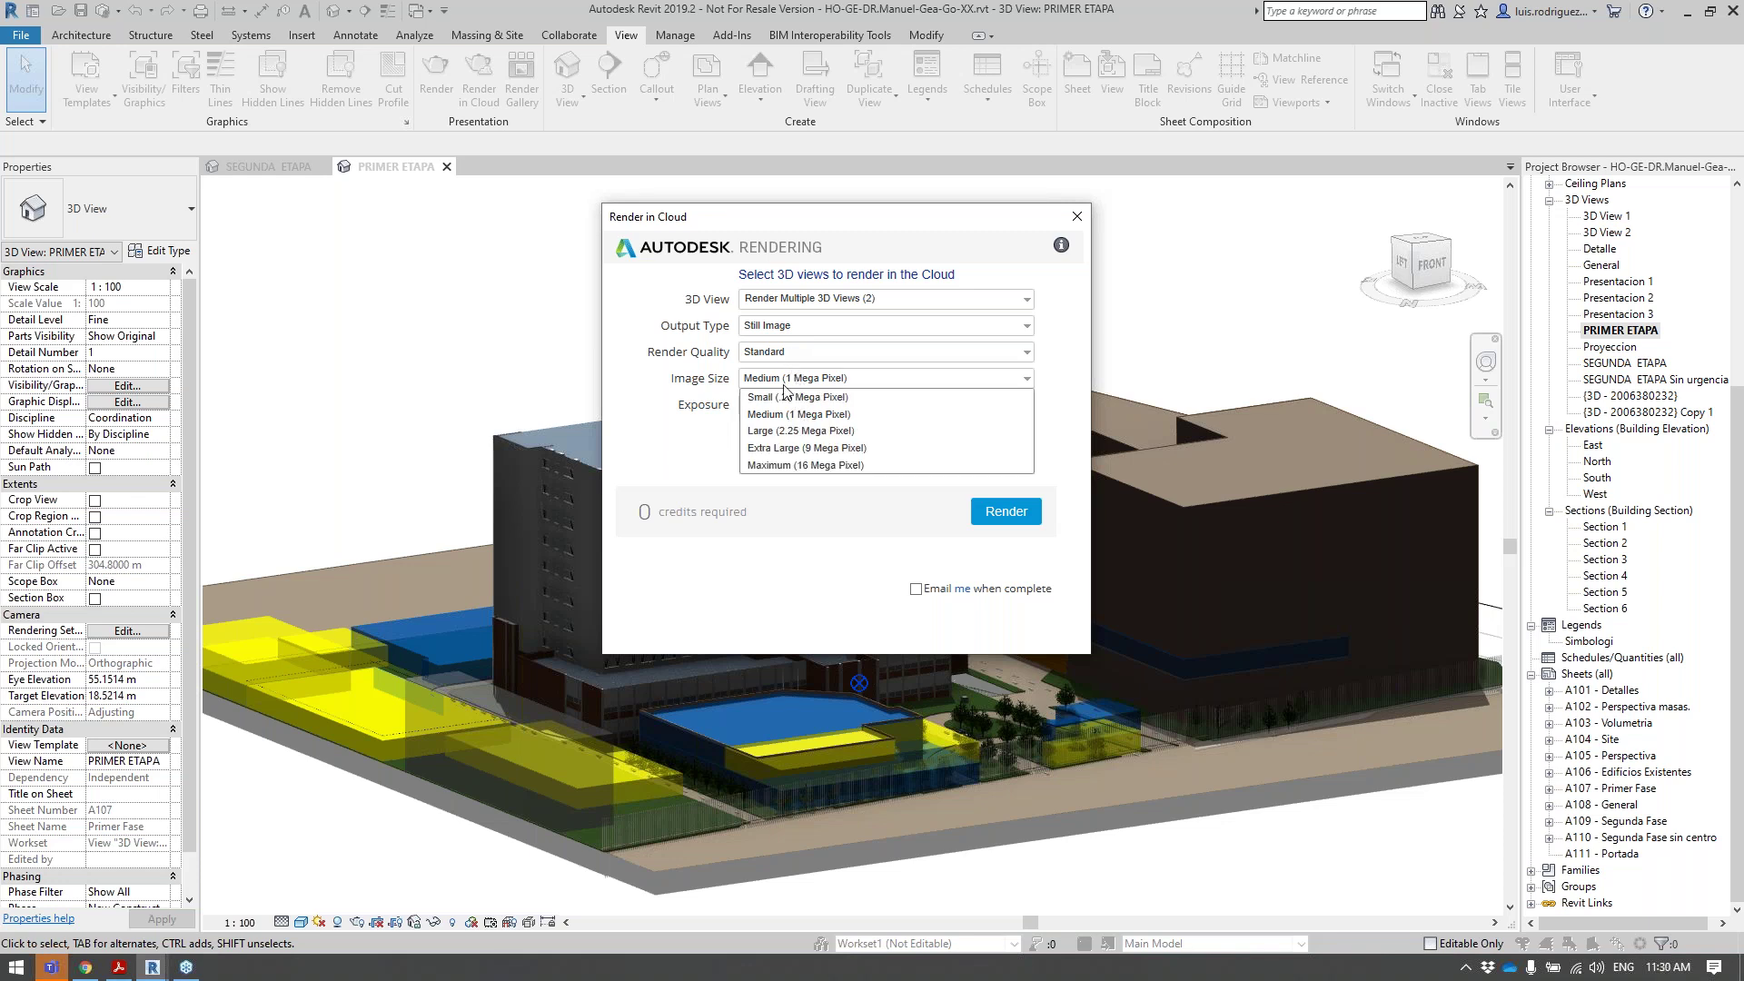
left_click(783, 415)
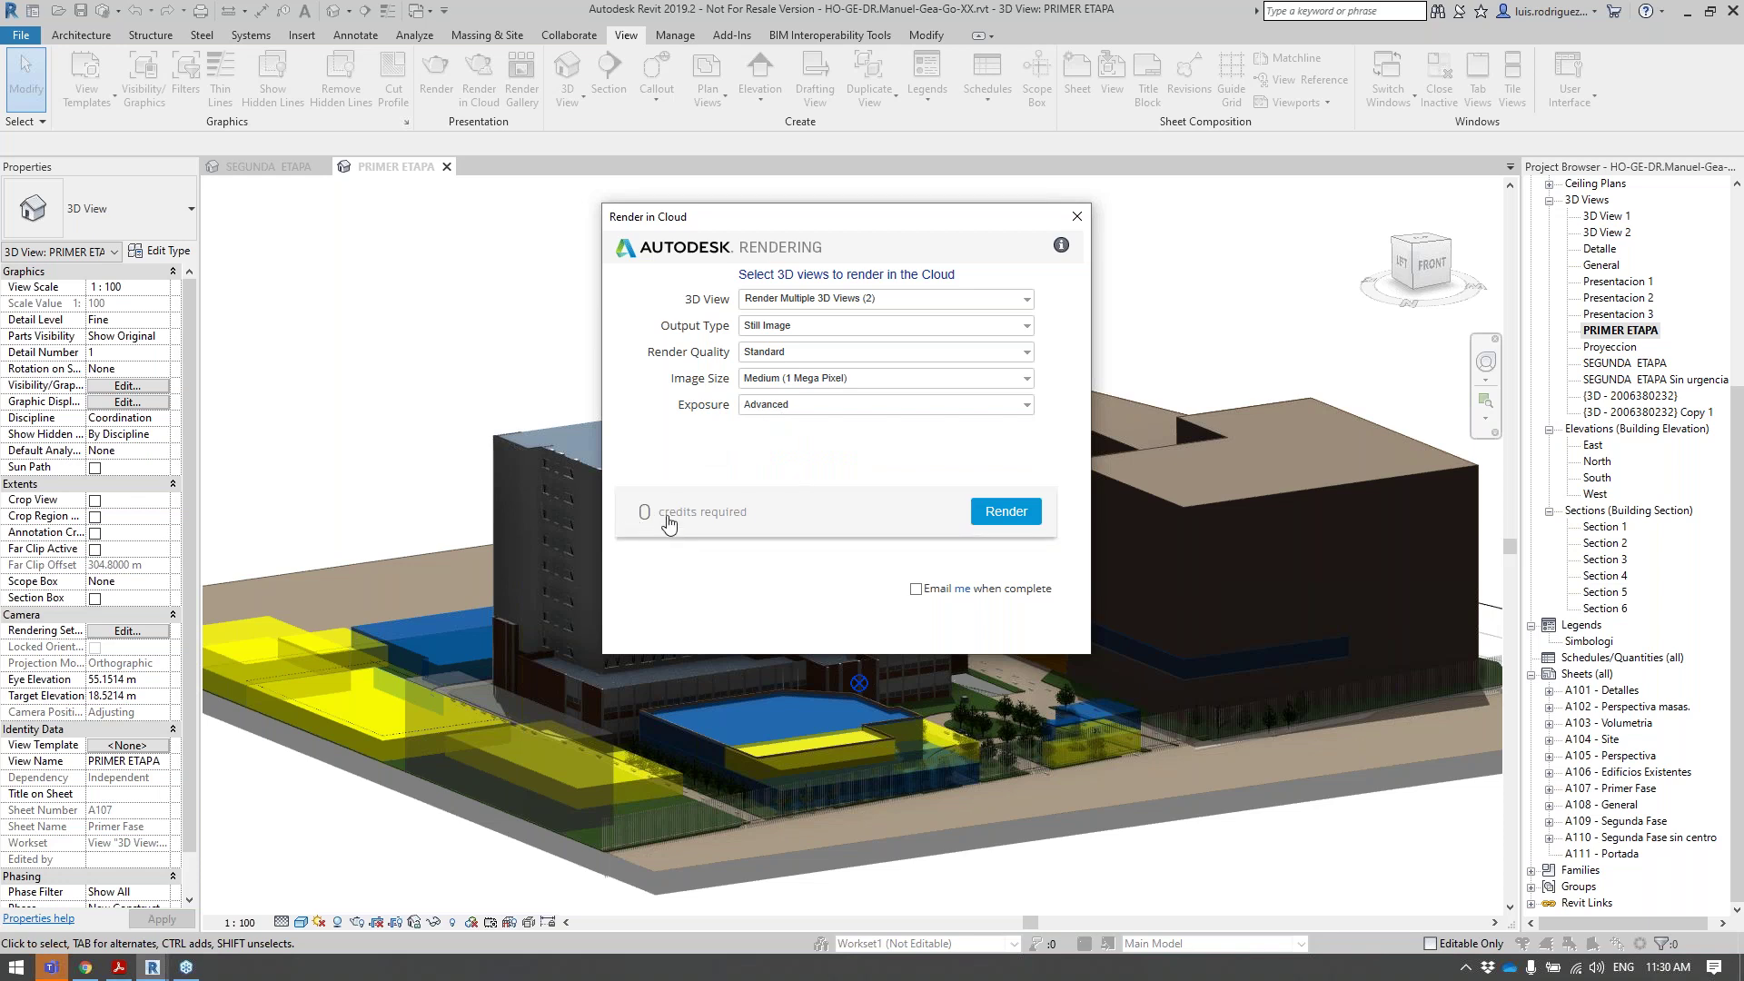
Request an e-mail on completion, submit the cloud render despite the missing appearance images, and let the upload continue in the background.
left_click(916, 589)
left_click(1007, 512)
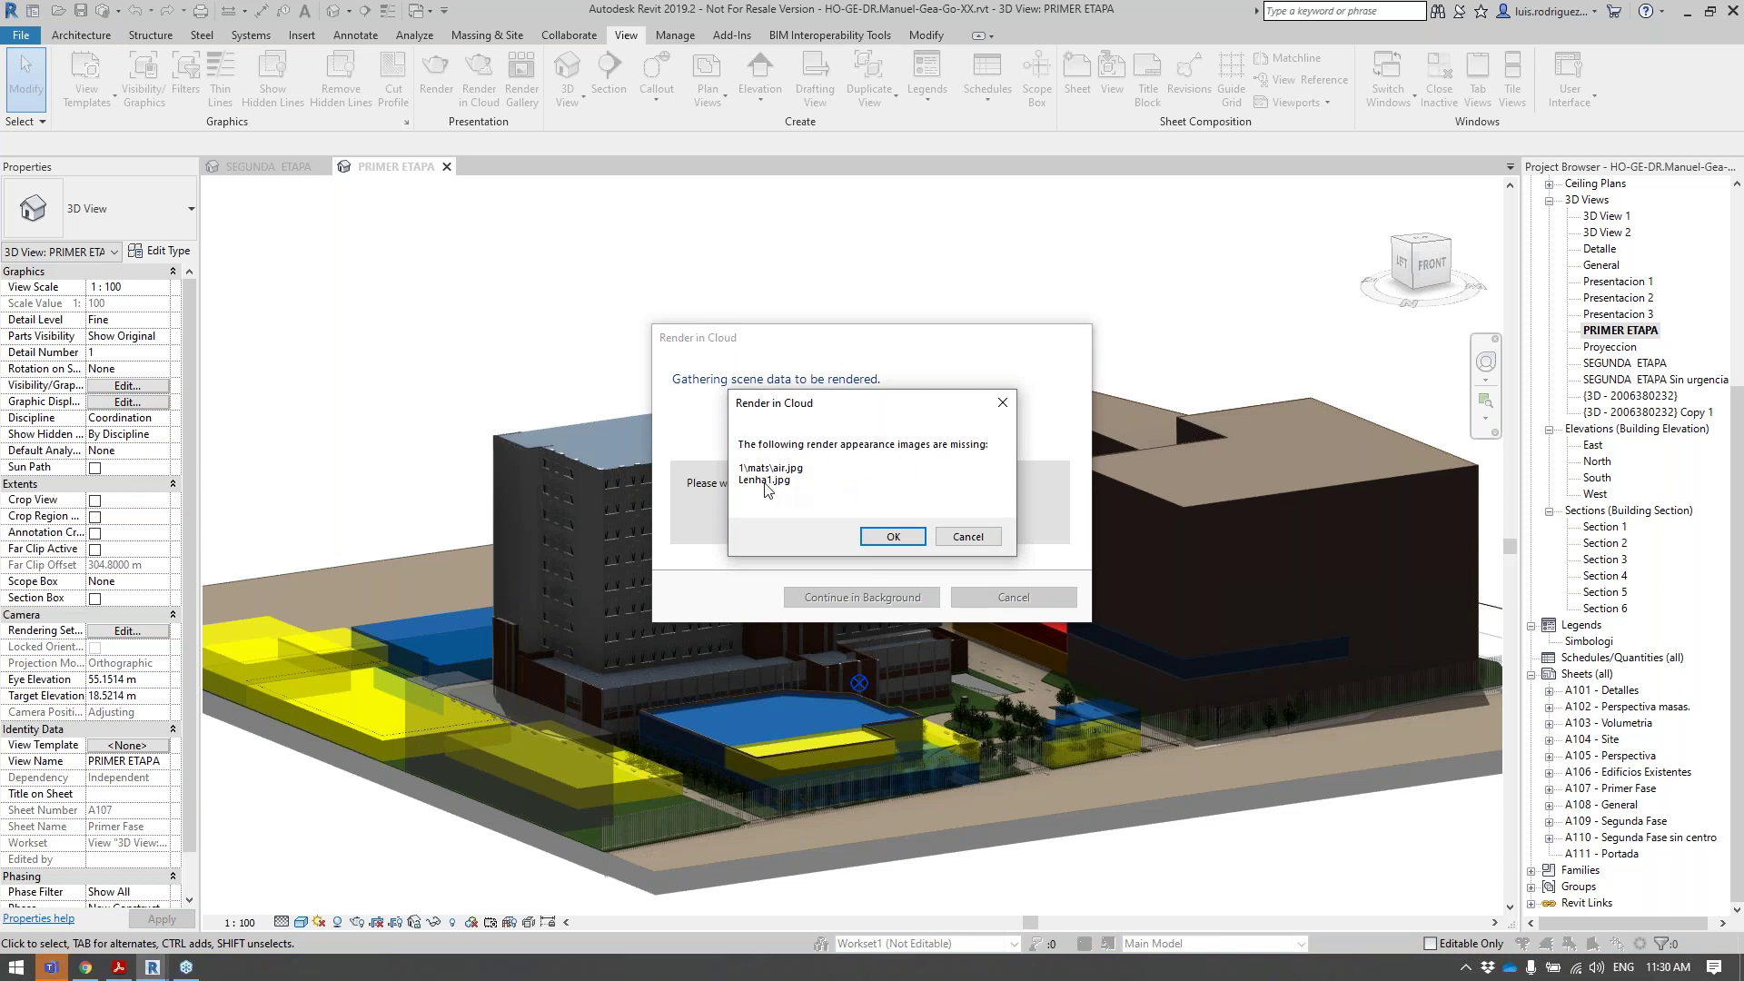
left_click(893, 536)
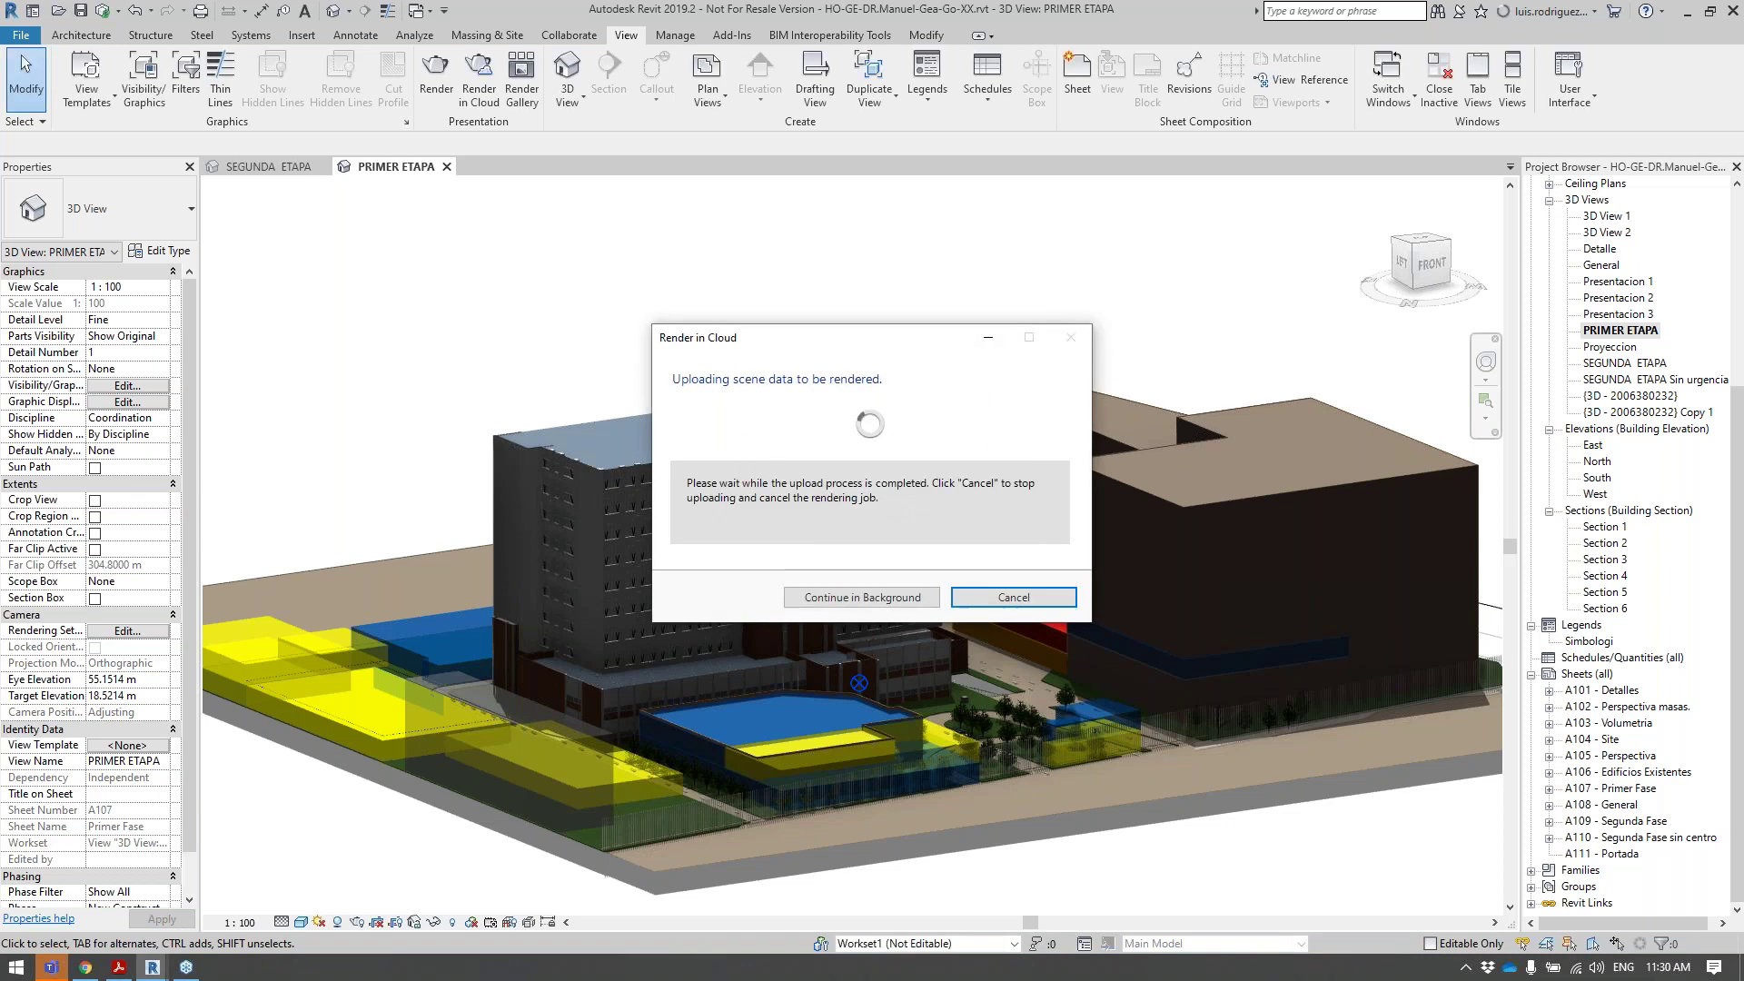
left_click(854, 598)
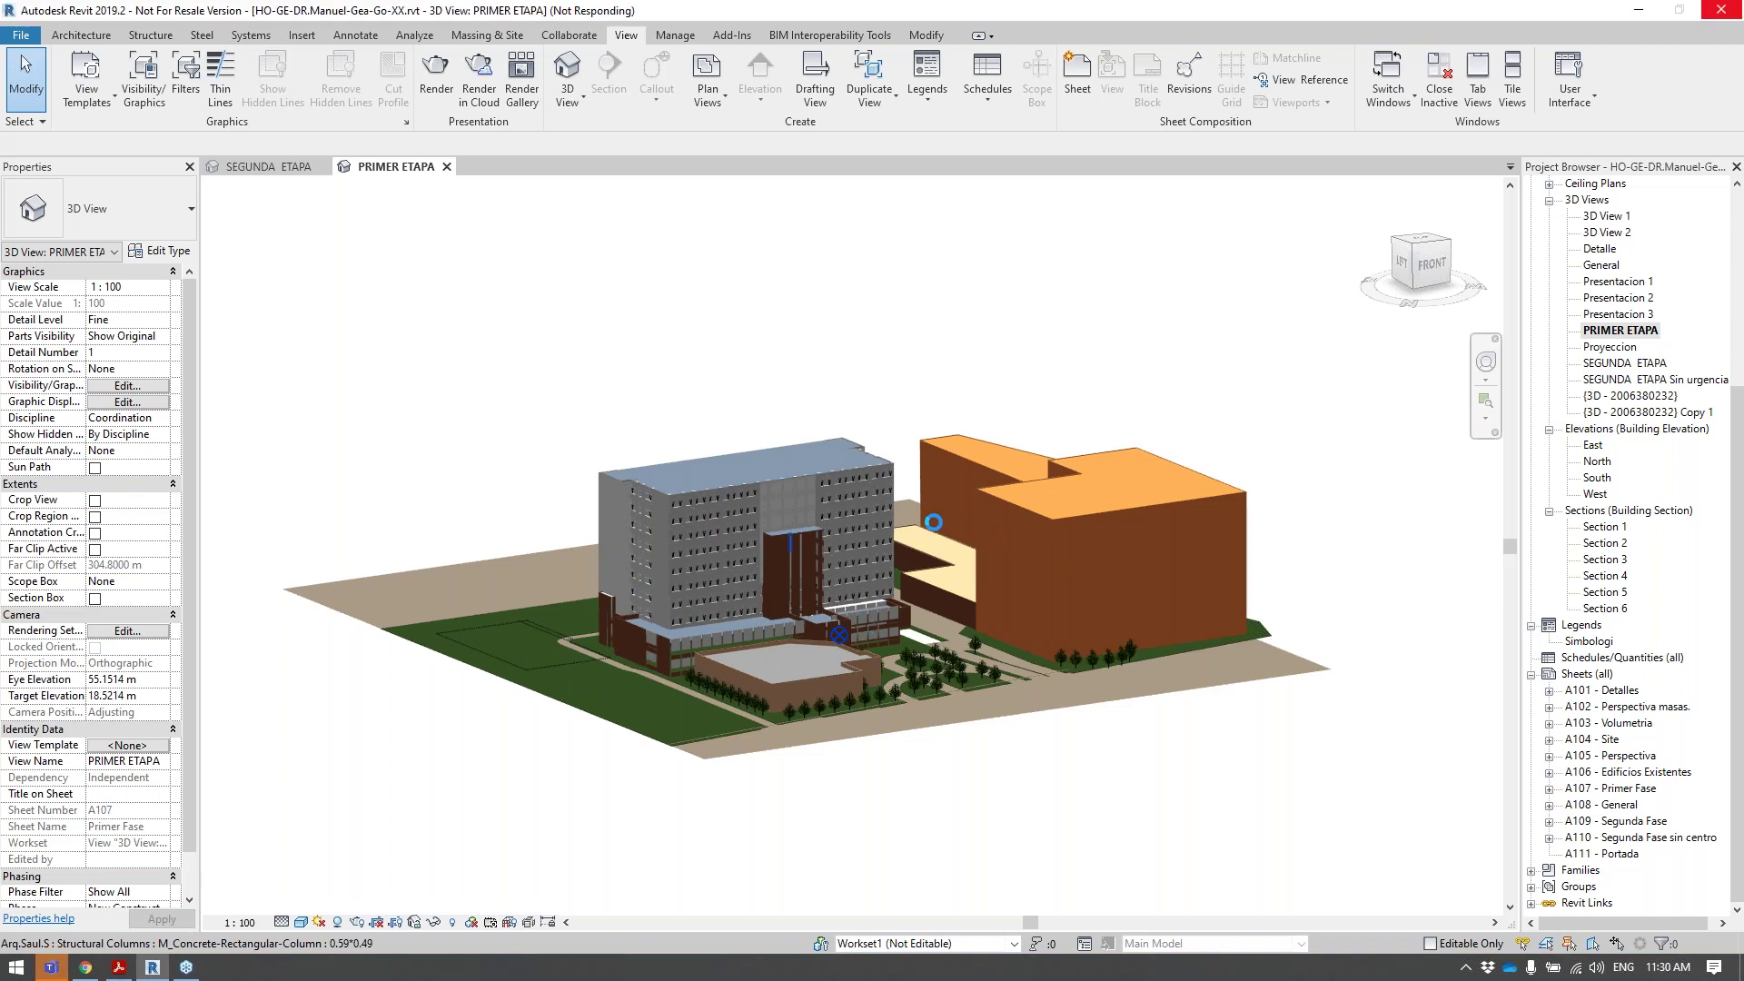
Open the online render progress gallery from the Autodesk account and examine its project and cloud credit counts.
scroll(608, 694, "up", 8)
scroll(636, 678, "down", 3)
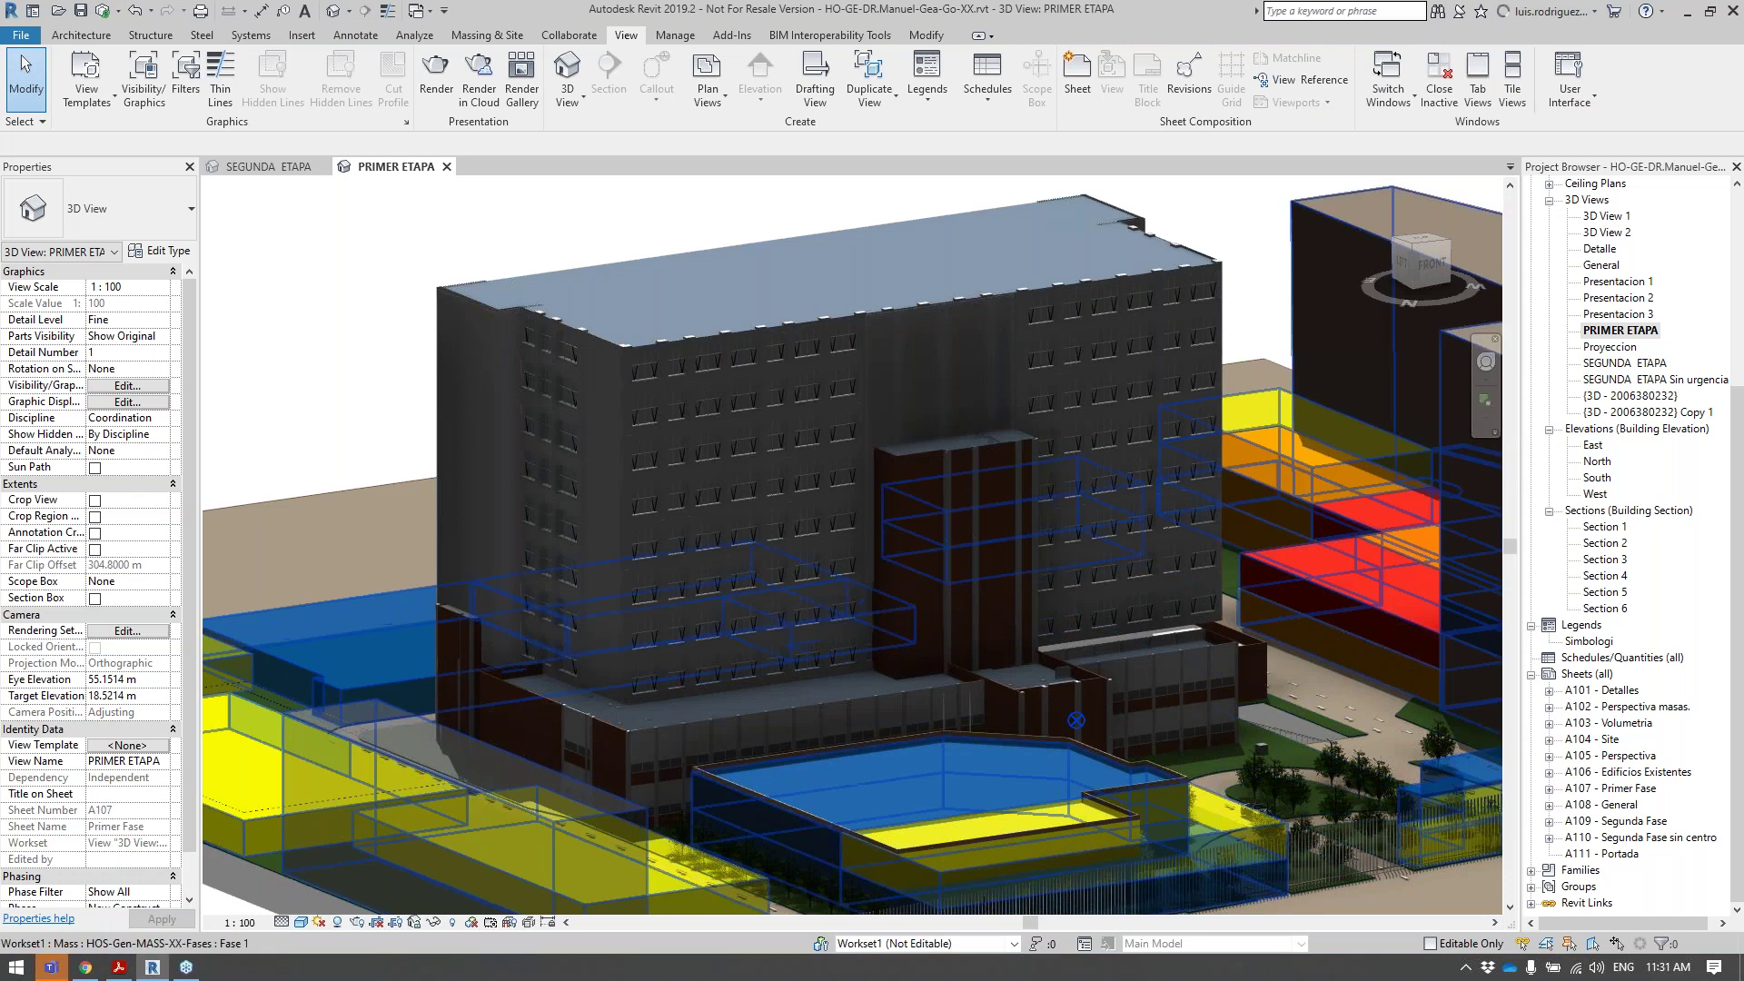
left_click(1525, 13)
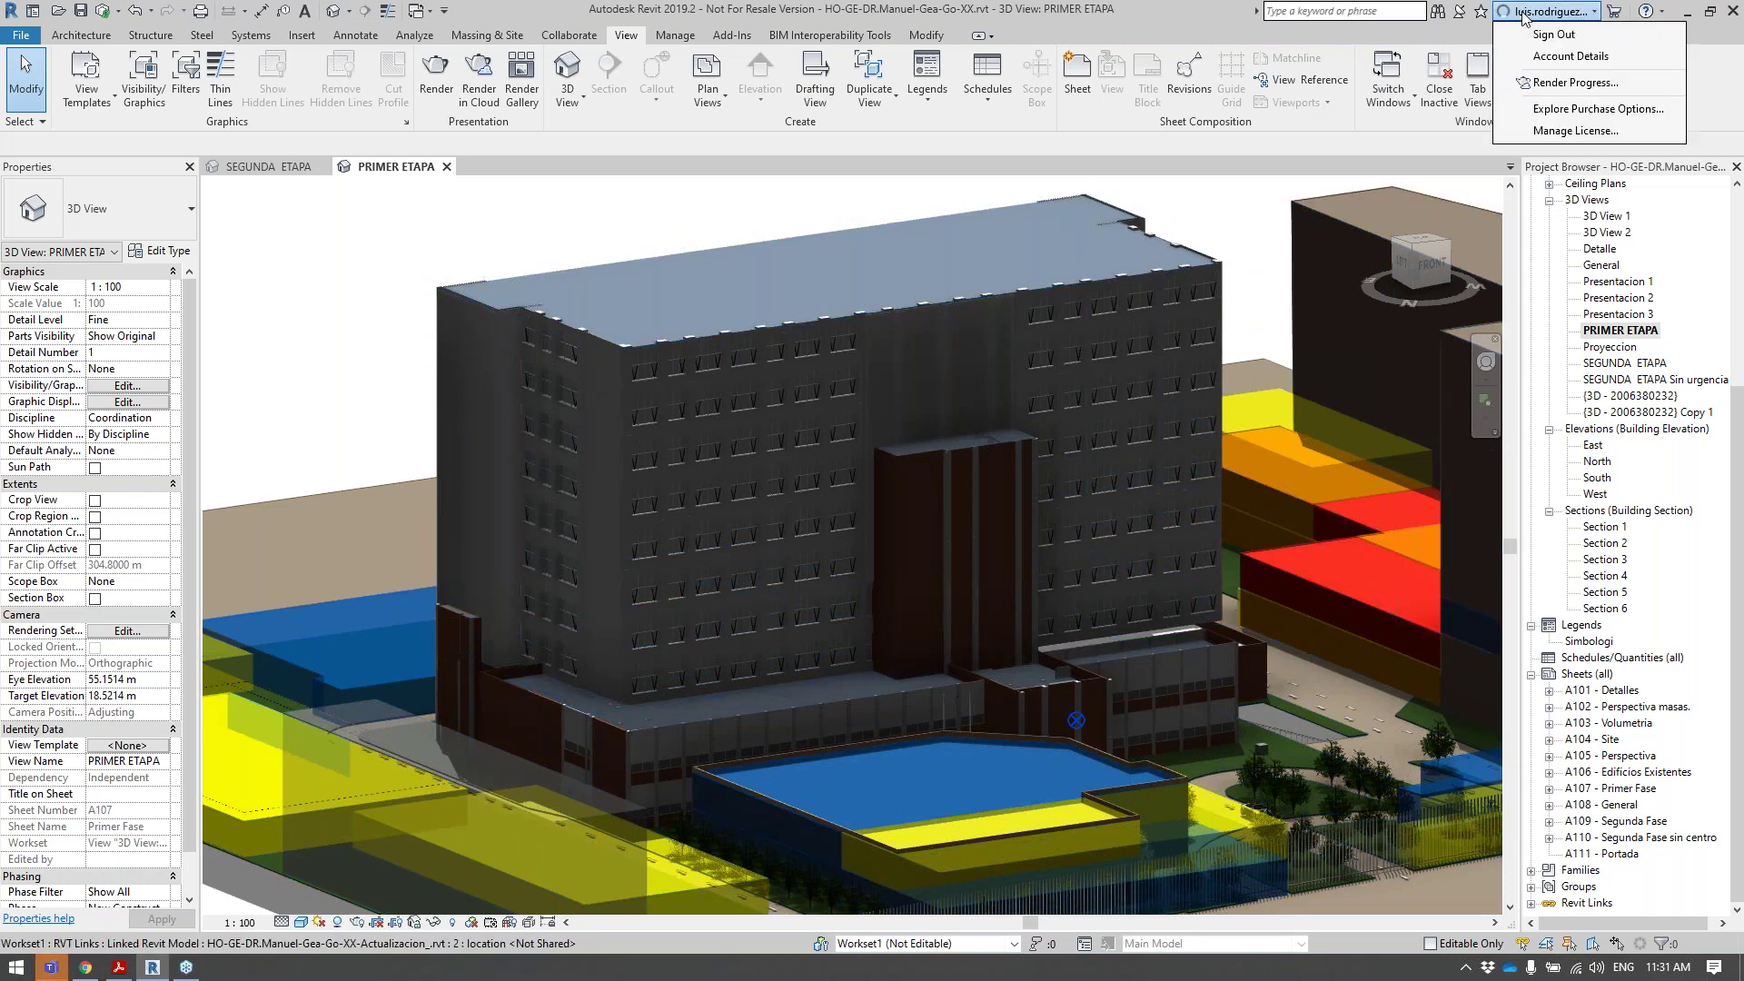
left_click(1585, 89)
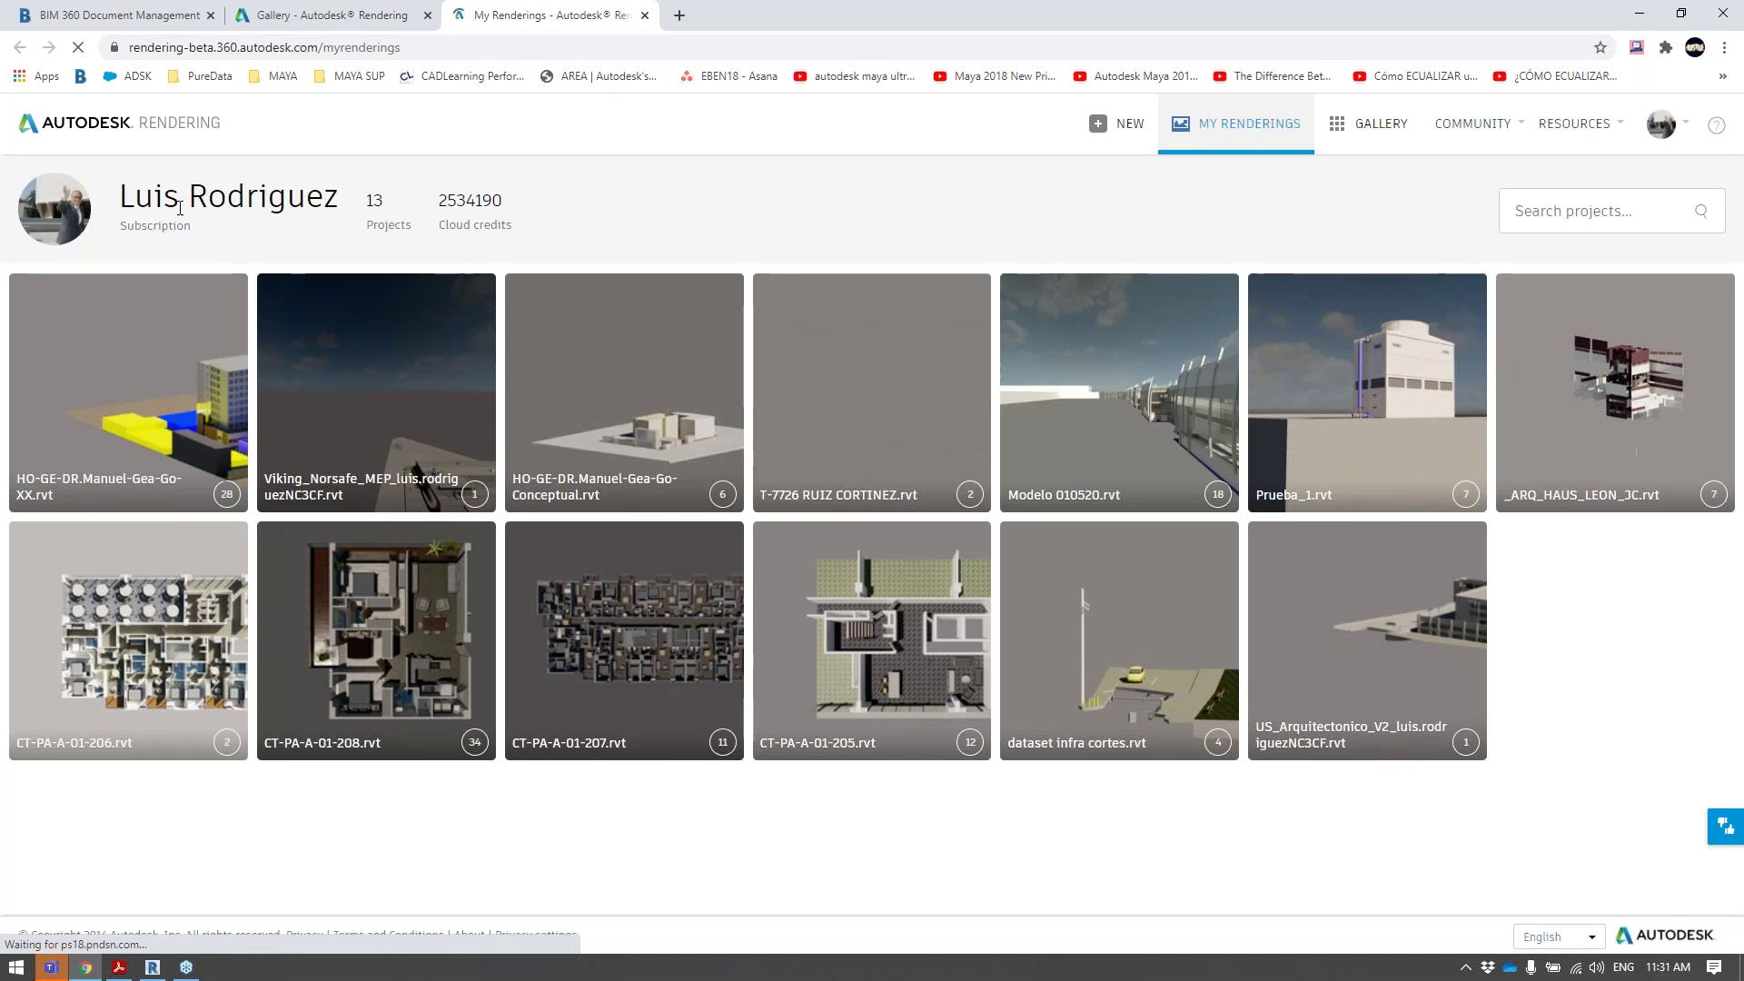
left_click_drag(365, 199, 469, 201)
left_click(404, 223)
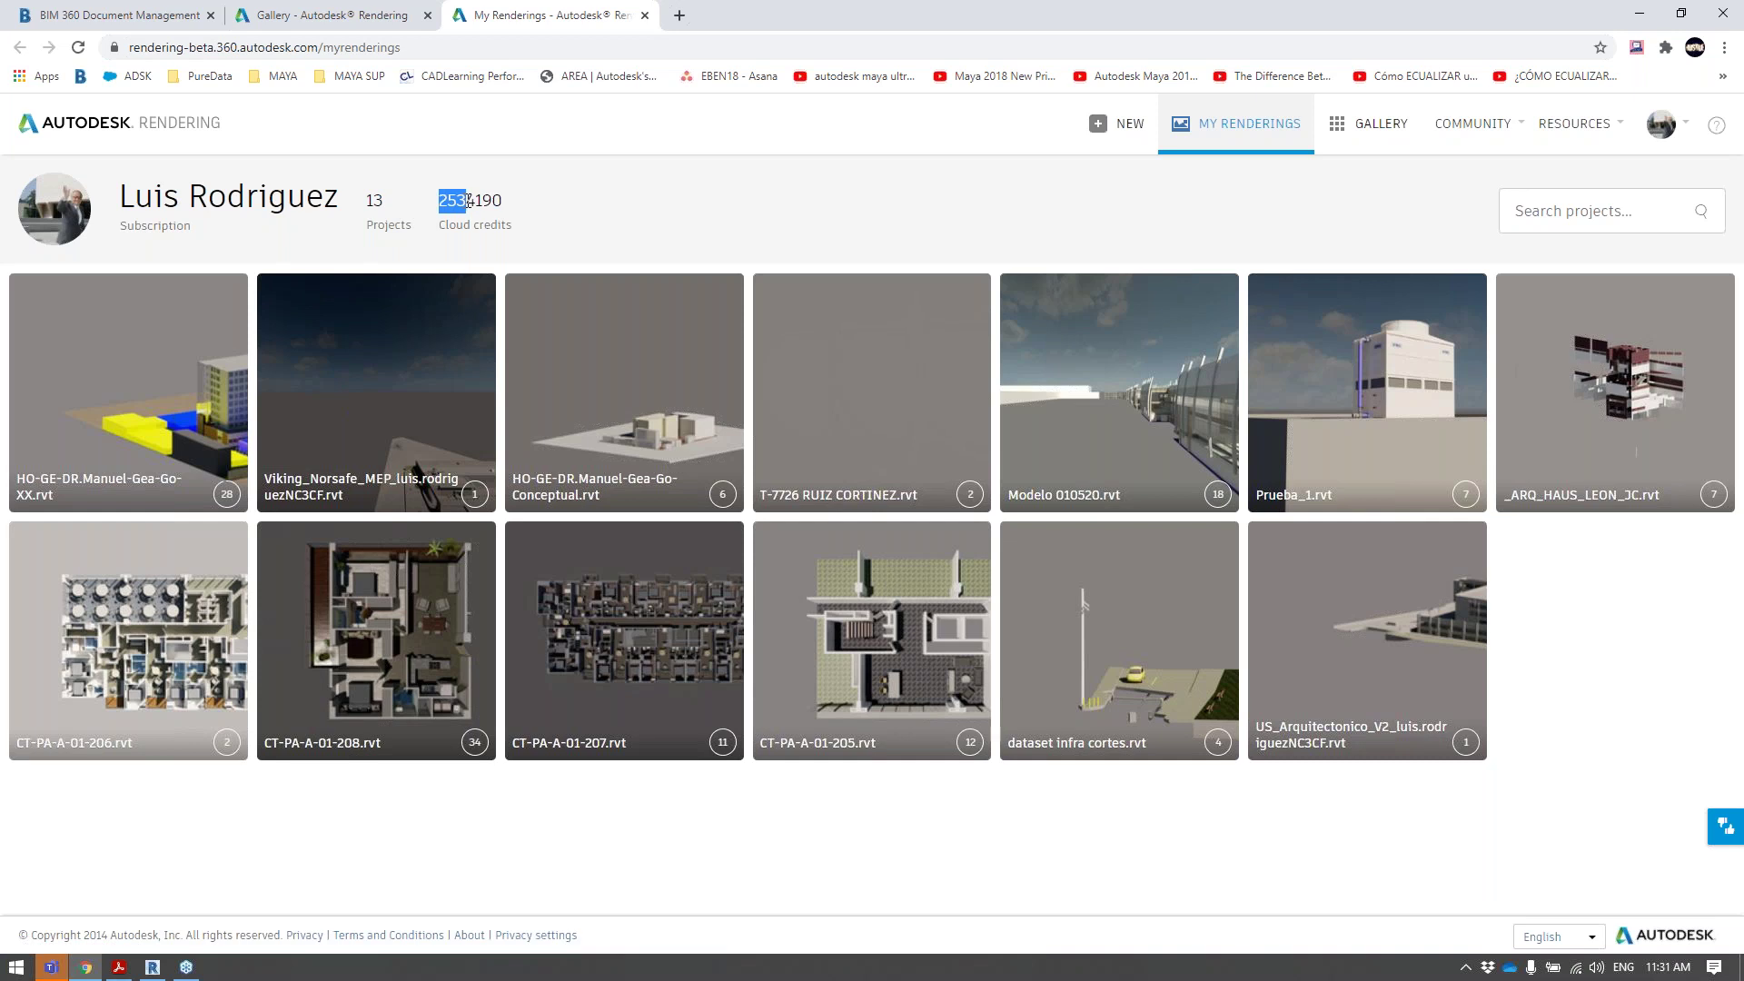
left_click_drag(446, 200, 541, 243)
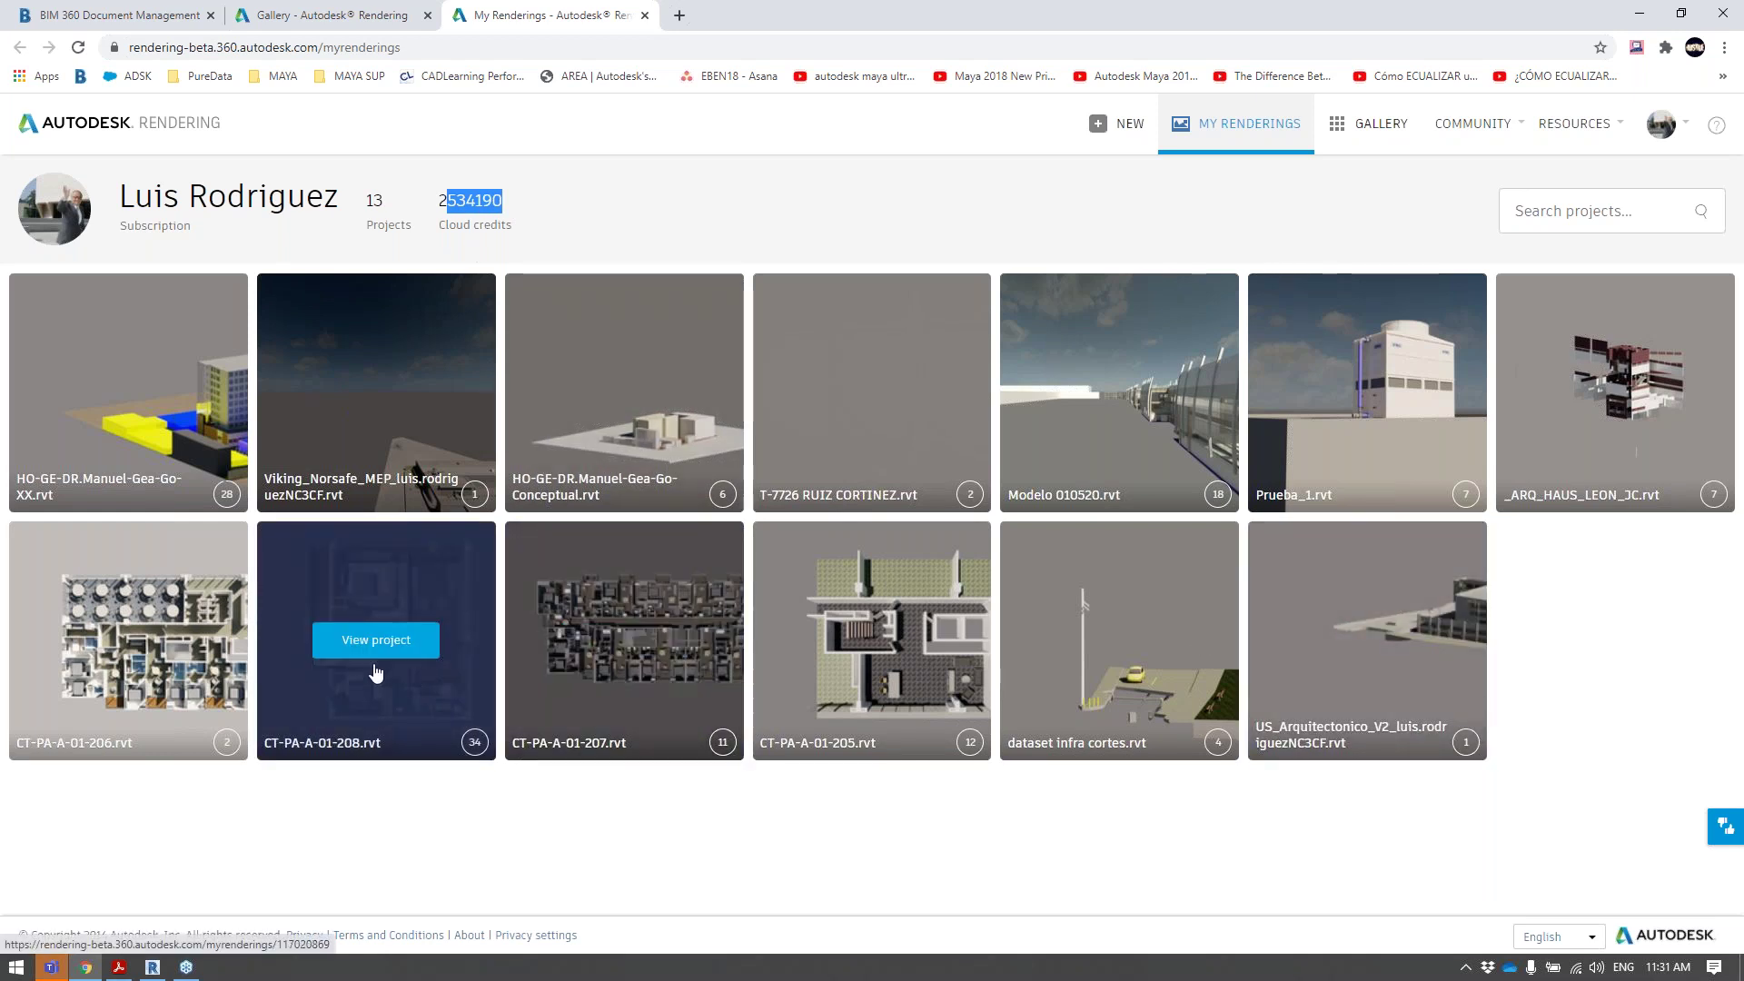
Switch to the CloudCredits PDF in Acrobat Reader and read the Getting Cloud Credits section.
left_click(119, 967)
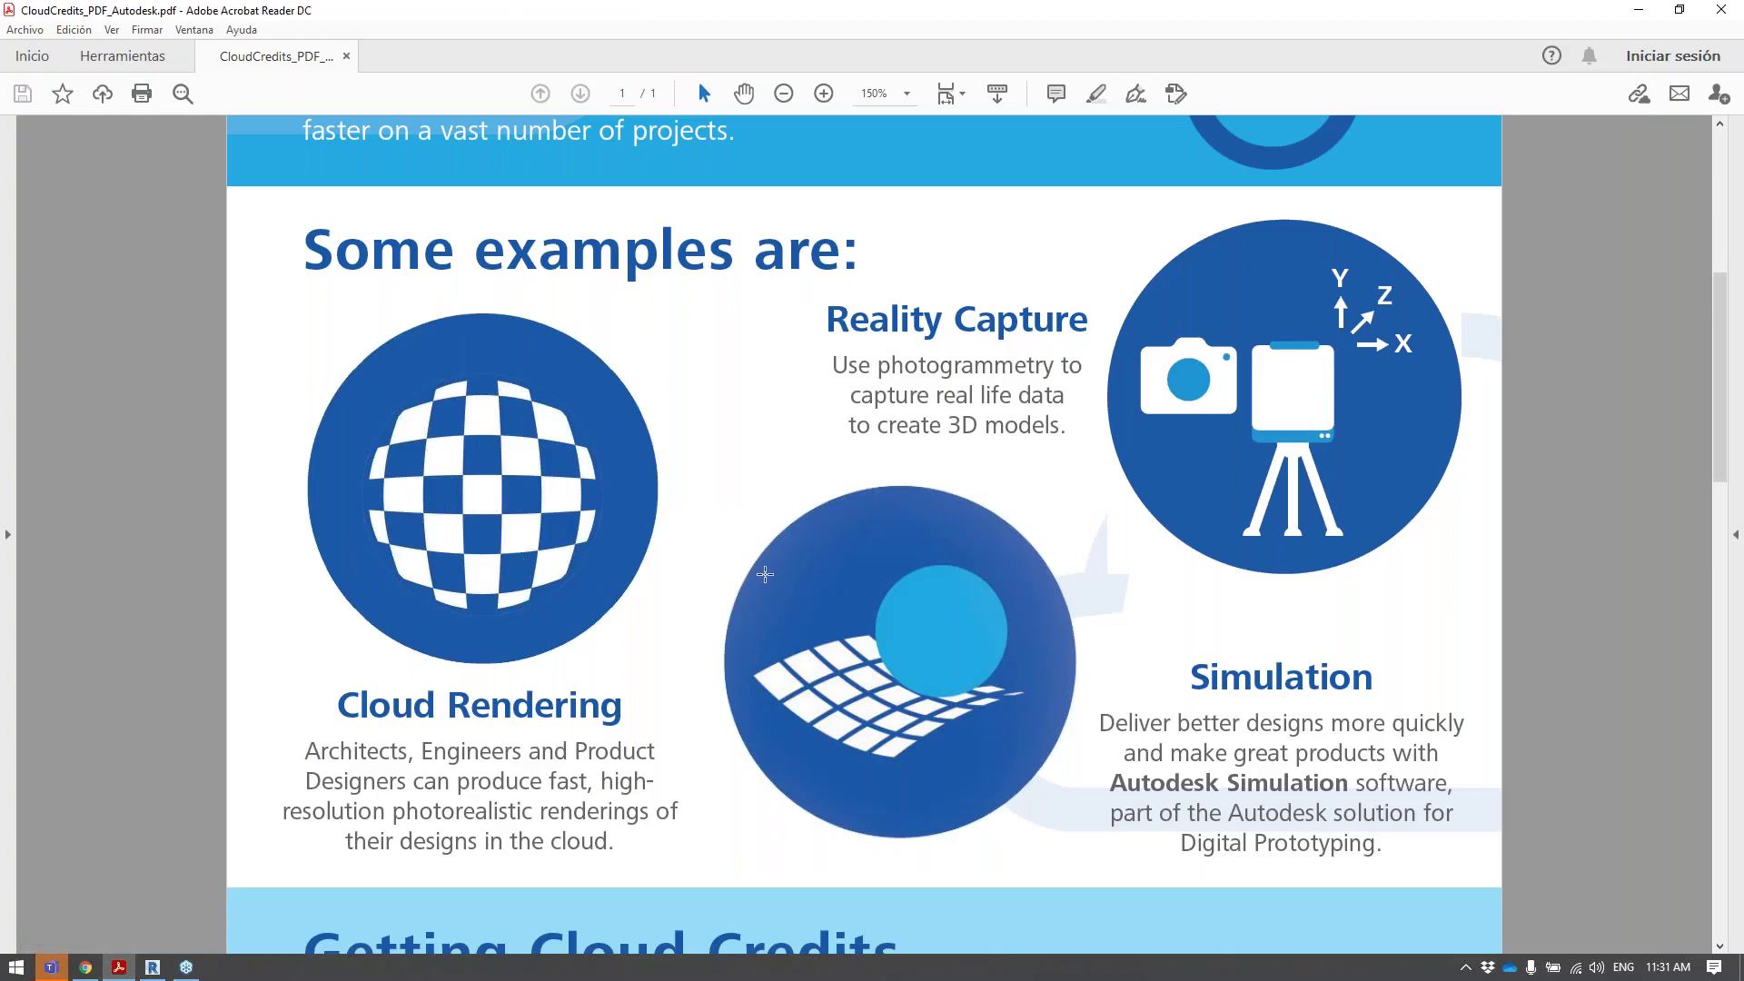
scroll(766, 554, "down", 10)
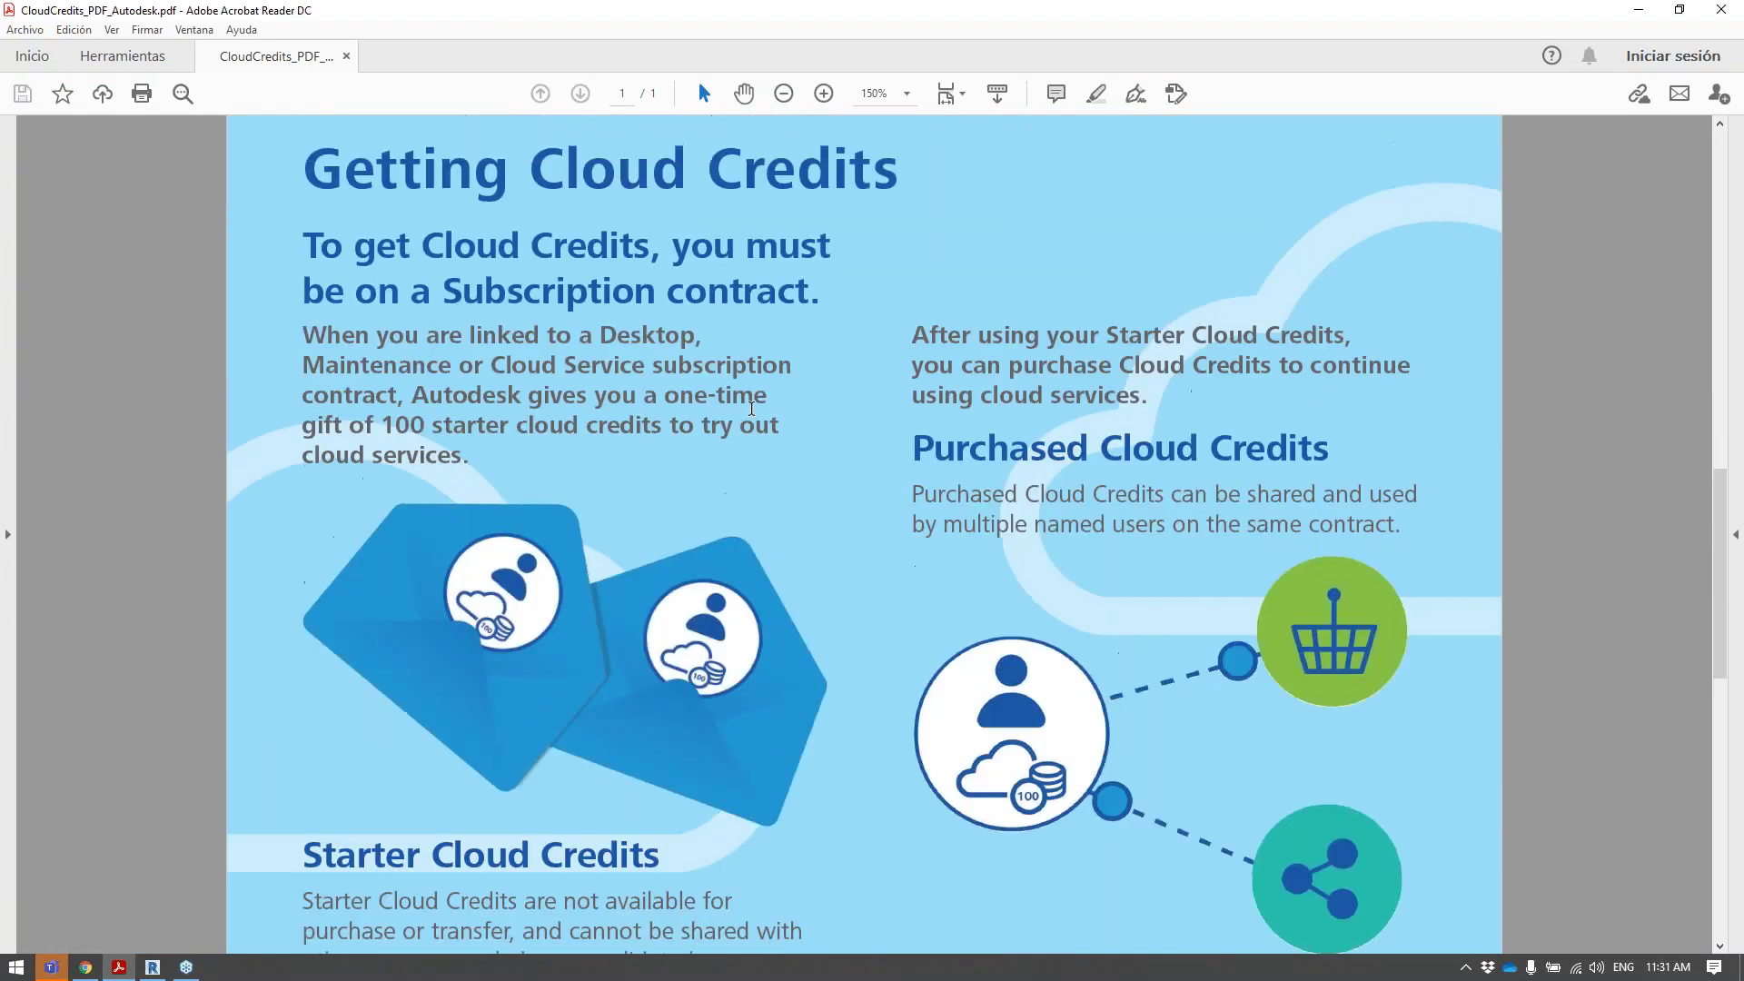